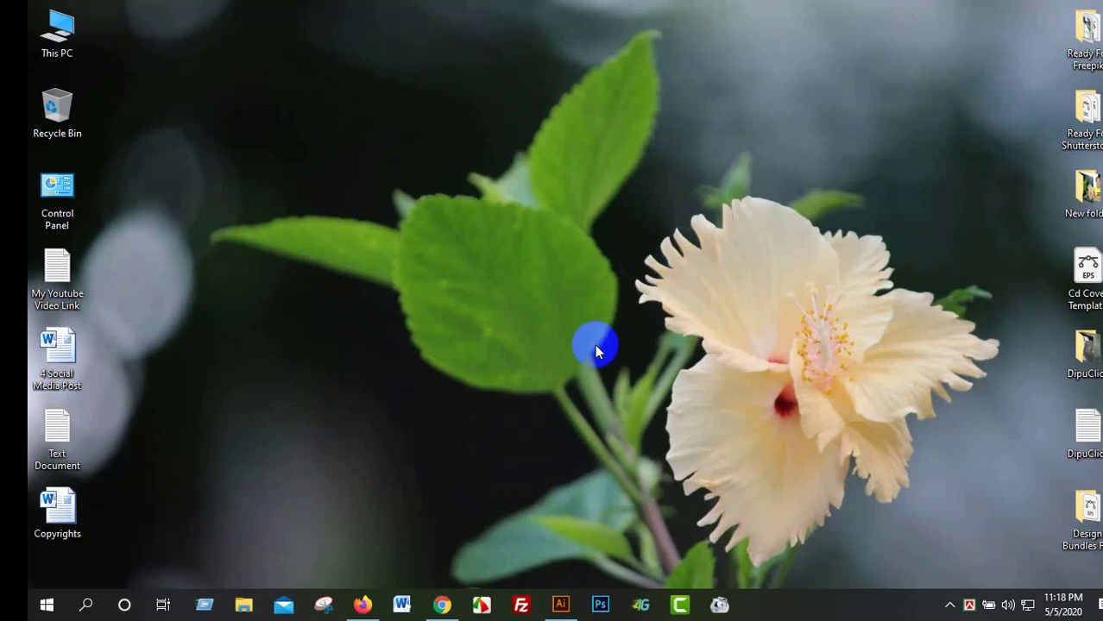
Step: Restore the Chrome window showing the VectStock YouTube channel from the taskbar
{"action": "left_click", "coordinate": [436, 604]}
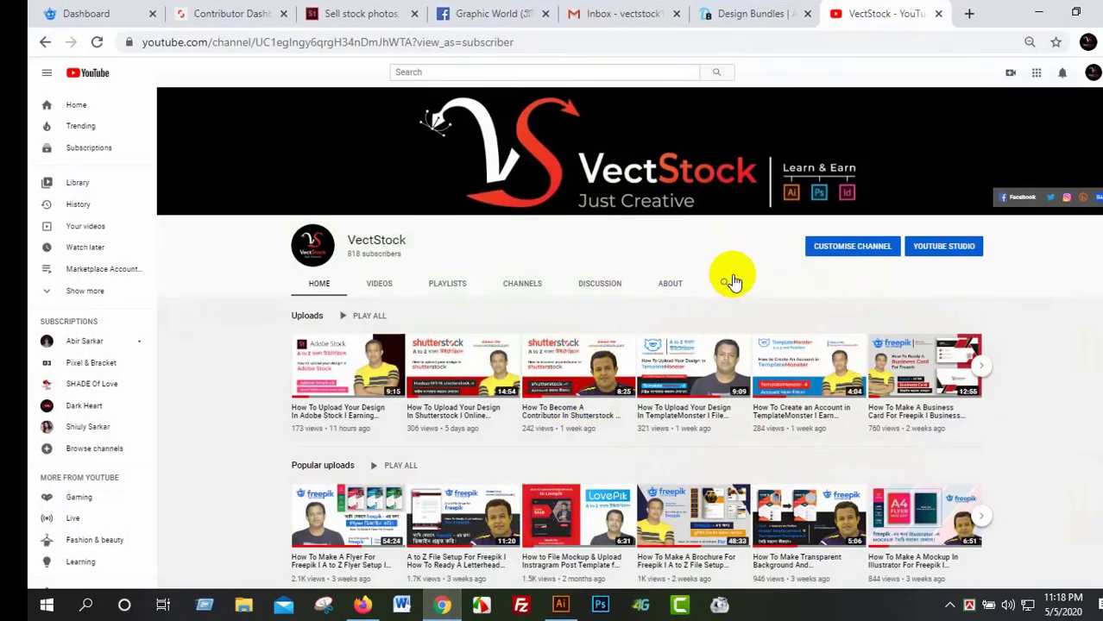
Step: Browse the VectStock channel uploads, then switch to the Graphic World Facebook group tab
{"action": "scroll", "coordinate": [732, 281], "scroll_direction": "down", "scroll_amount": 2}
{"action": "scroll", "coordinate": [844, 389], "scroll_direction": "down", "scroll_amount": 2}
{"action": "scroll", "coordinate": [845, 389], "scroll_direction": "up", "scroll_amount": 5}
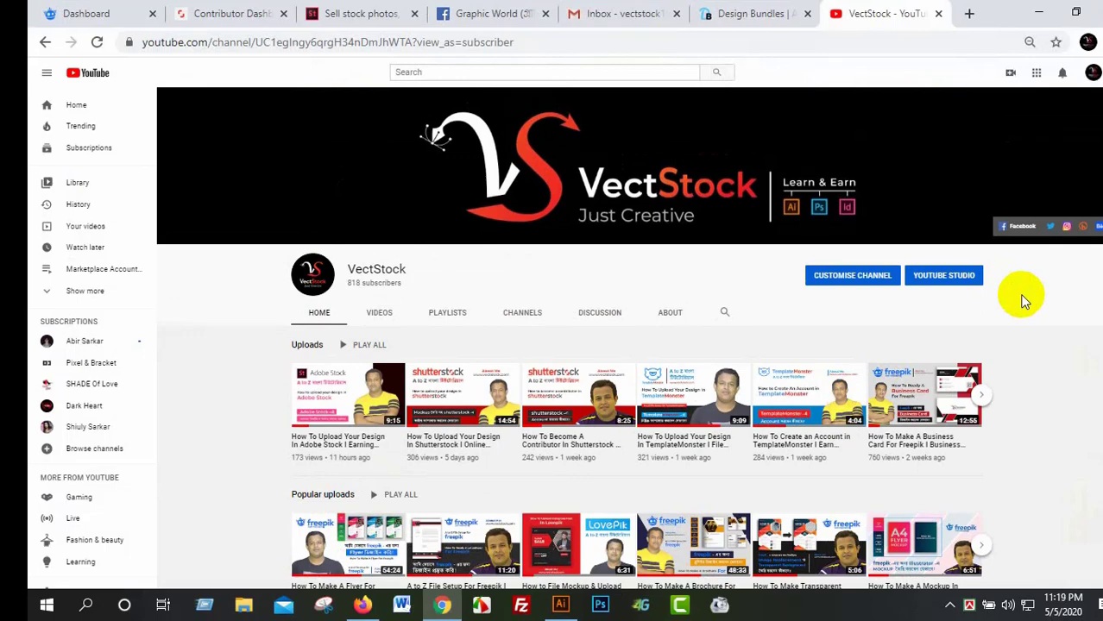
{"action": "scroll", "coordinate": [1006, 304], "scroll_direction": "down", "scroll_amount": 1}
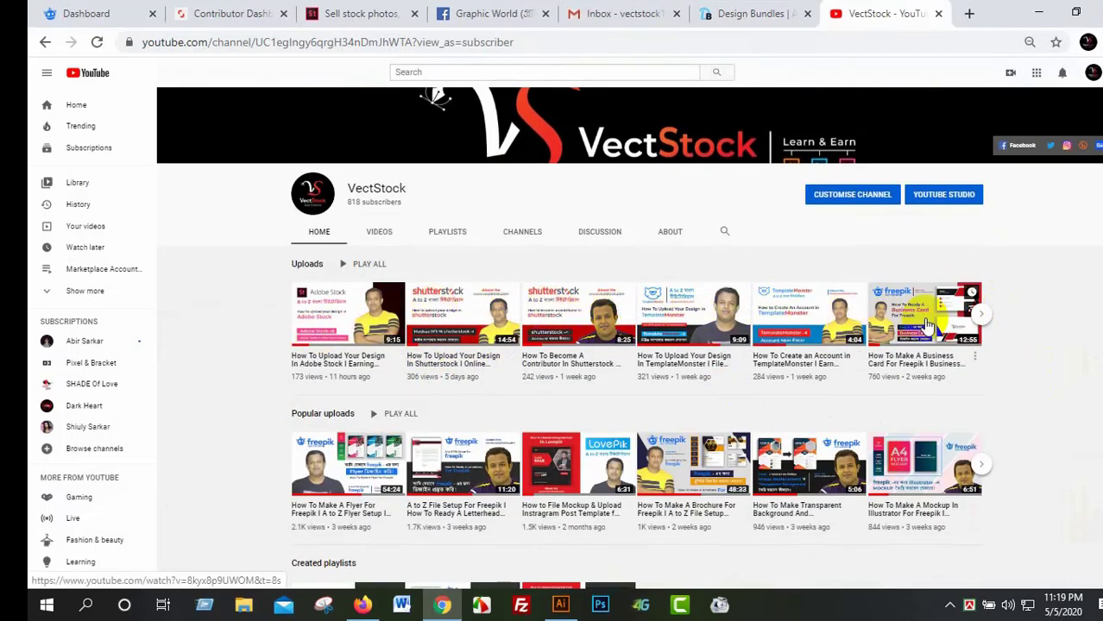
{"action": "left_click", "coordinate": [986, 315]}
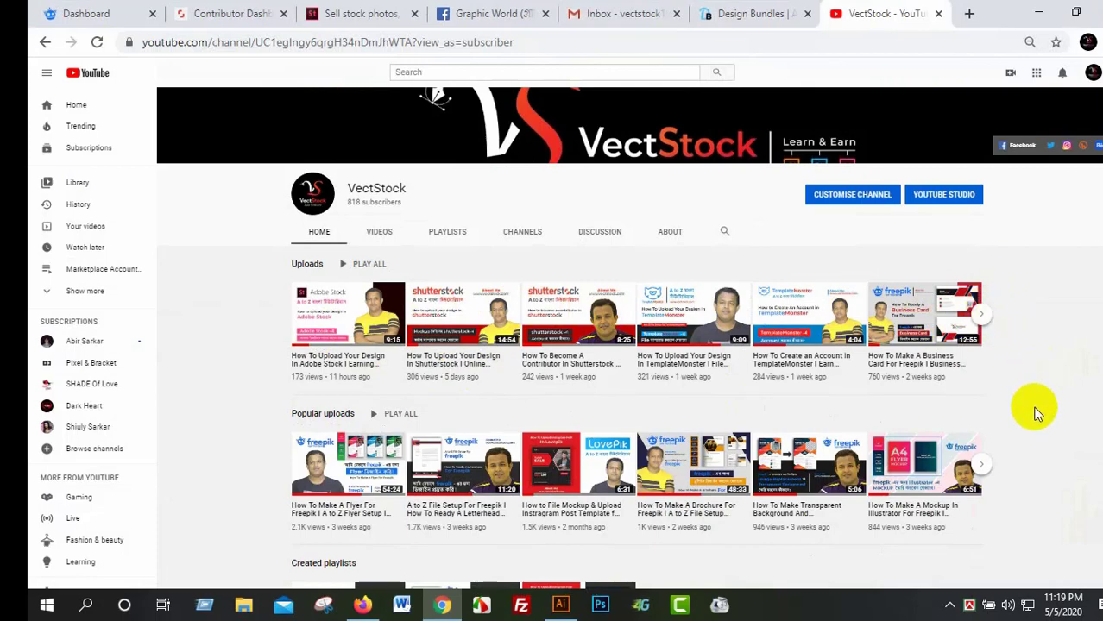
{"action": "scroll", "coordinate": [1038, 412], "scroll_direction": "up", "scroll_amount": 1}
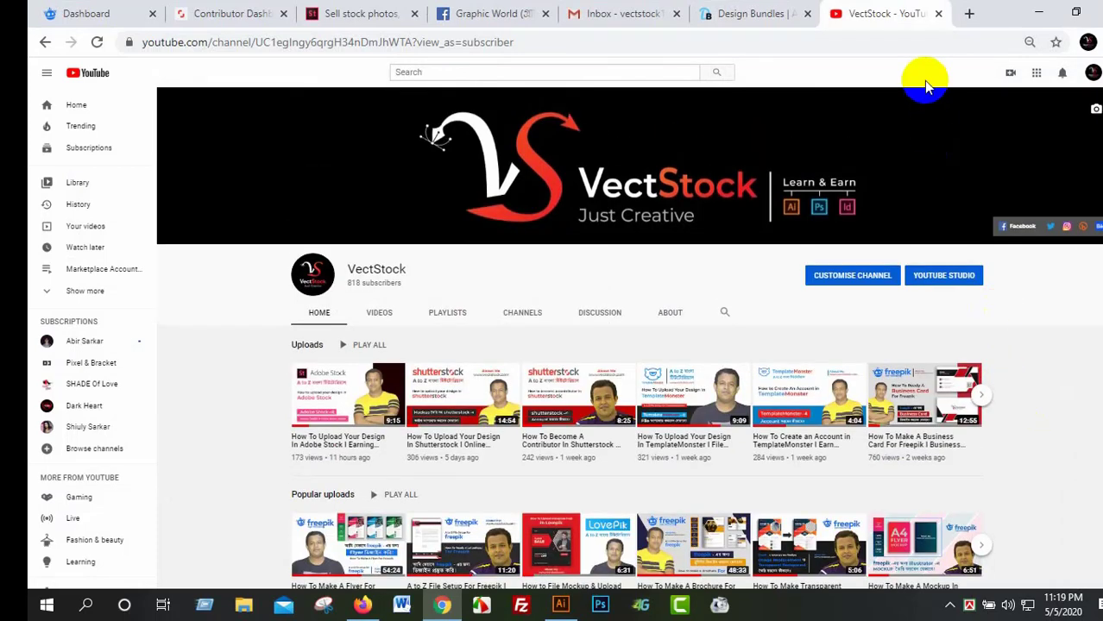
{"action": "left_click", "coordinate": [490, 10]}
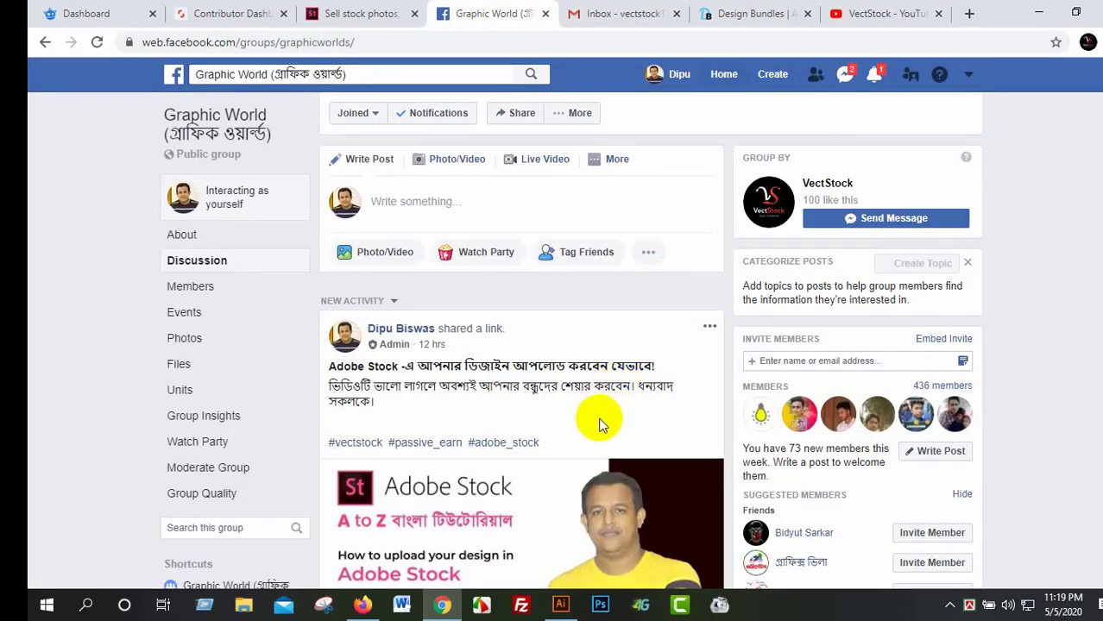
Step: Scroll through the Graphic World group's discussion feed
{"action": "scroll", "coordinate": [601, 425], "scroll_direction": "down", "scroll_amount": 3}
{"action": "scroll", "coordinate": [599, 424], "scroll_direction": "up", "scroll_amount": 3}
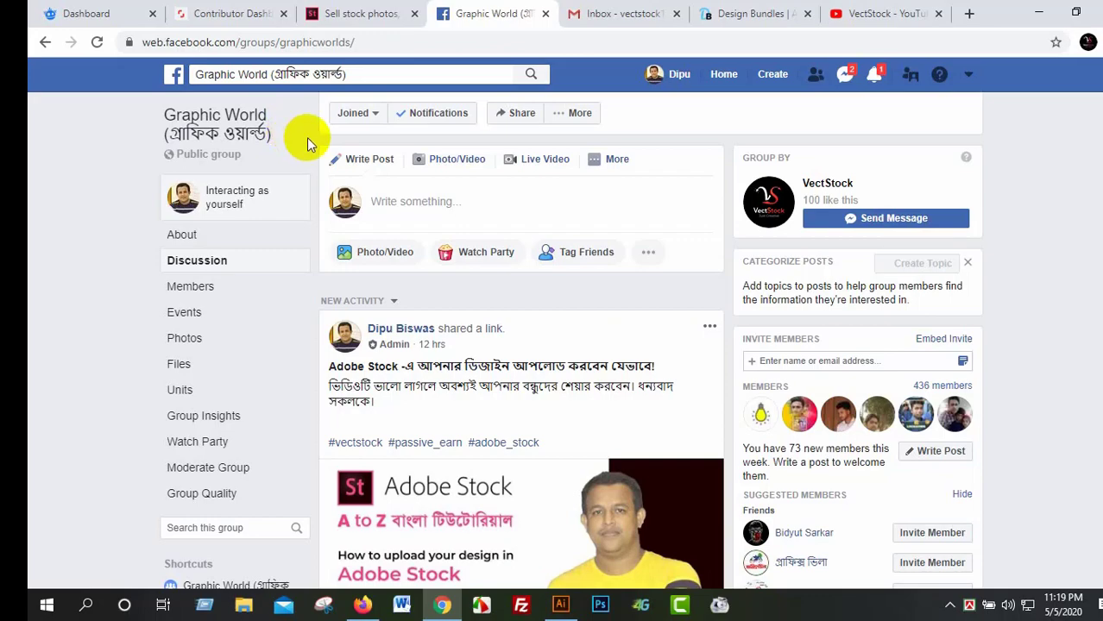
Step: Minimize Chrome, launch Firefox with the Gmail inbox, and open a new tab
{"action": "left_click", "coordinate": [1033, 11]}
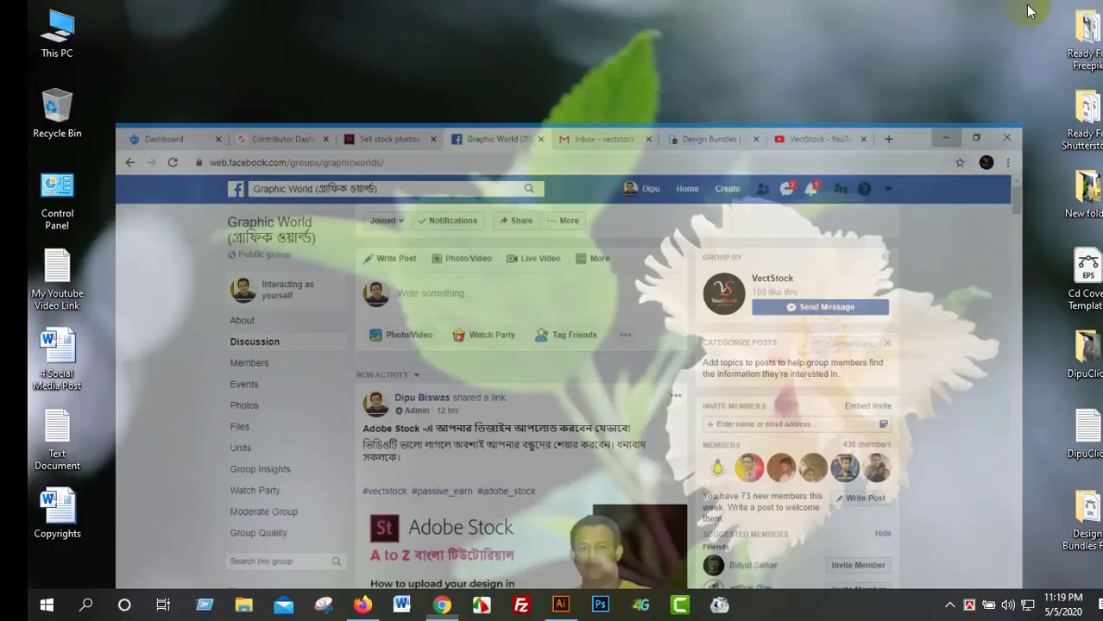
{"action": "left_click", "coordinate": [362, 605]}
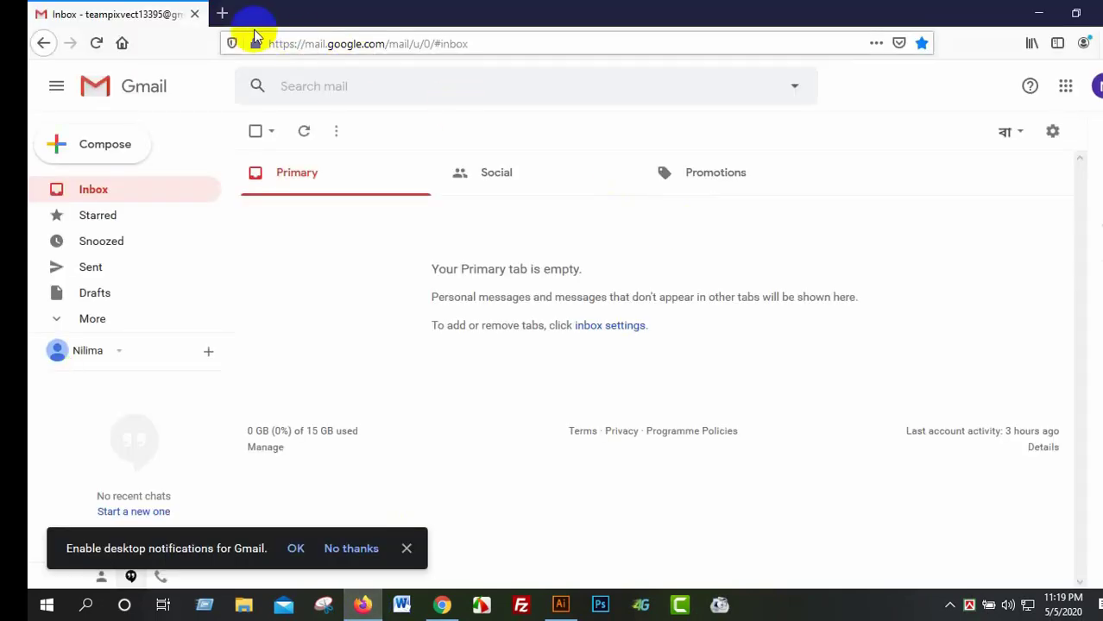
{"action": "left_click", "coordinate": [224, 16]}
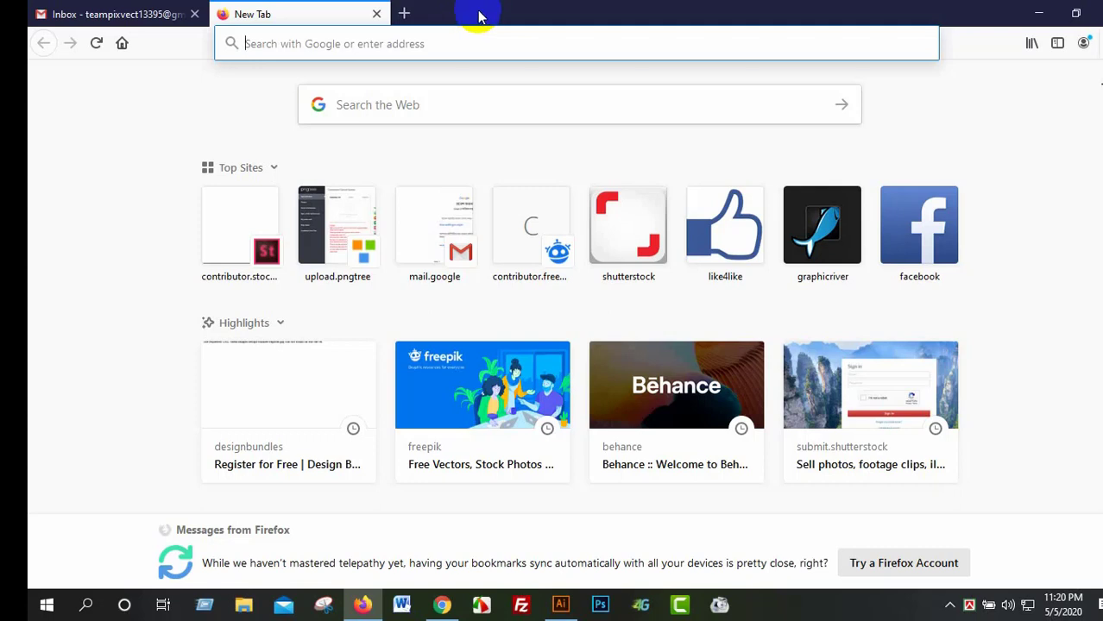
Step: Search Google for 'tin certificate' and open the NBR e-TIN Registration result
{"action": "left_click", "coordinate": [349, 45]}
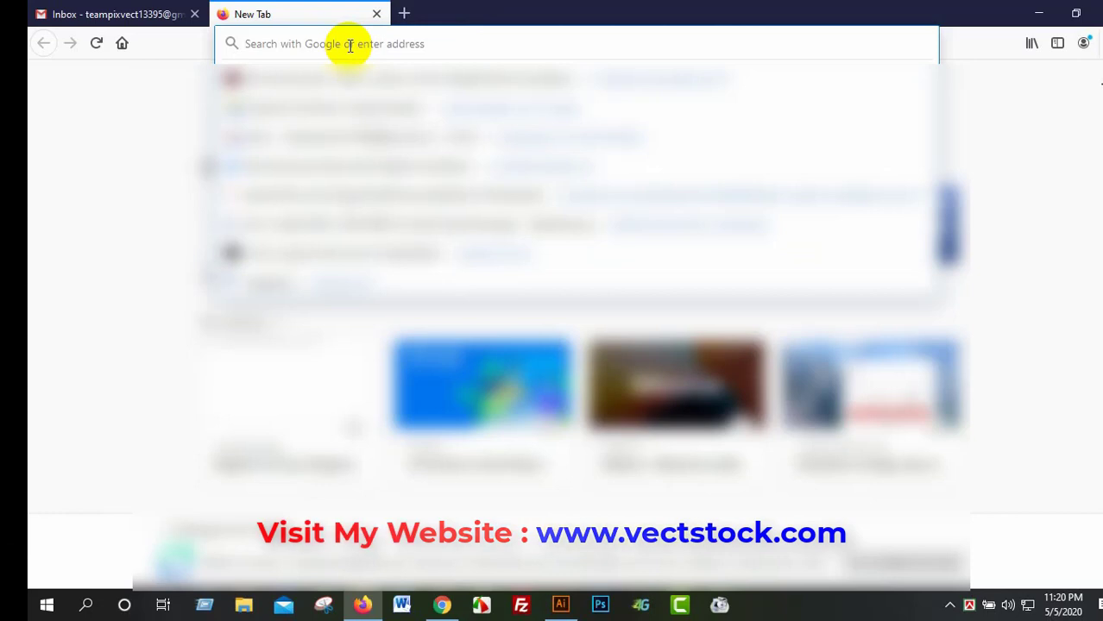
{"action": "type", "text": "tin"}
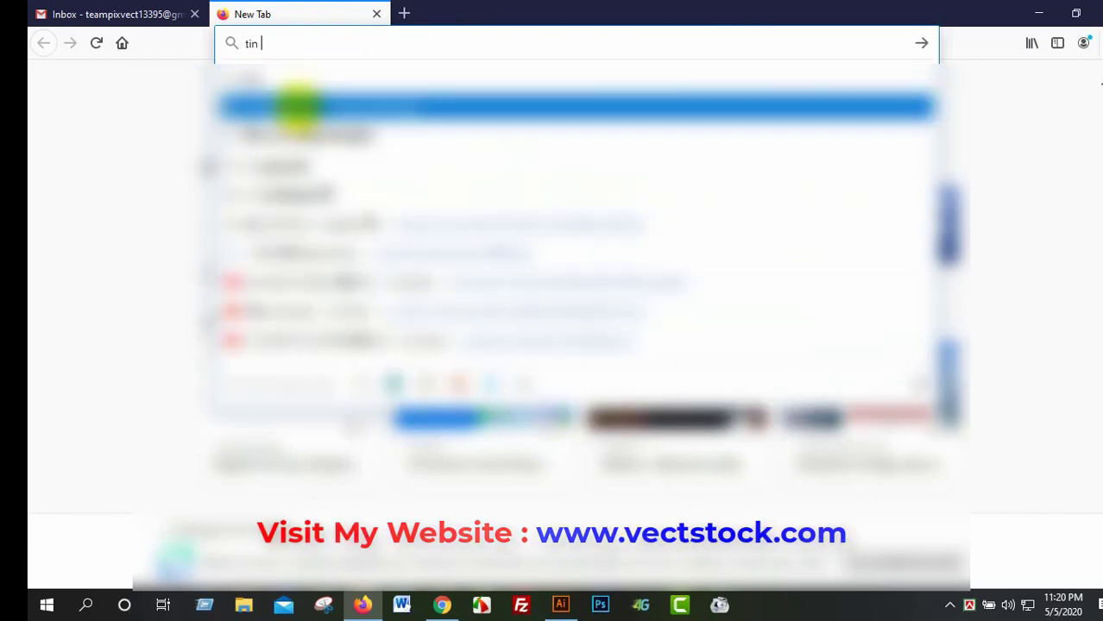
{"action": "left_click", "coordinate": [296, 105]}
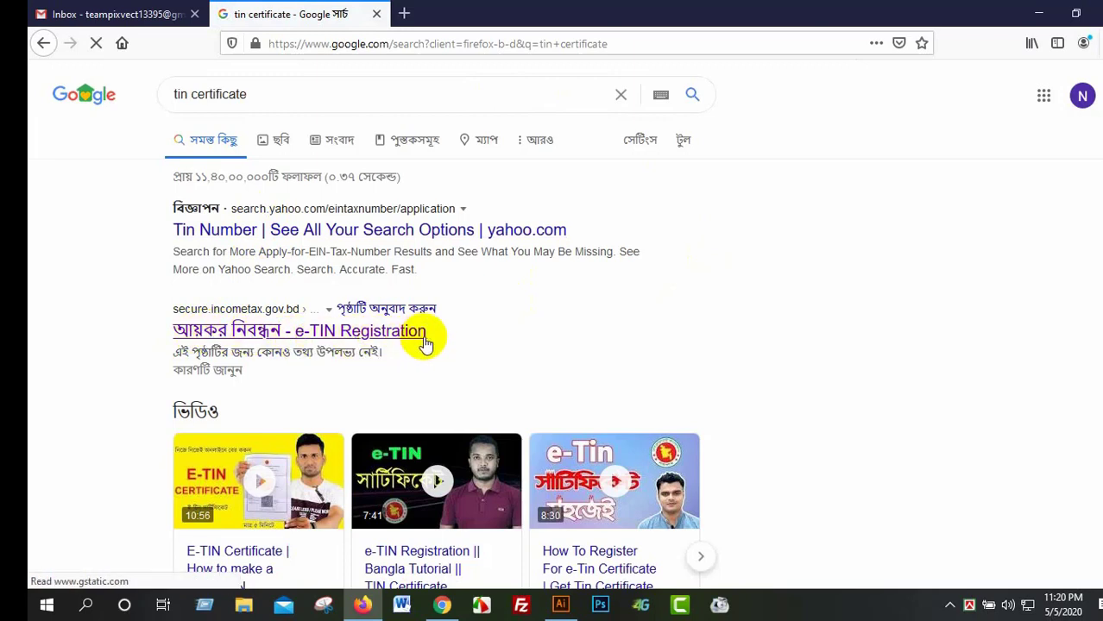
{"action": "left_click", "coordinate": [241, 336]}
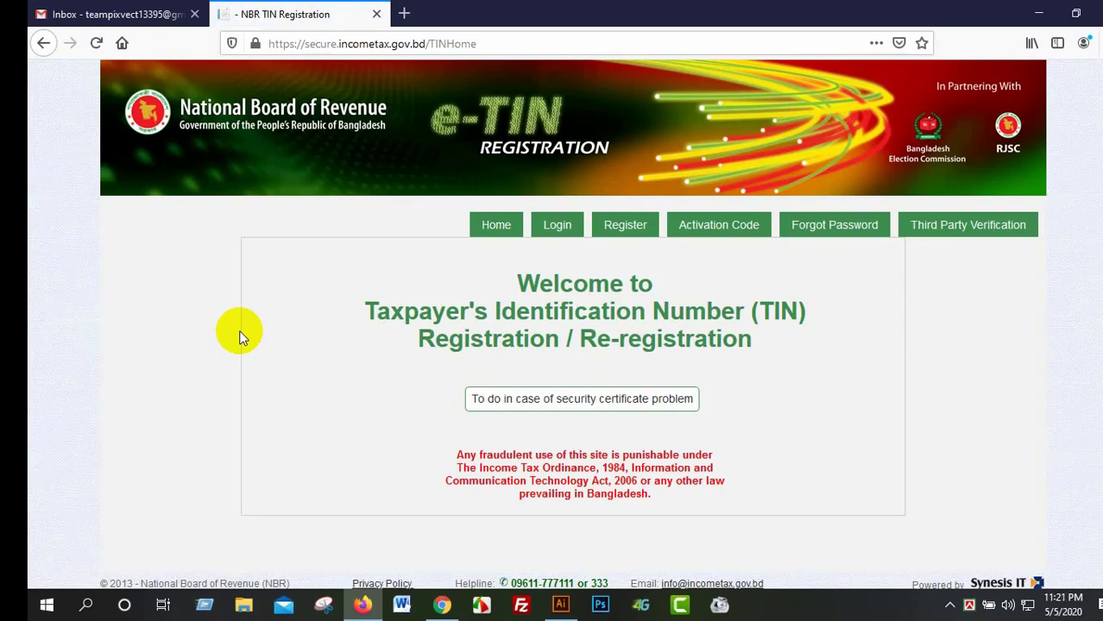
Step: Open the e-TIN Register form, look over its fields, and enter a user ID
{"action": "left_click_drag", "start_coordinate": [249, 136], "coordinate": [376, 119]}
{"action": "left_click", "coordinate": [626, 226]}
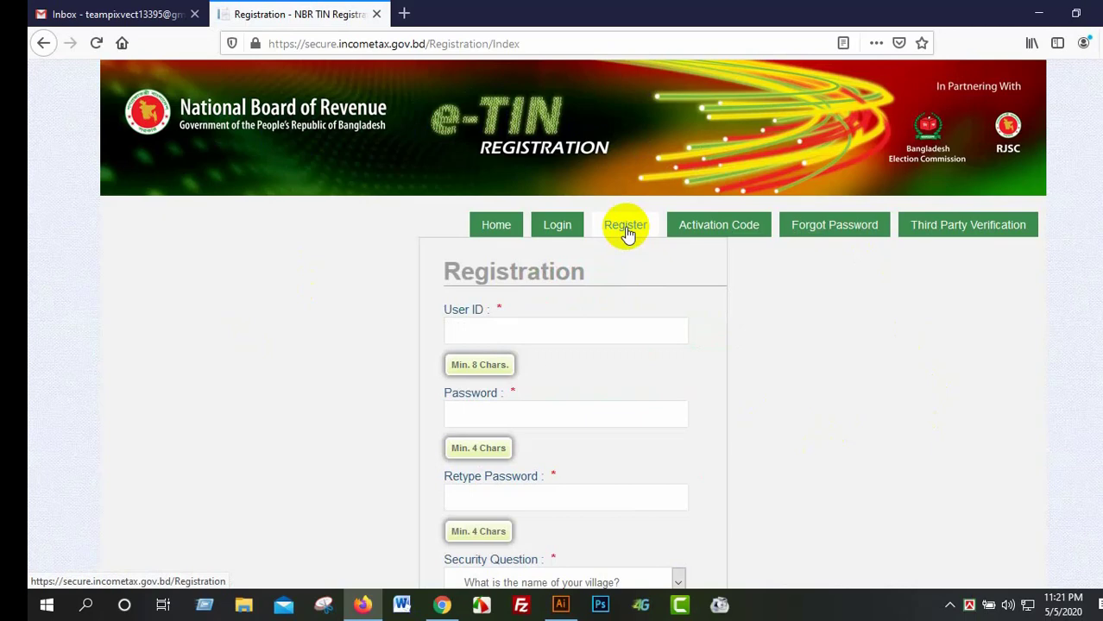
{"action": "scroll", "coordinate": [681, 400], "scroll_direction": "down", "scroll_amount": 5}
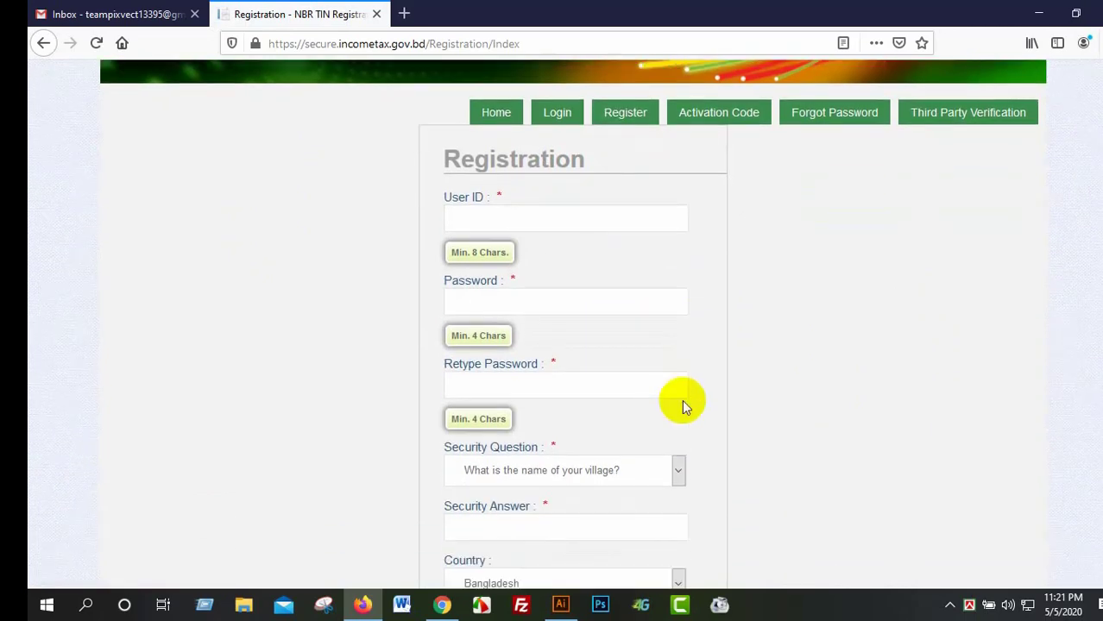
{"action": "scroll", "coordinate": [691, 428], "scroll_direction": "down", "scroll_amount": 3}
{"action": "scroll", "coordinate": [691, 428], "scroll_direction": "up", "scroll_amount": 5}
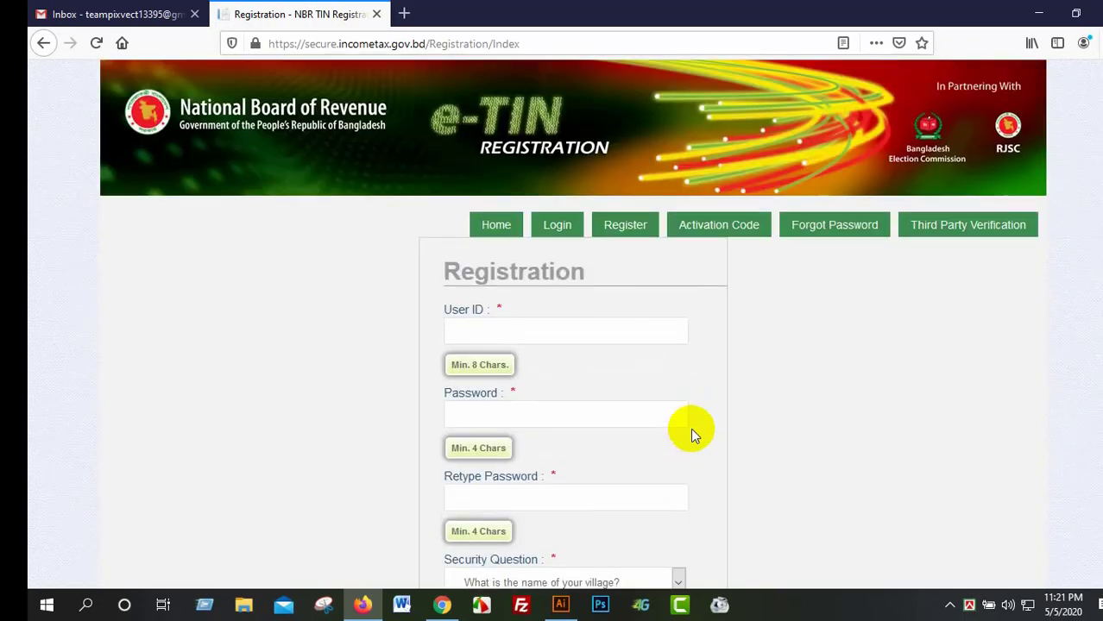
{"action": "scroll", "coordinate": [691, 428], "scroll_direction": "down", "scroll_amount": 5}
{"action": "scroll", "coordinate": [706, 424], "scroll_direction": "up", "scroll_amount": 5}
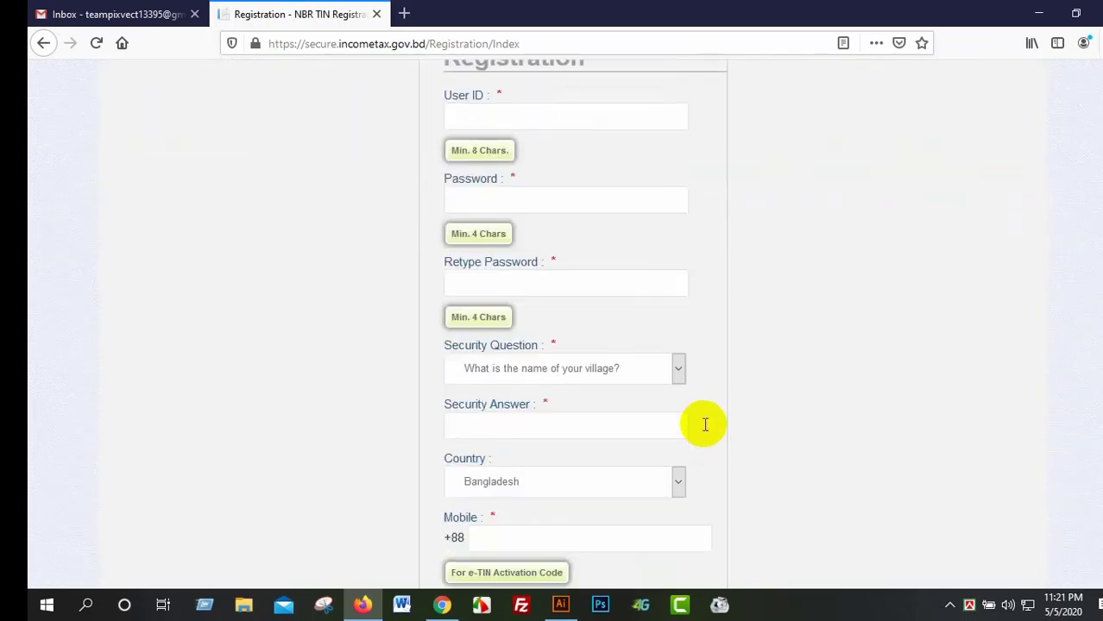
{"action": "scroll", "coordinate": [656, 397], "scroll_direction": "up", "scroll_amount": 5}
{"action": "left_click", "coordinate": [531, 329]}
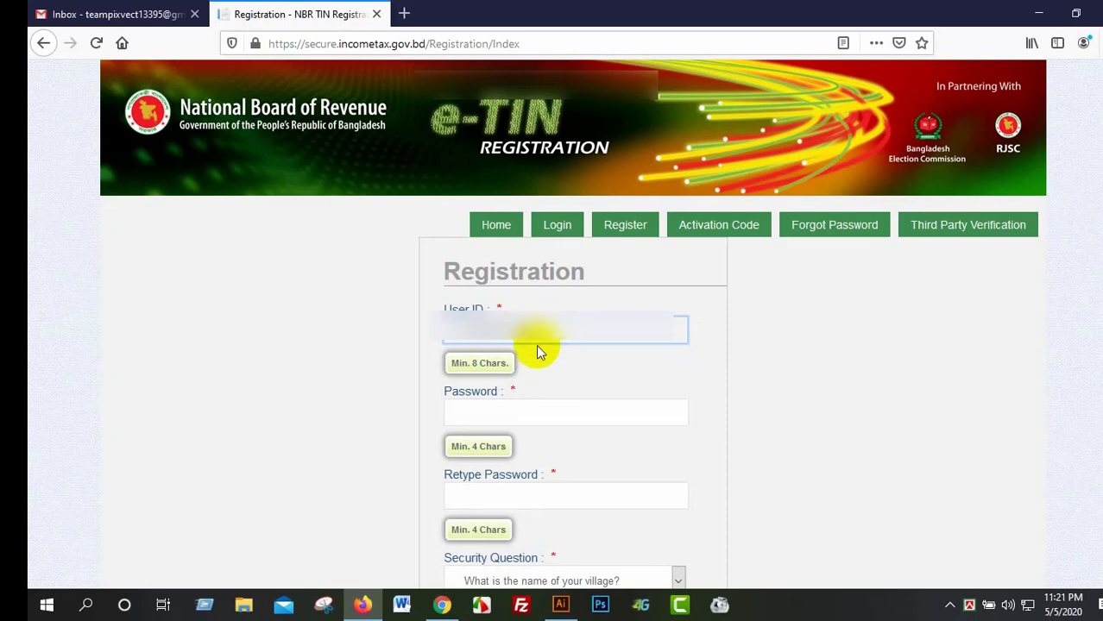
Step: Enter the account password and retype it to confirm
{"action": "left_click", "coordinate": [534, 415]}
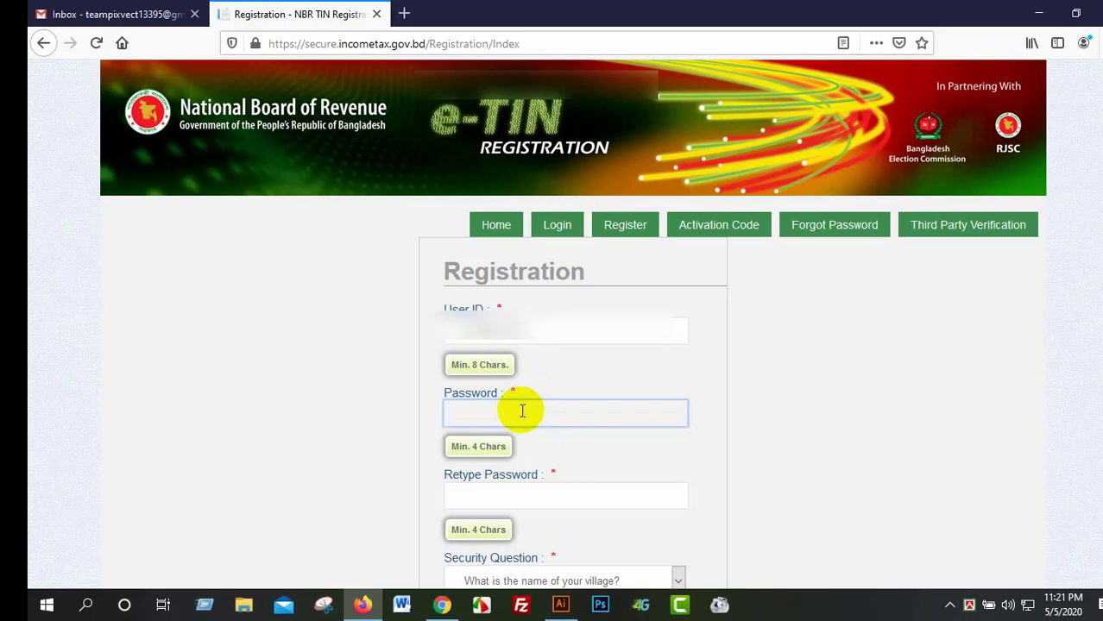
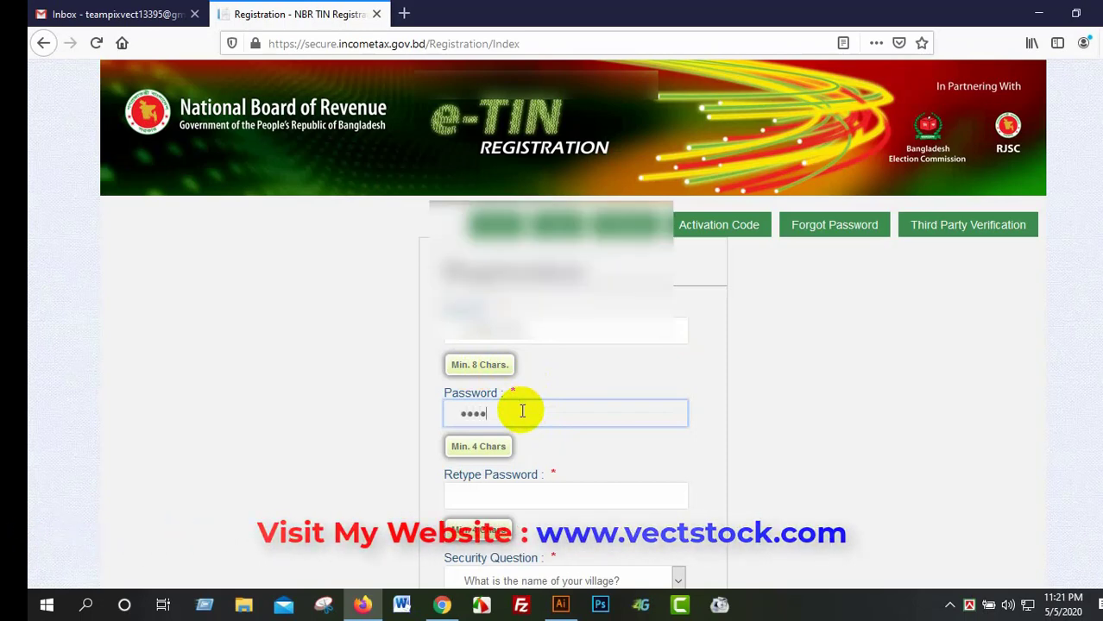
{"action": "scroll", "coordinate": [587, 413], "scroll_direction": "down", "scroll_amount": 2}
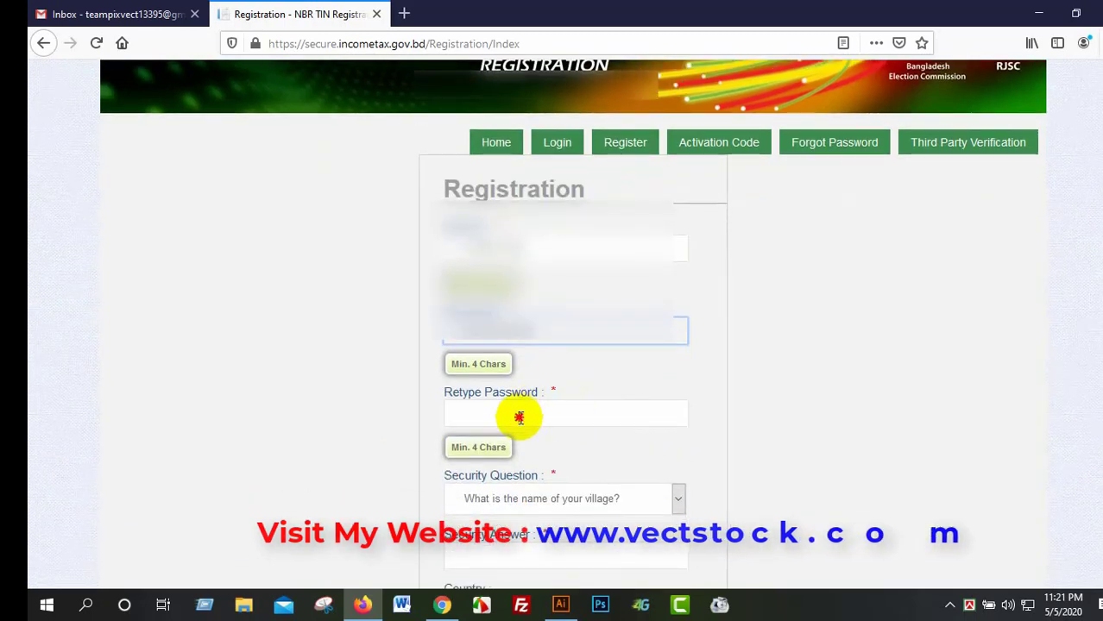
{"action": "left_click", "coordinate": [513, 417]}
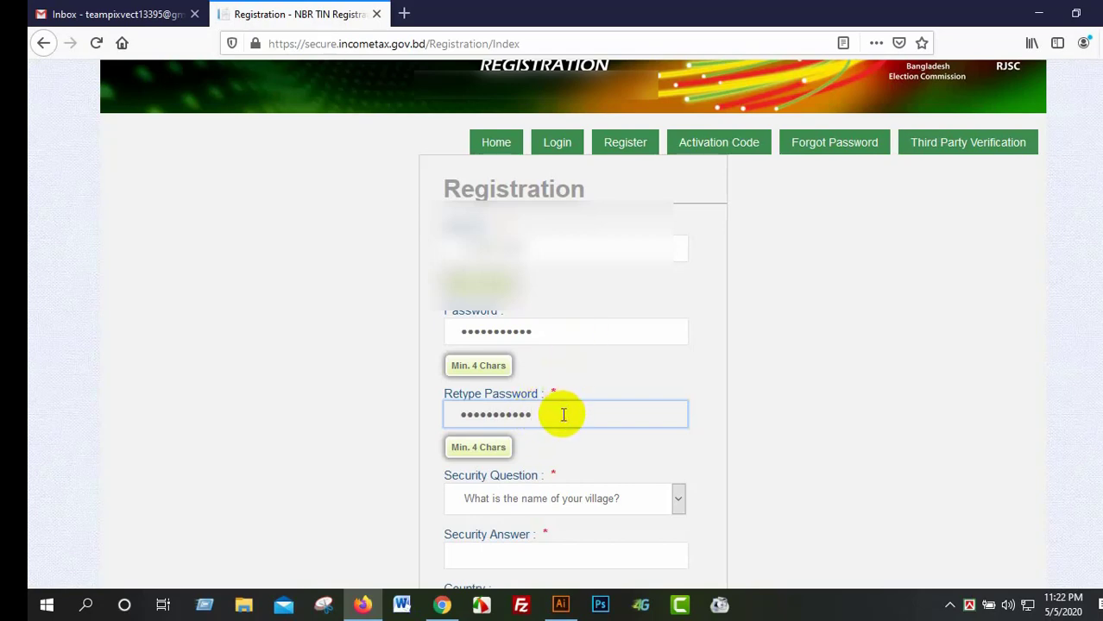
Step: Choose 'What is your favorite color?' as the security question
{"action": "scroll", "coordinate": [574, 397], "scroll_direction": "down", "scroll_amount": 2}
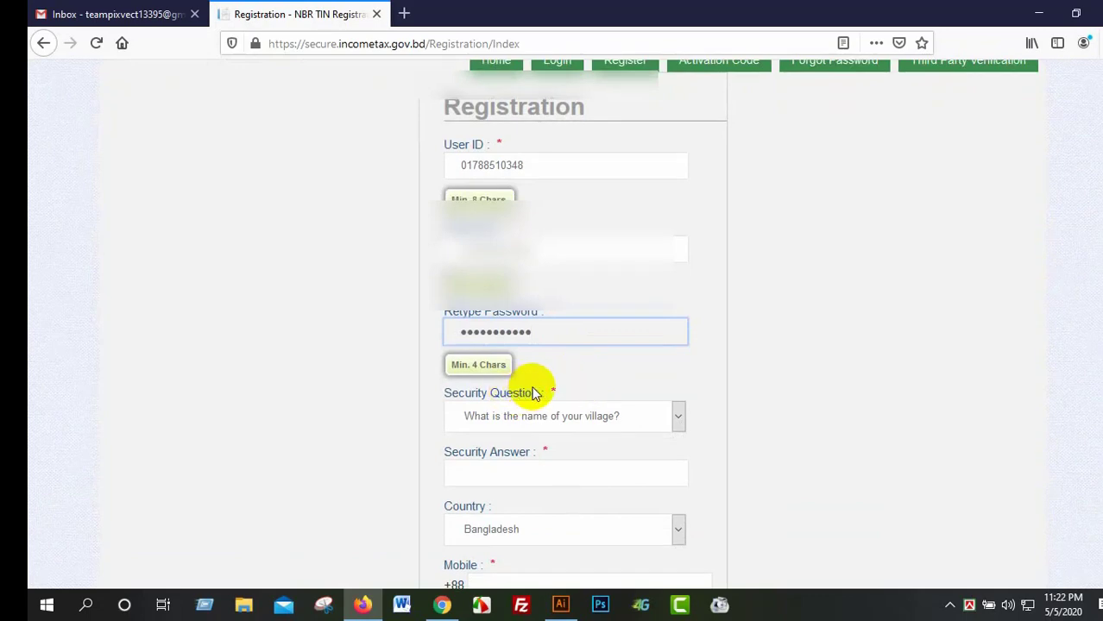
{"action": "scroll", "coordinate": [531, 391], "scroll_direction": "down", "scroll_amount": 2}
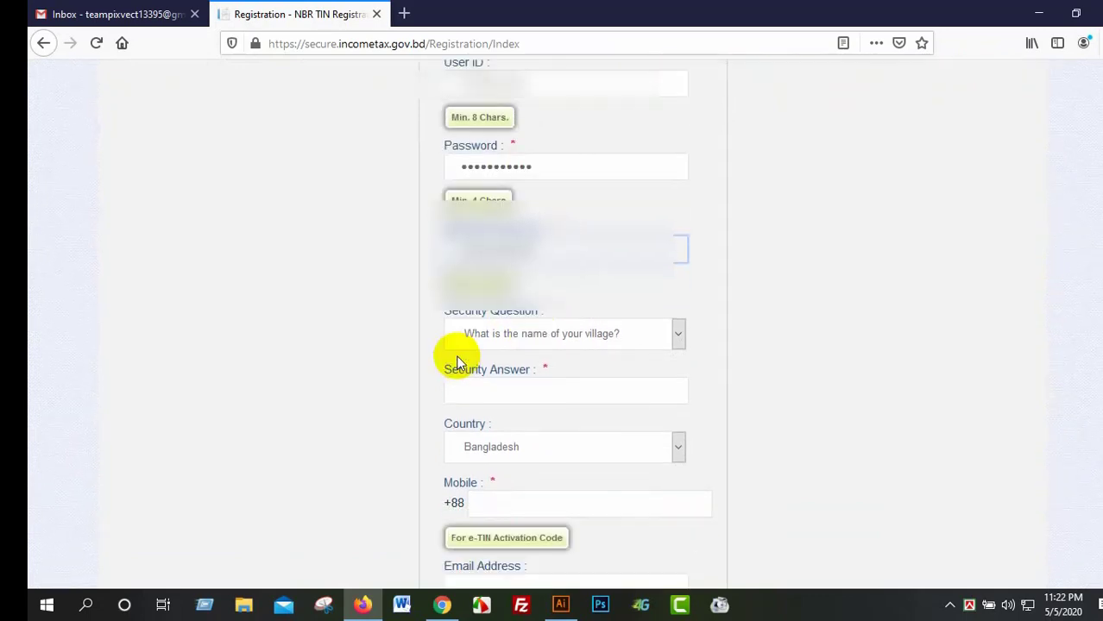
{"action": "left_click", "coordinate": [680, 329]}
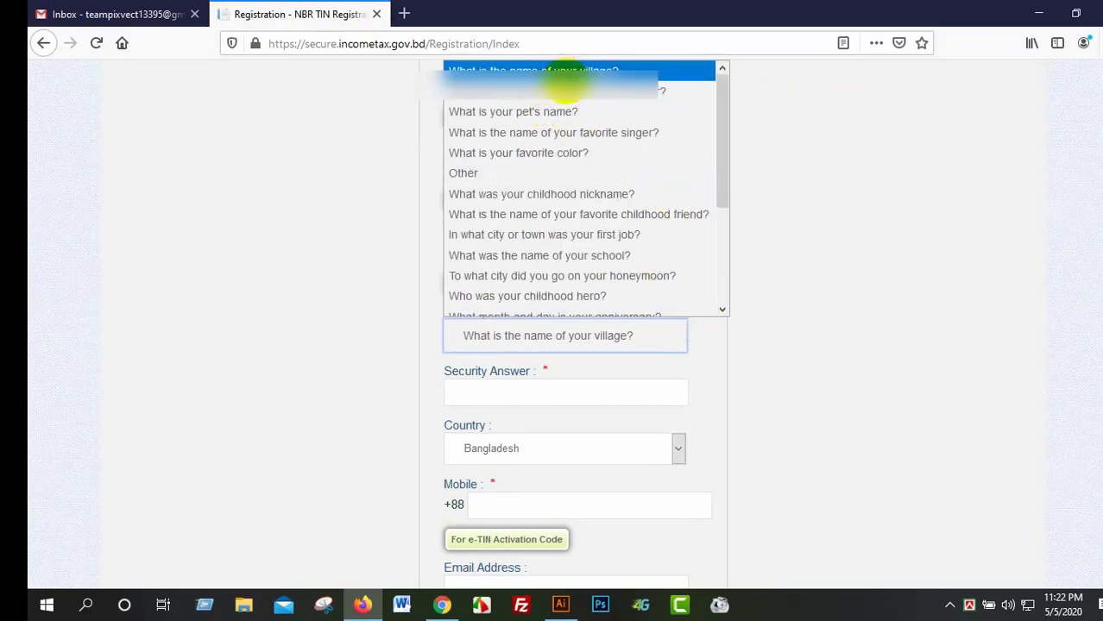
{"action": "left_click", "coordinate": [513, 155]}
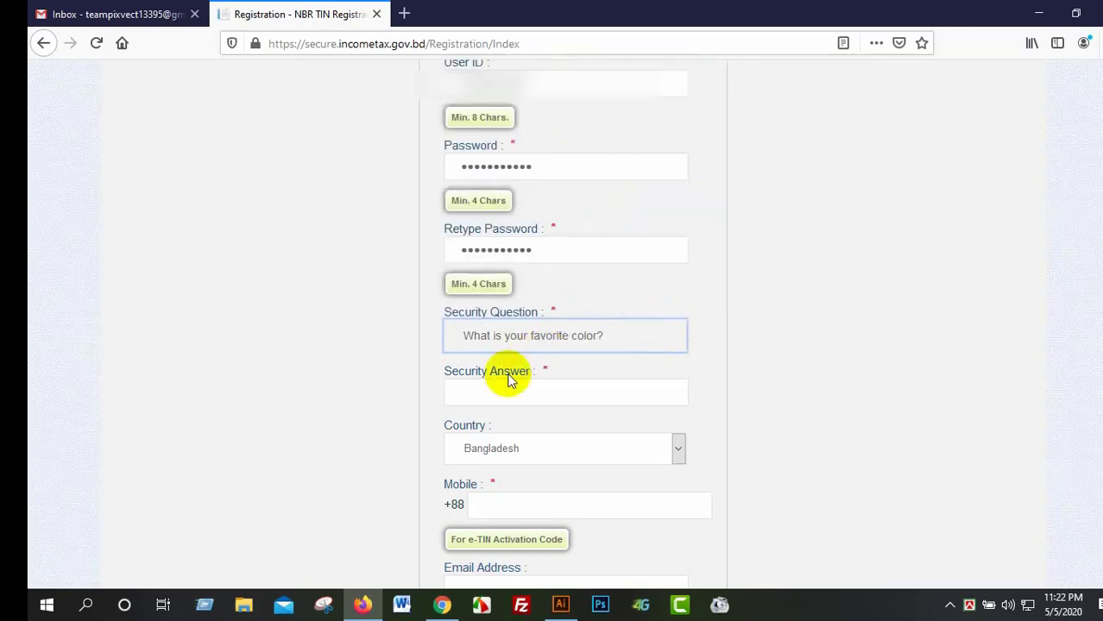
Step: Fill in the security answer and the mobile number on the registration form
{"action": "left_click", "coordinate": [521, 395]}
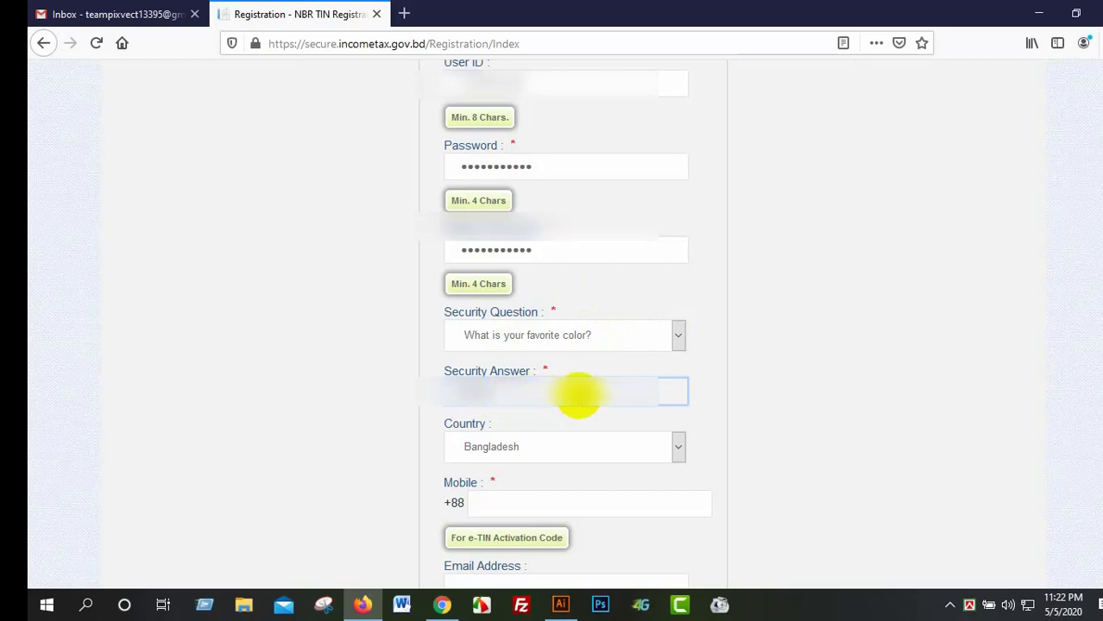
{"action": "scroll", "coordinate": [621, 397], "scroll_direction": "down", "scroll_amount": 4}
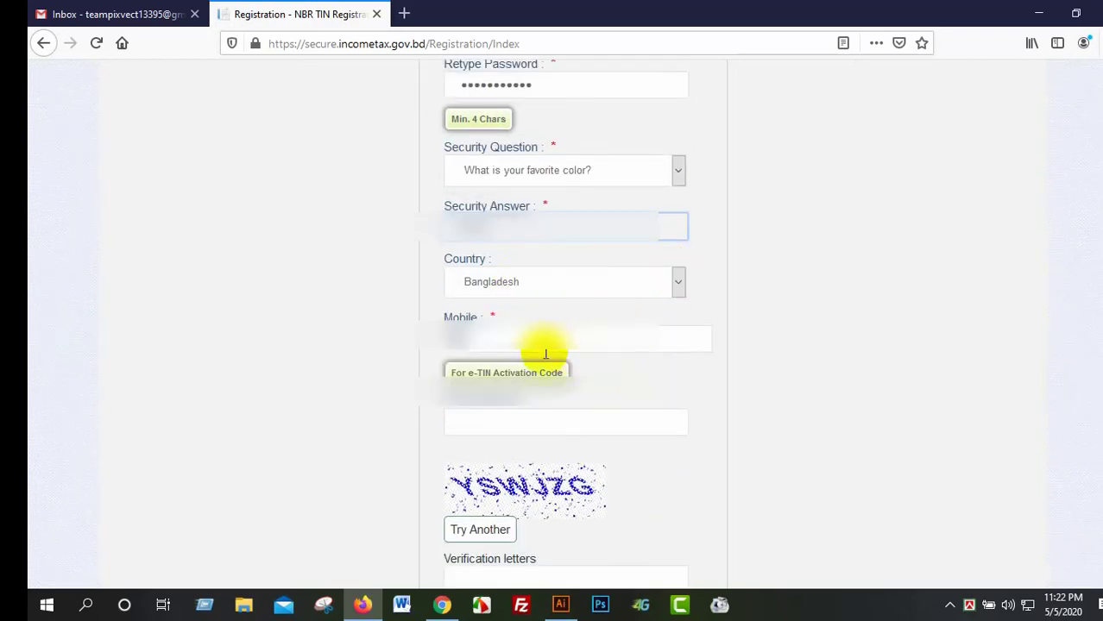
{"action": "left_click", "coordinate": [565, 342]}
{"action": "scroll", "coordinate": [604, 346], "scroll_direction": "up", "scroll_amount": 3}
{"action": "scroll", "coordinate": [623, 352], "scroll_direction": "up", "scroll_amount": 5}
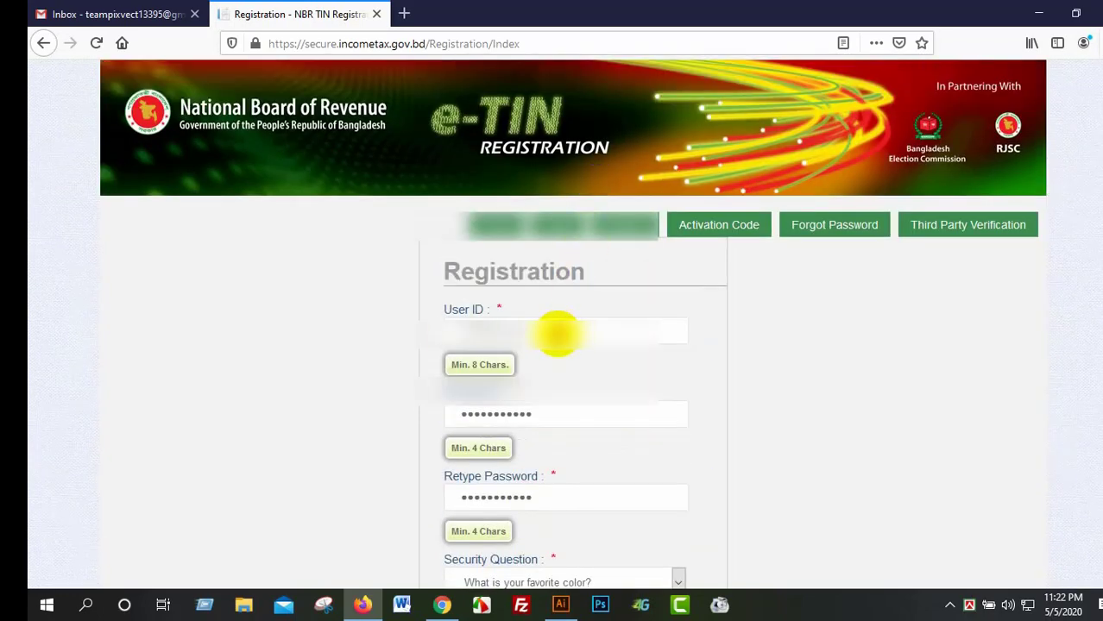
{"action": "left_click", "coordinate": [445, 329]}
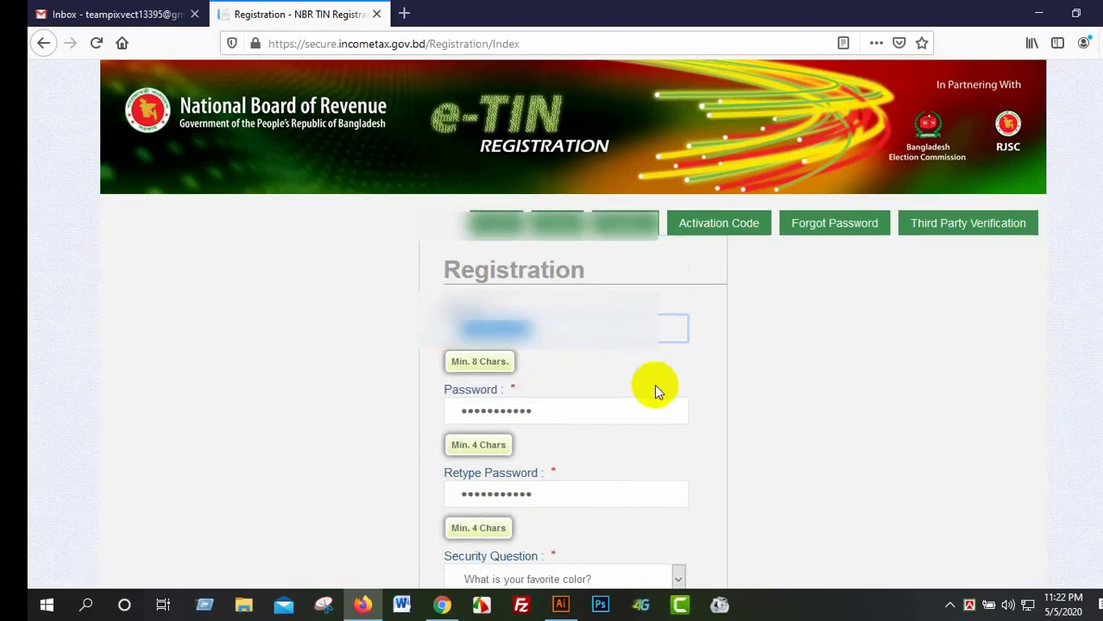
{"action": "scroll", "coordinate": [621, 393], "scroll_direction": "down", "scroll_amount": 5}
{"action": "left_click", "coordinate": [592, 424]}
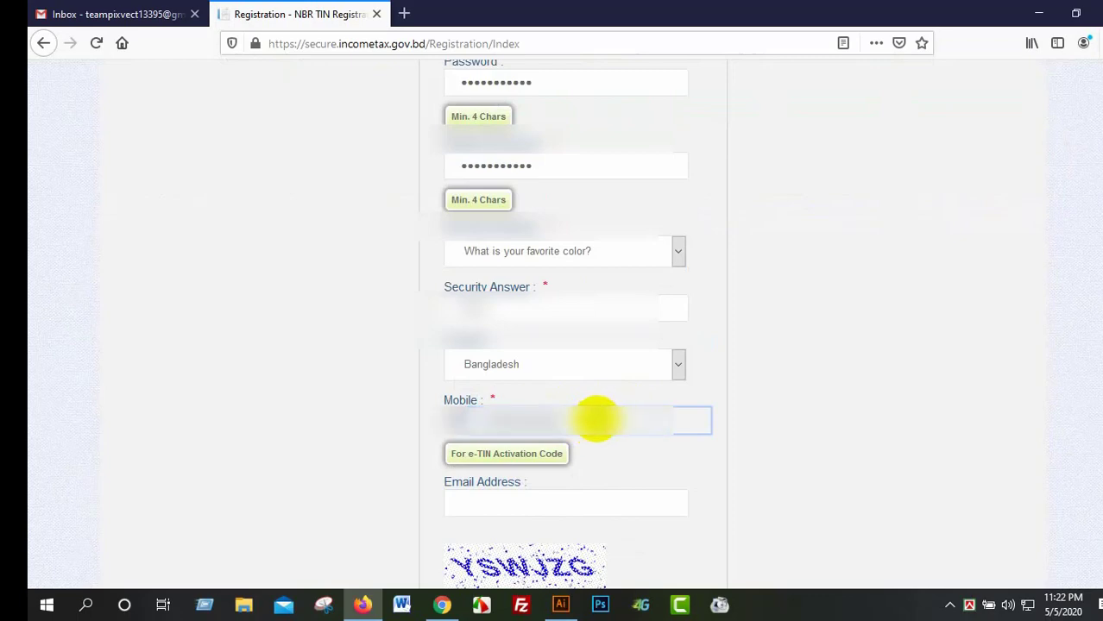
{"action": "scroll", "coordinate": [595, 421], "scroll_direction": "down", "scroll_amount": 3}
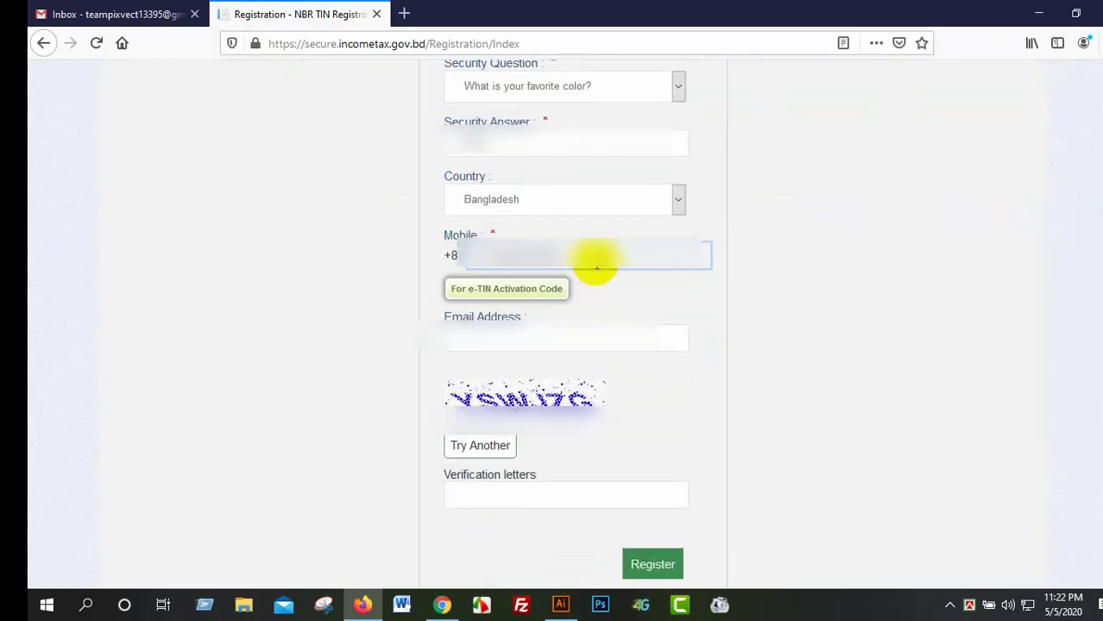
{"action": "left_click", "coordinate": [549, 342]}
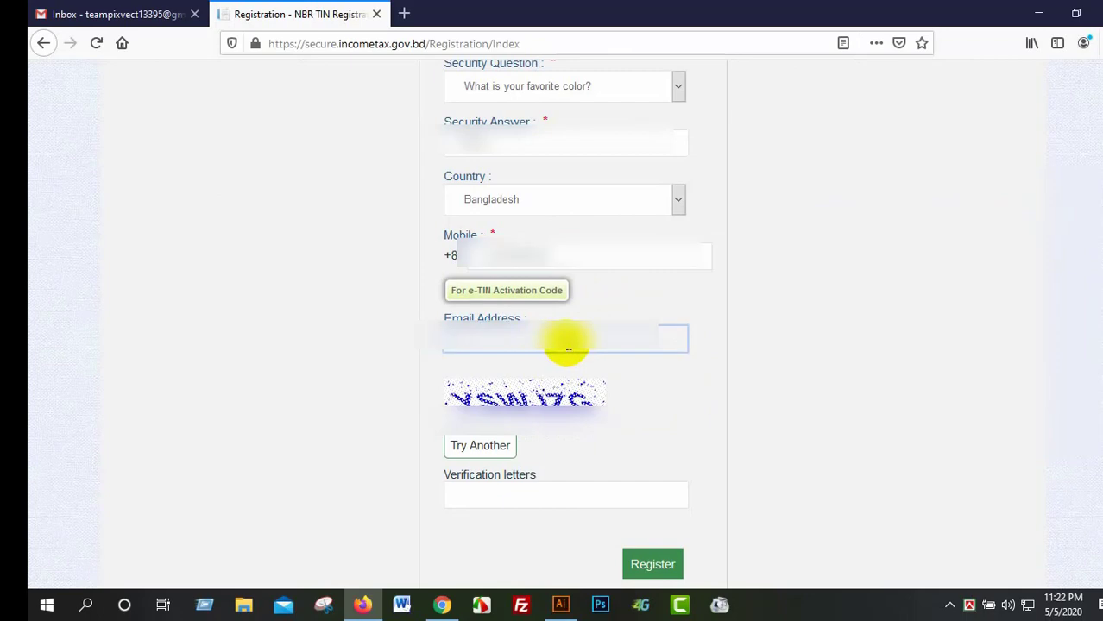
Step: Check the account's e-mail address in Gmail, then return to the registration form
{"action": "left_click", "coordinate": [157, 12]}
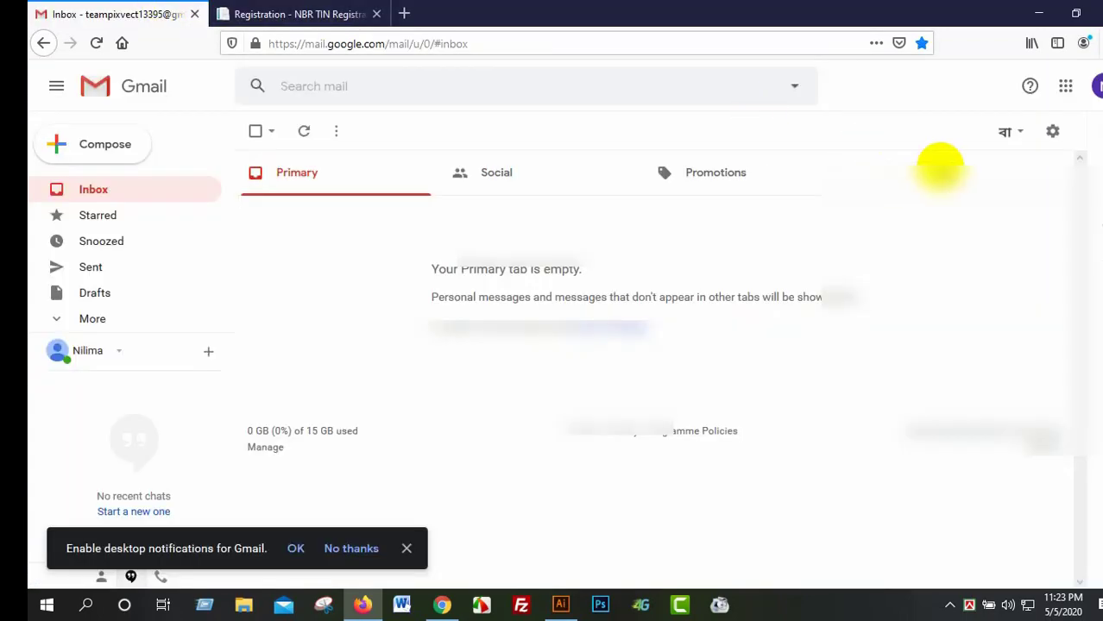
{"action": "left_click", "coordinate": [1096, 86]}
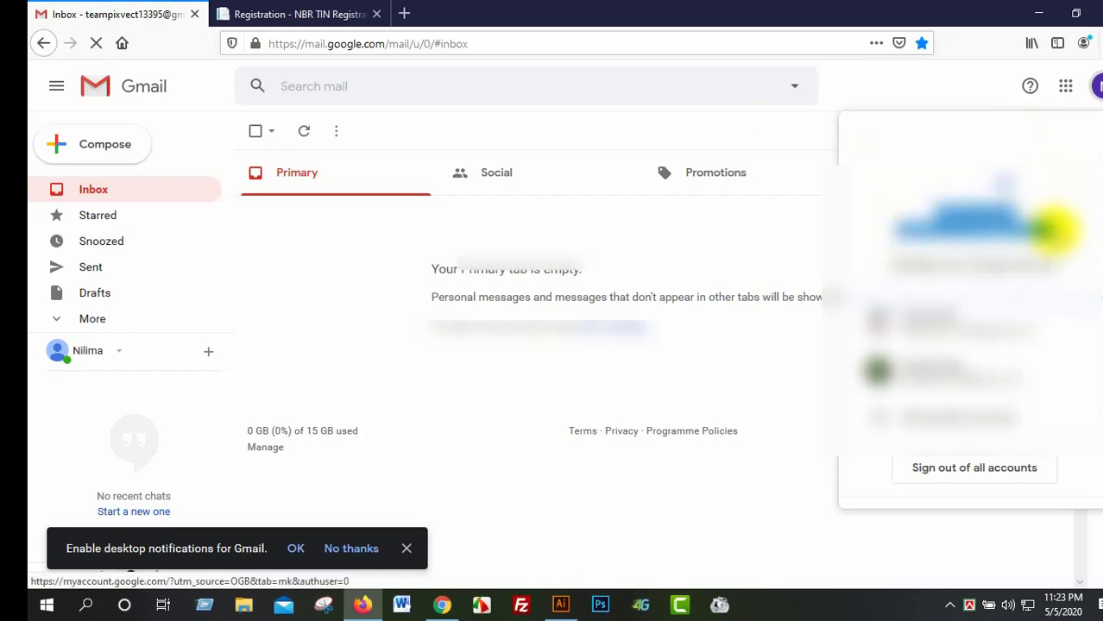
{"action": "left_click", "coordinate": [297, 13]}
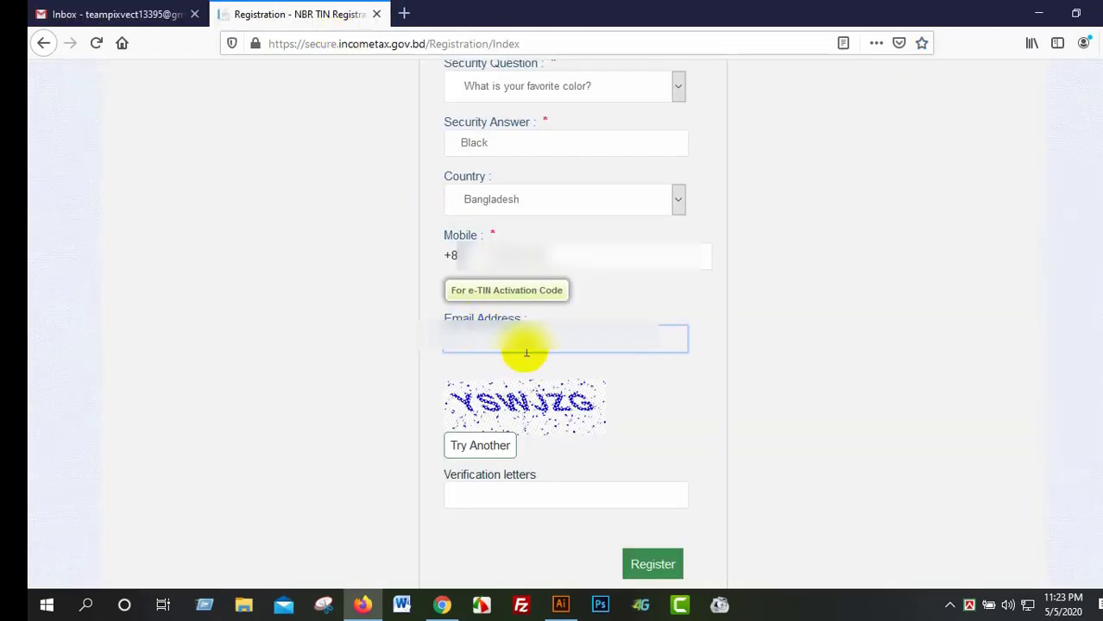
Step: Paste the e-mail address, enter the verification letters, and submit the registration
{"action": "key", "text": "ctrl+v"}
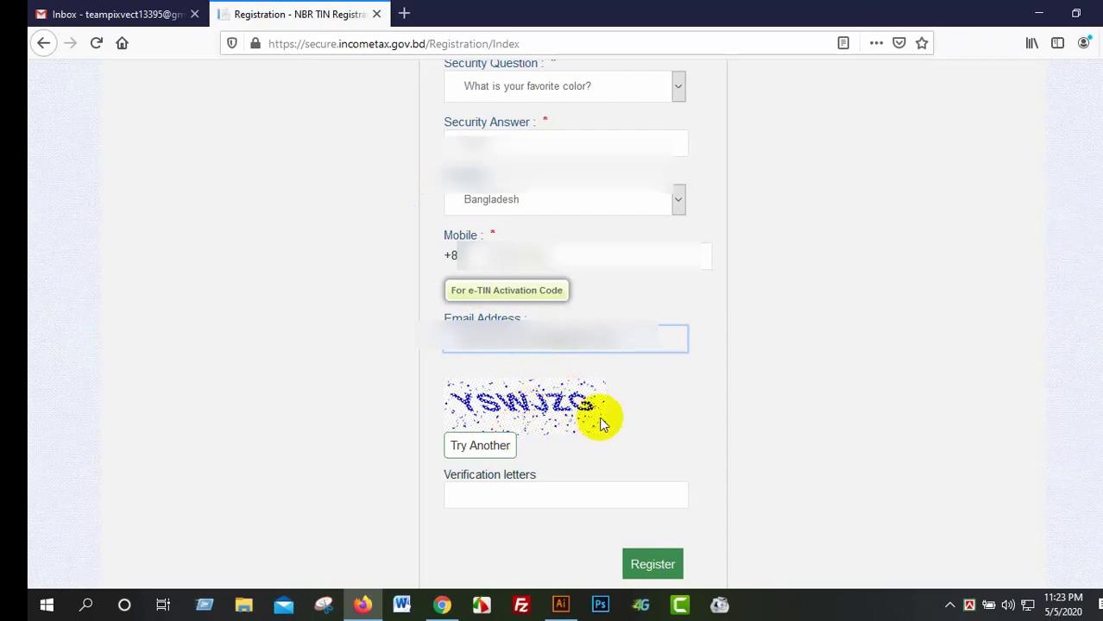
{"action": "scroll", "coordinate": [604, 427], "scroll_direction": "down", "scroll_amount": 2}
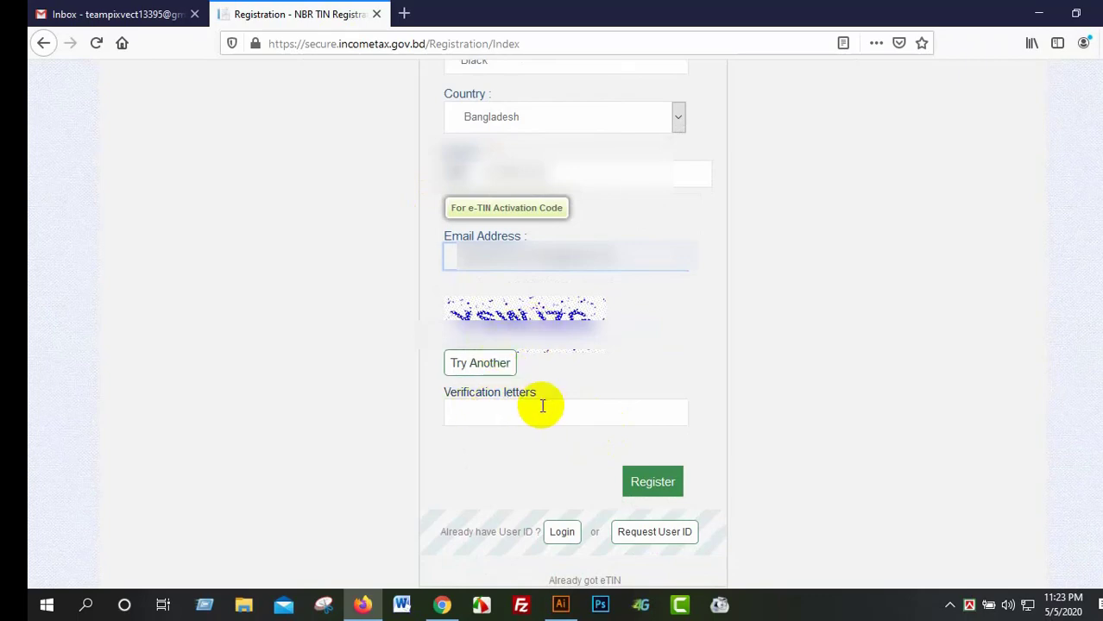
{"action": "left_click", "coordinate": [497, 417]}
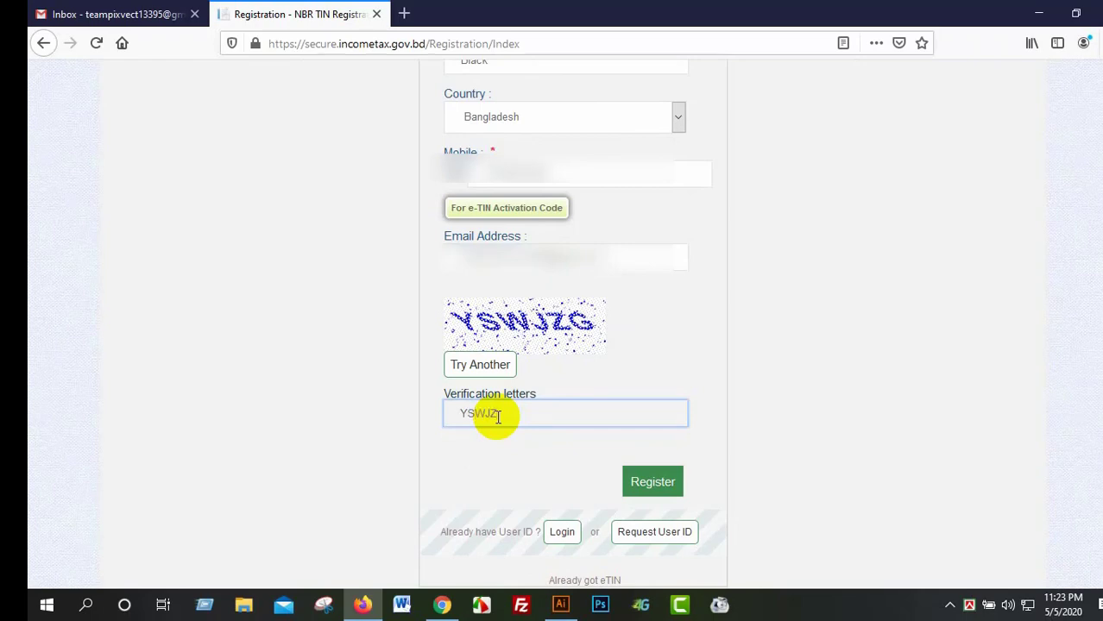
{"action": "left_click", "coordinate": [653, 494]}
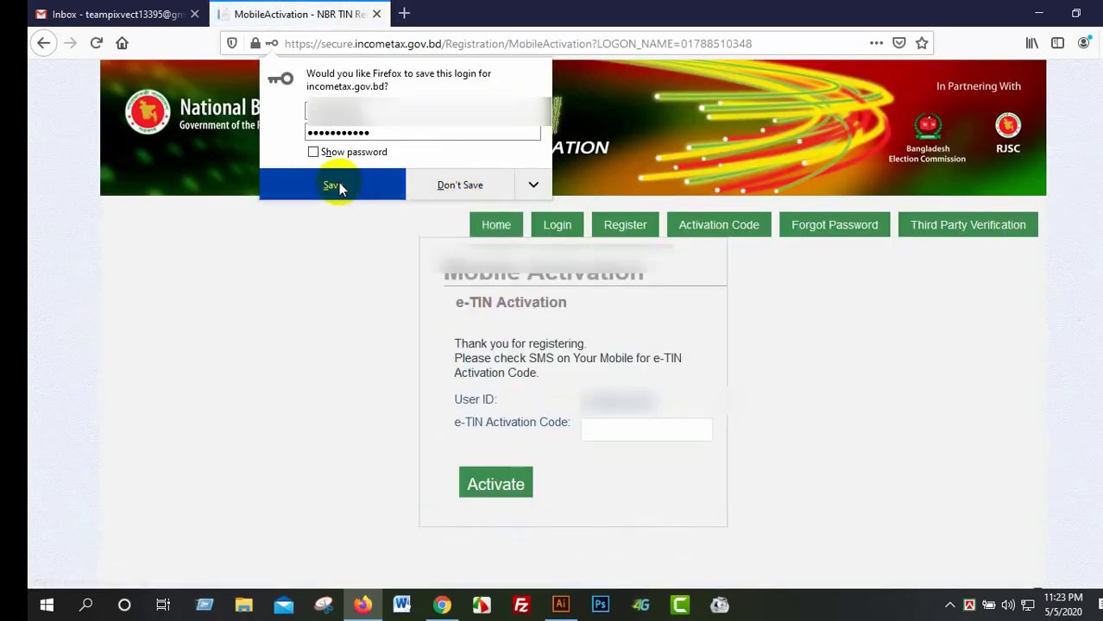
Step: Save the login in Firefox and submit the SMS code to activate the e-TIN account
{"action": "left_click", "coordinate": [338, 182]}
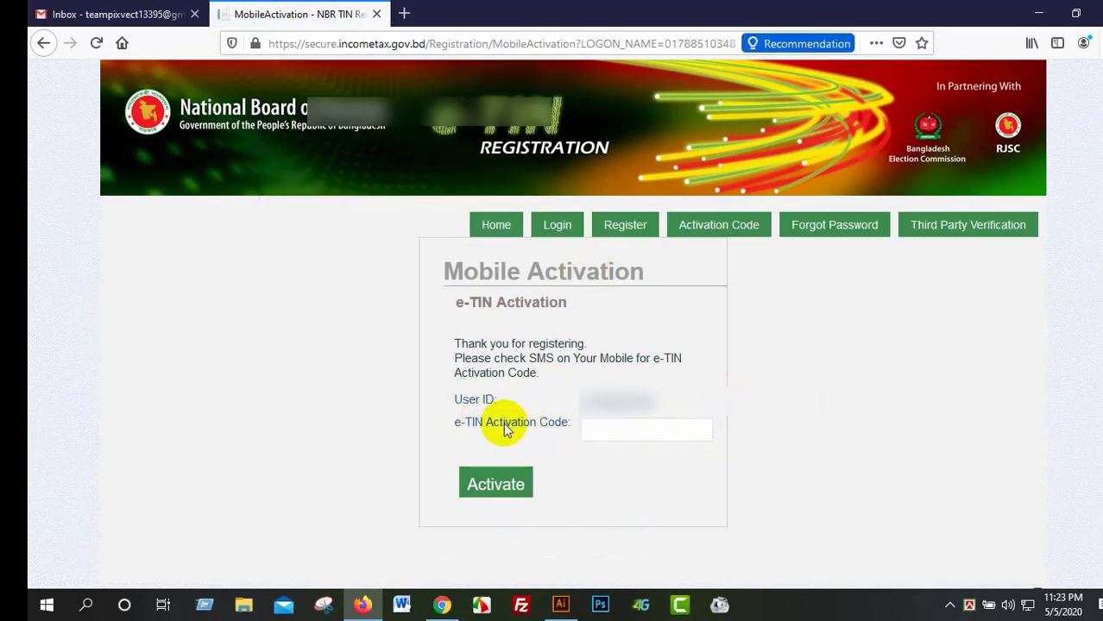
{"action": "left_click", "coordinate": [613, 425]}
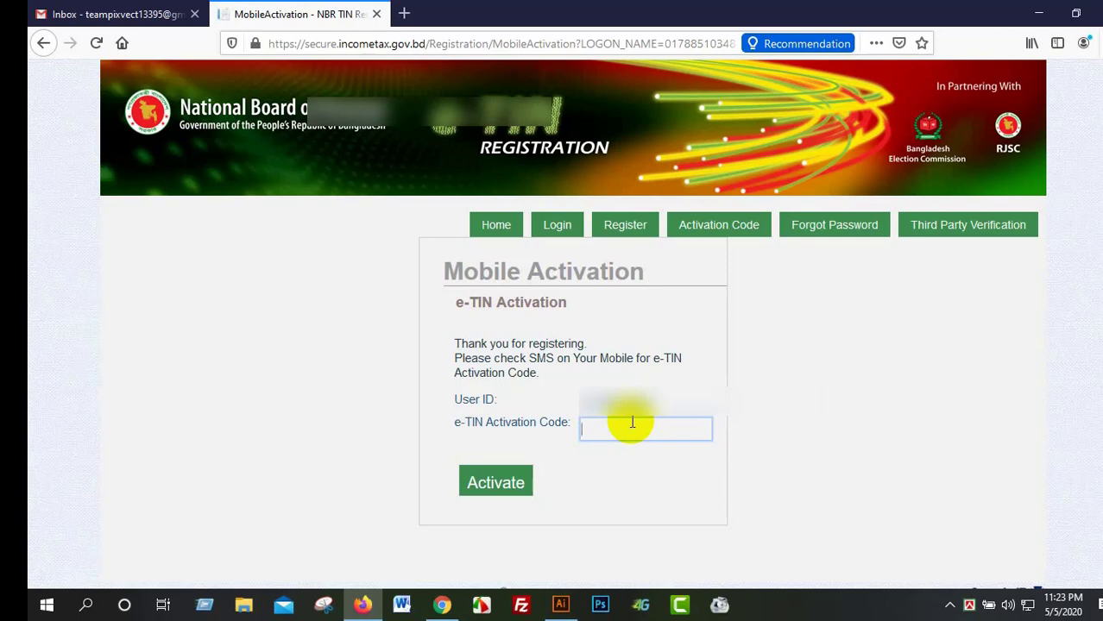
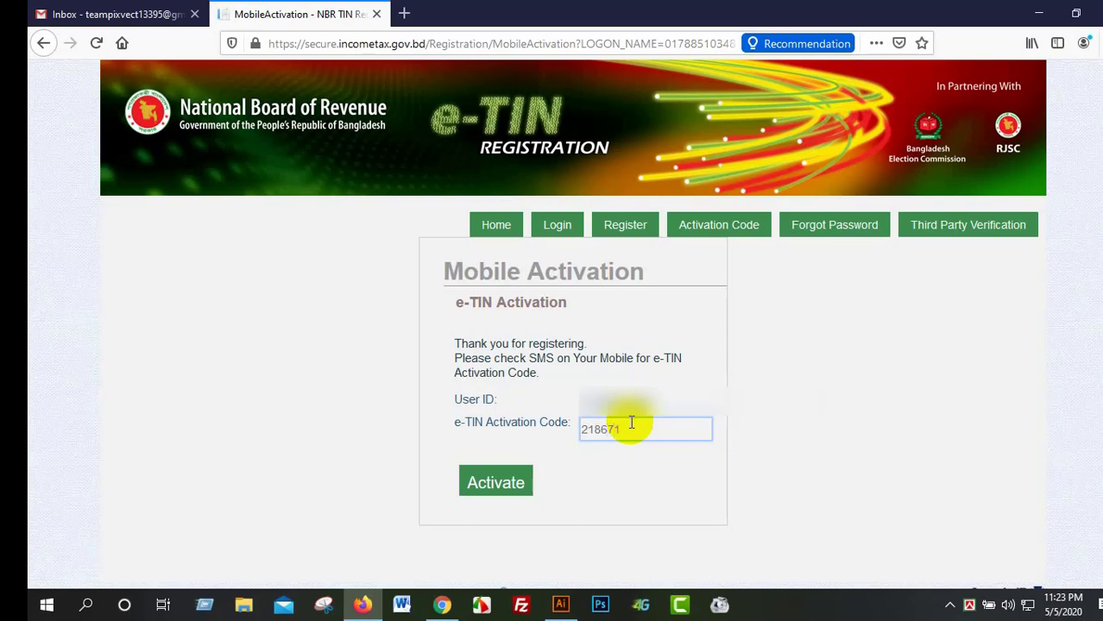
{"action": "left_click", "coordinate": [502, 483]}
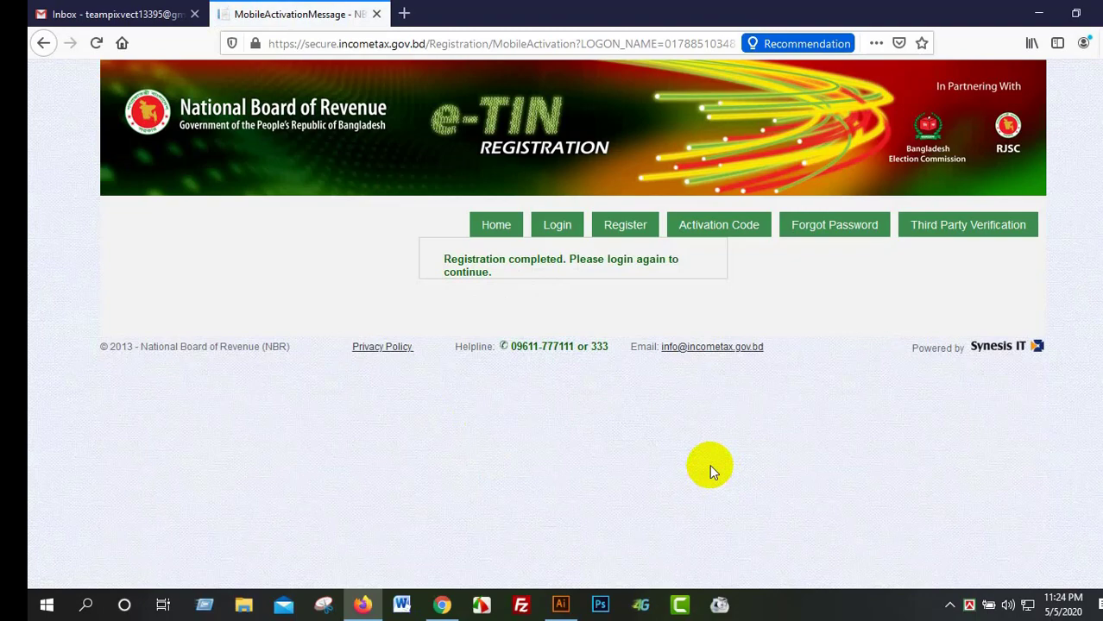
Step: Log in with the User ID and password, then scroll down the TIN welcome page
{"action": "left_click", "coordinate": [561, 228]}
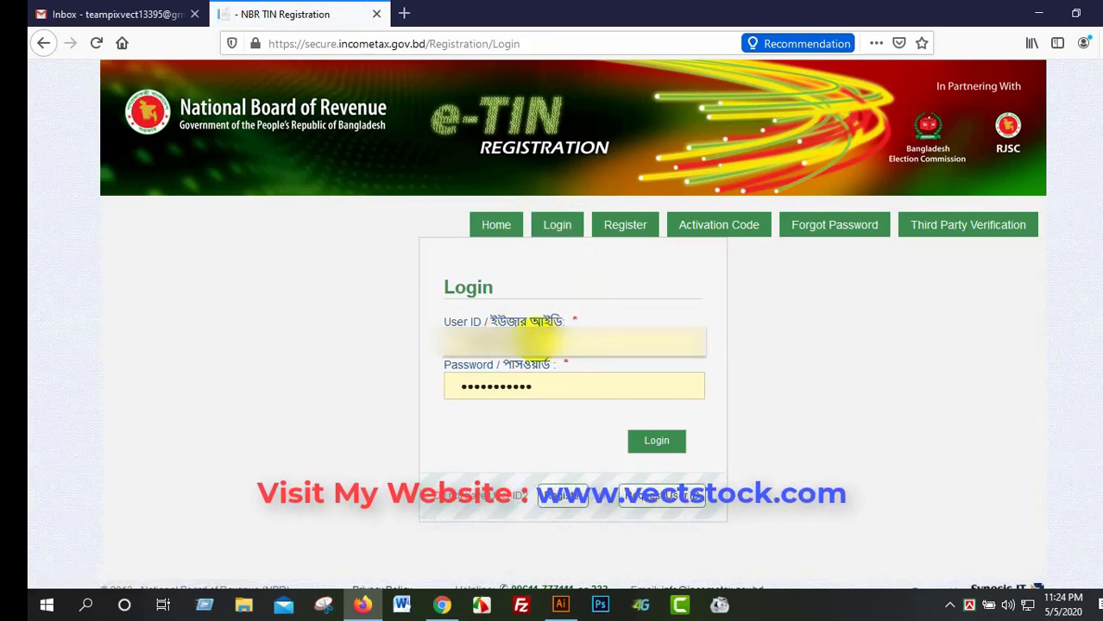
{"action": "left_click", "coordinate": [568, 386]}
{"action": "left_click", "coordinate": [658, 441]}
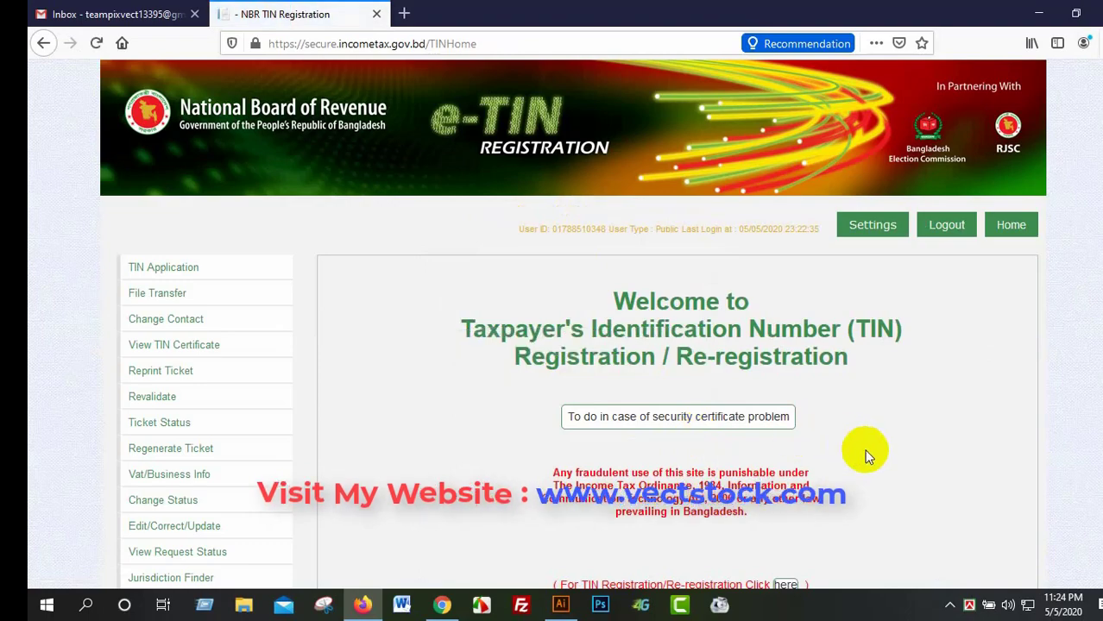
{"action": "scroll", "coordinate": [867, 452], "scroll_direction": "down", "scroll_amount": 1}
{"action": "scroll", "coordinate": [867, 452], "scroll_direction": "down", "scroll_amount": 1}
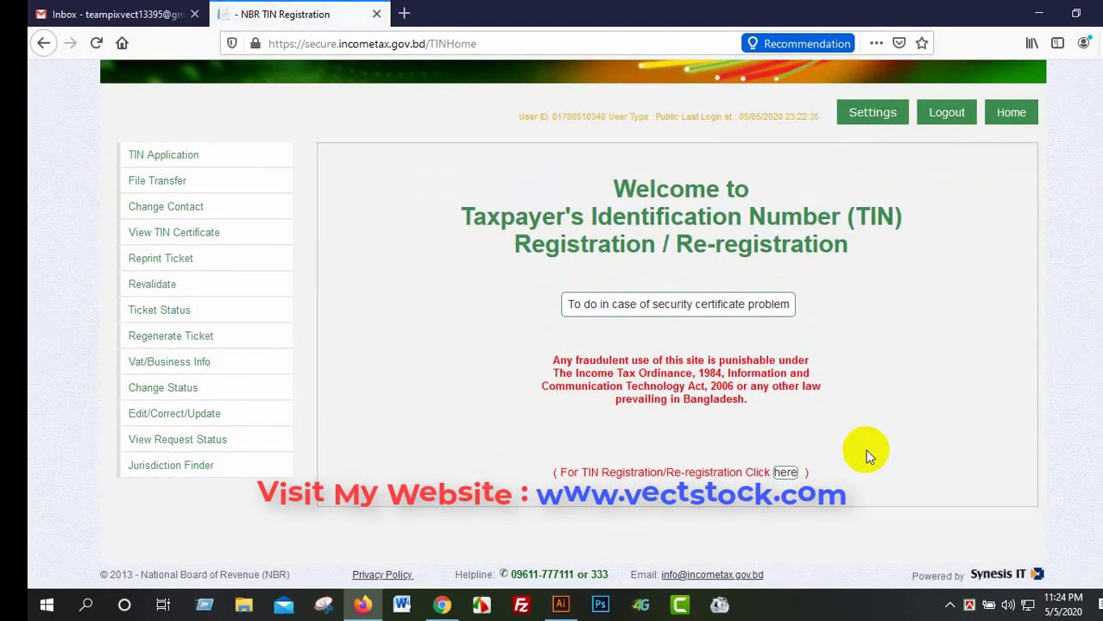
Step: Open the TIN registration form with New Registration and Others as main income source
{"action": "left_click", "coordinate": [787, 474]}
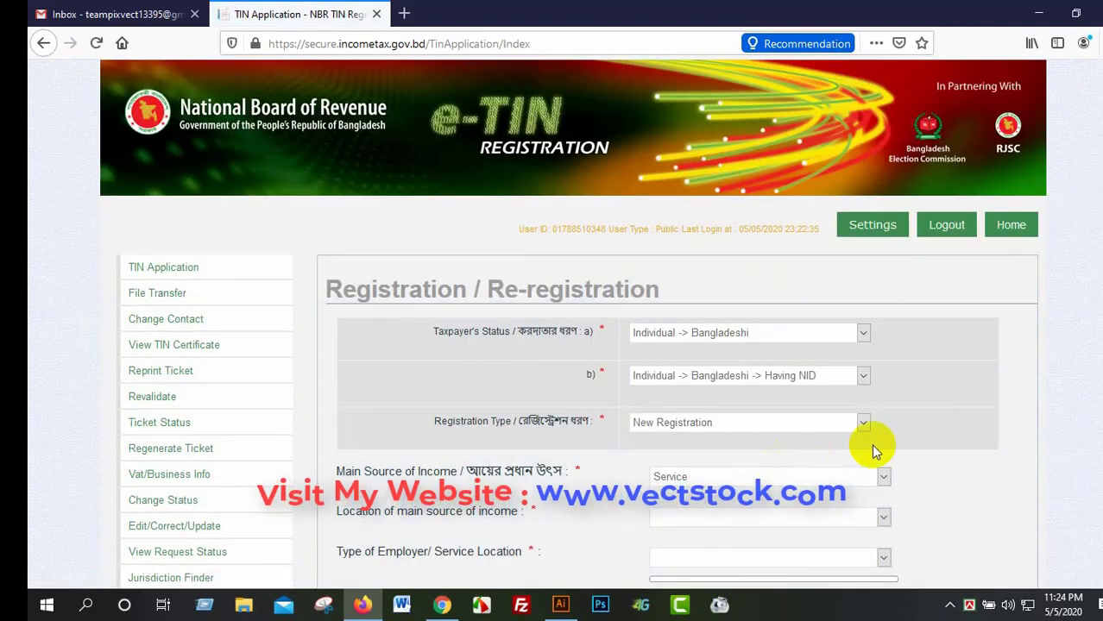
{"action": "scroll", "coordinate": [914, 428], "scroll_direction": "down", "scroll_amount": 3}
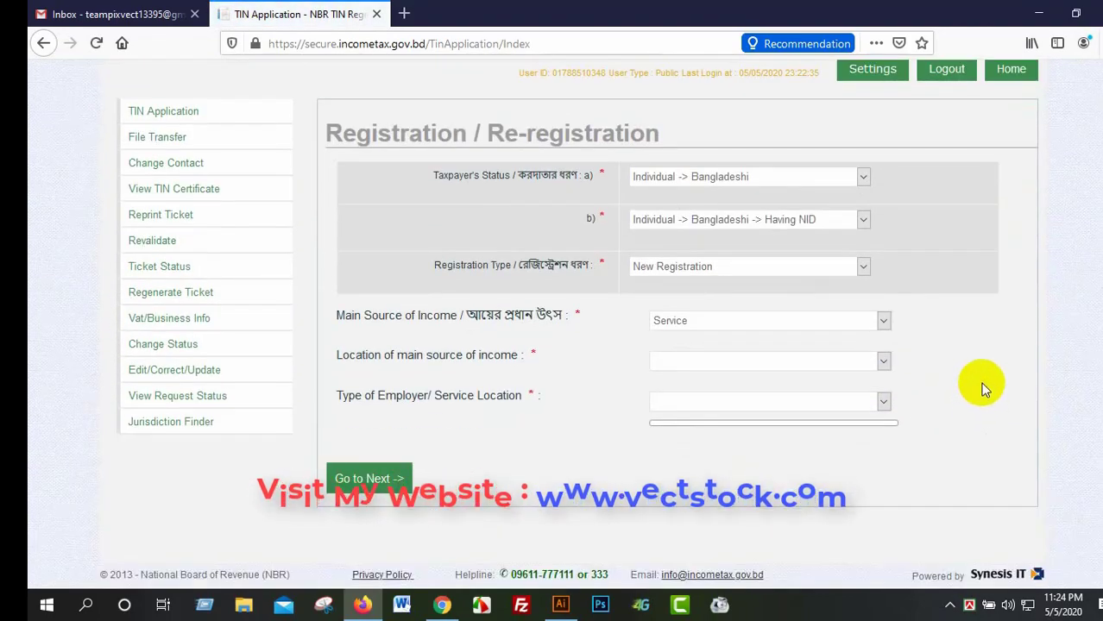
{"action": "scroll", "coordinate": [958, 376], "scroll_direction": "up", "scroll_amount": 2}
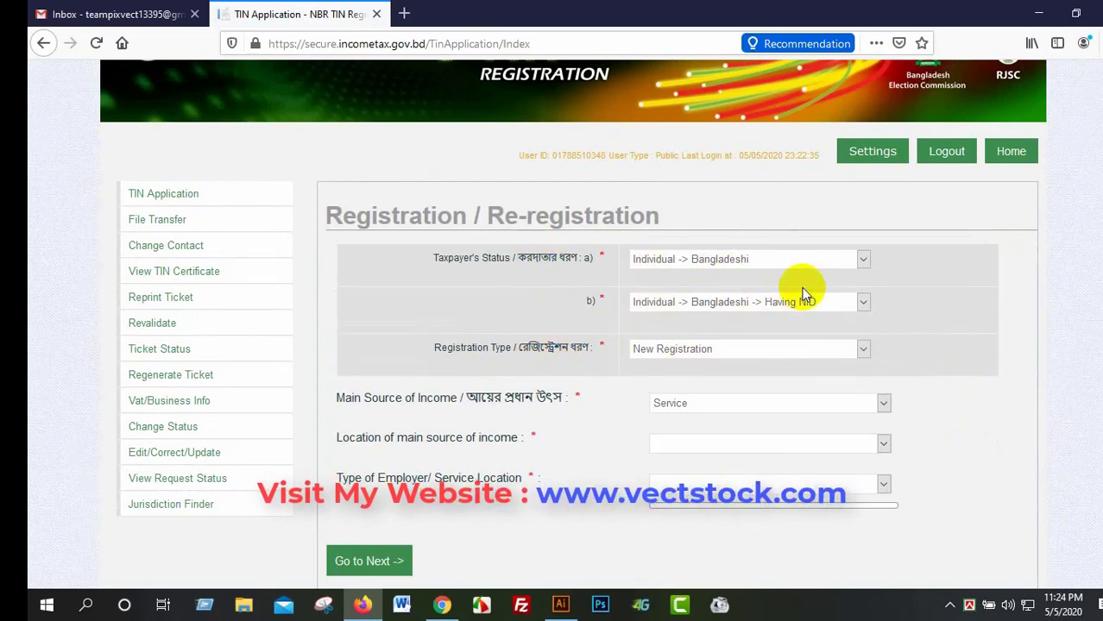
{"action": "left_click", "coordinate": [864, 351]}
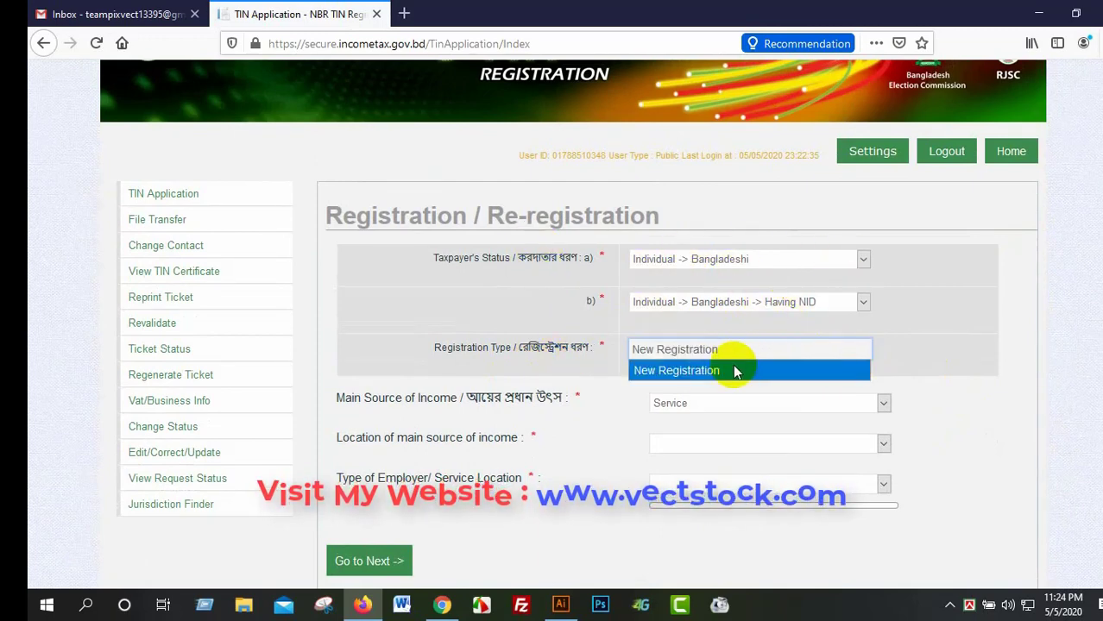
{"action": "left_click", "coordinate": [692, 371]}
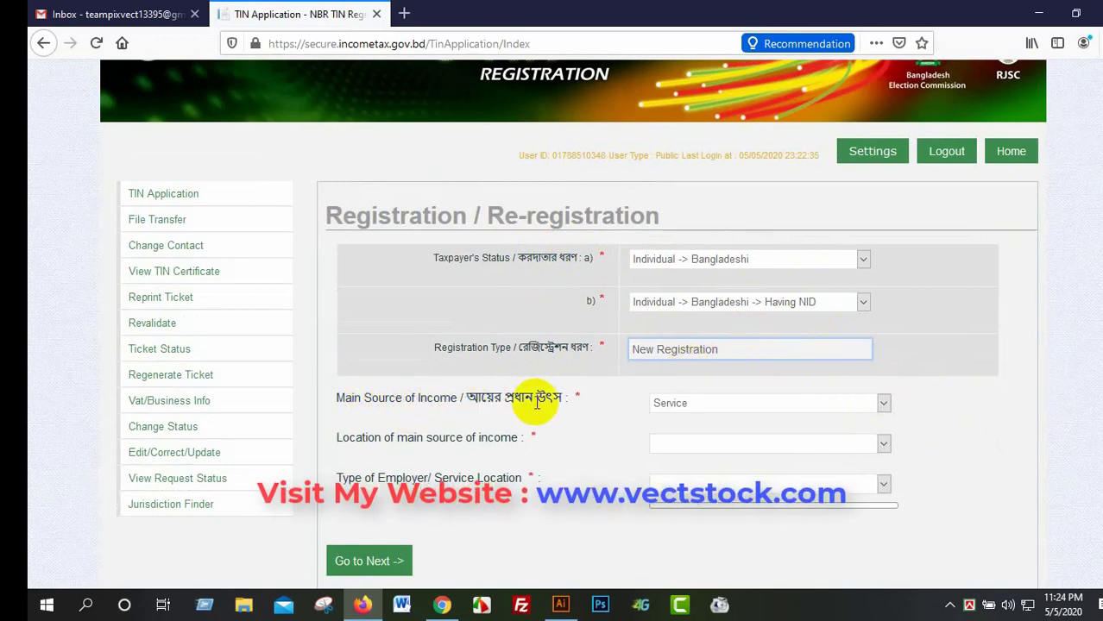
{"action": "left_click", "coordinate": [885, 403]}
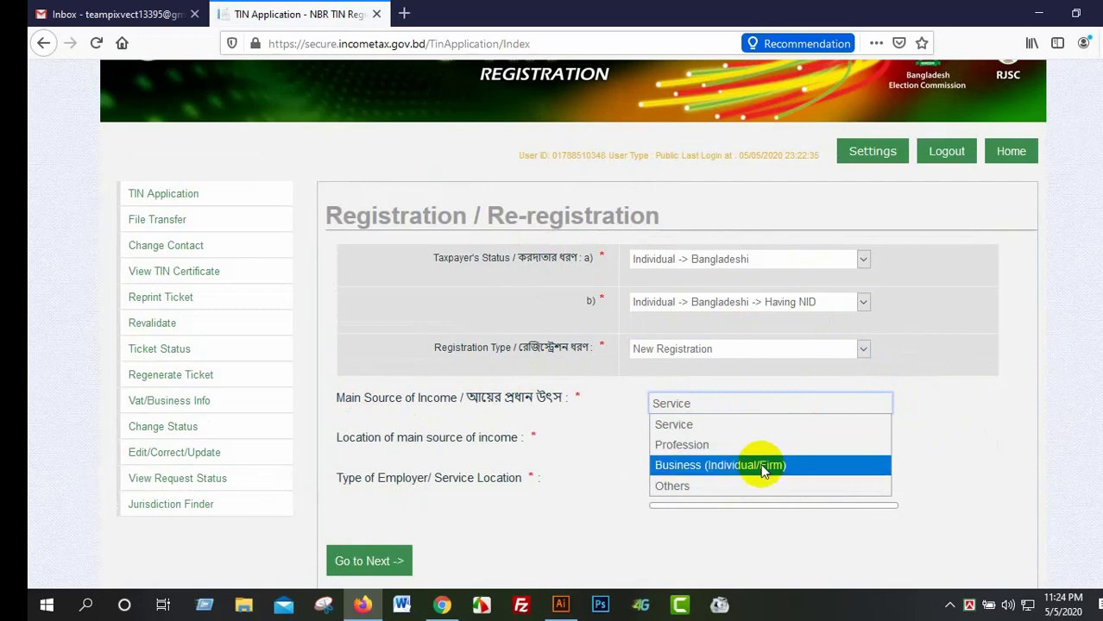
{"action": "left_click", "coordinate": [678, 487]}
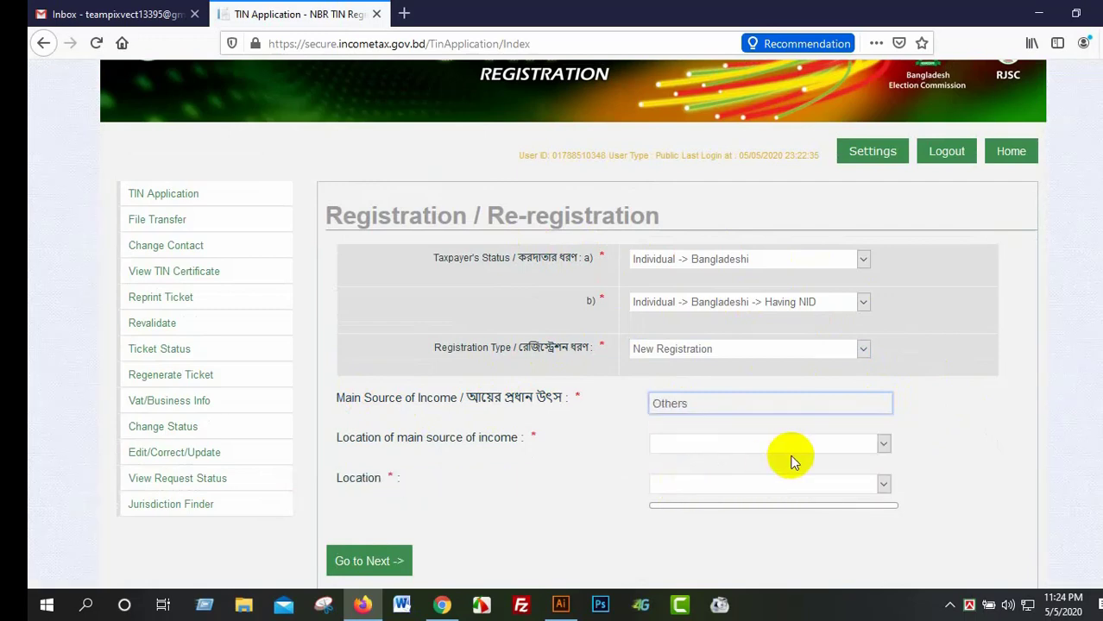
Step: Set the income location to Satkhira and the Location to Ashashuni Upazila
{"action": "scroll", "coordinate": [617, 369], "scroll_direction": "down", "scroll_amount": 2}
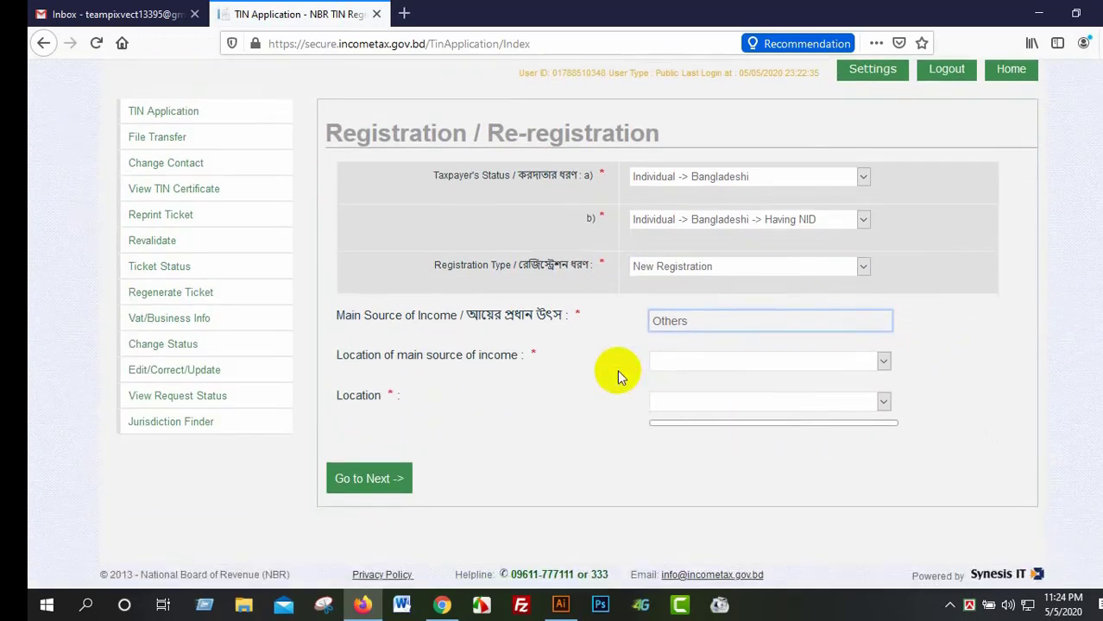
{"action": "left_click", "coordinate": [884, 362]}
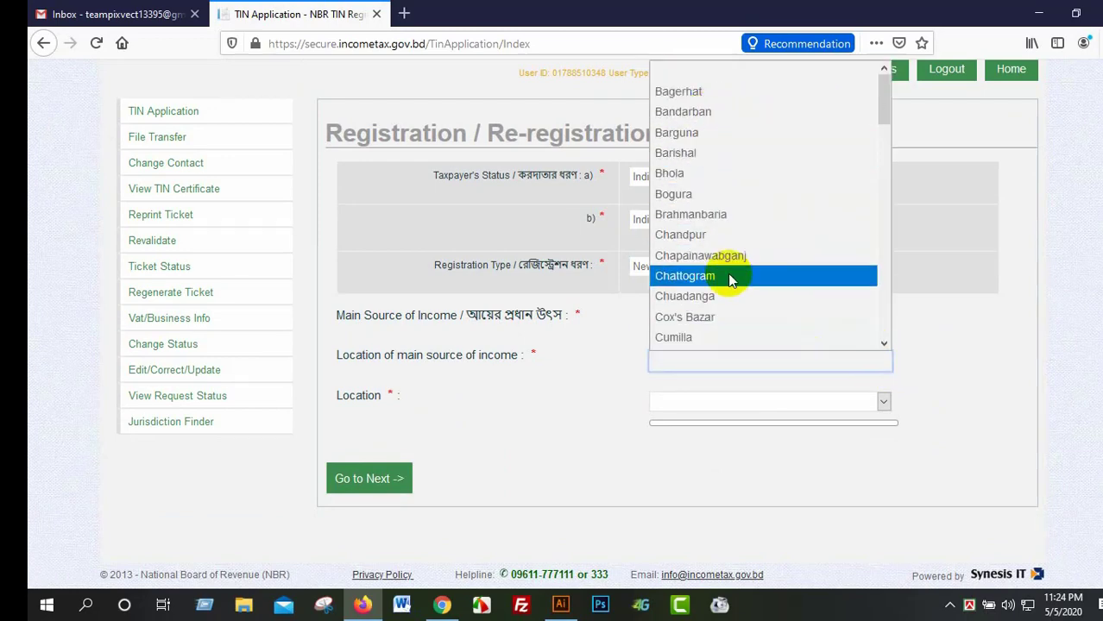
{"action": "scroll", "coordinate": [761, 273], "scroll_direction": "down", "scroll_amount": 2}
{"action": "scroll", "coordinate": [757, 273], "scroll_direction": "down", "scroll_amount": 15}
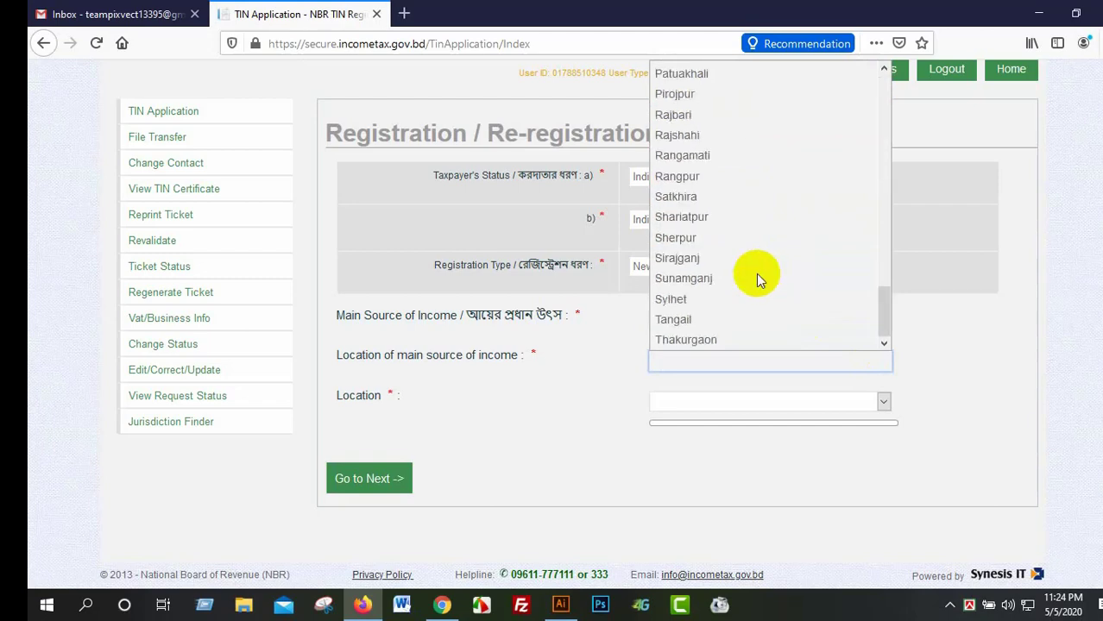
{"action": "left_click", "coordinate": [686, 197]}
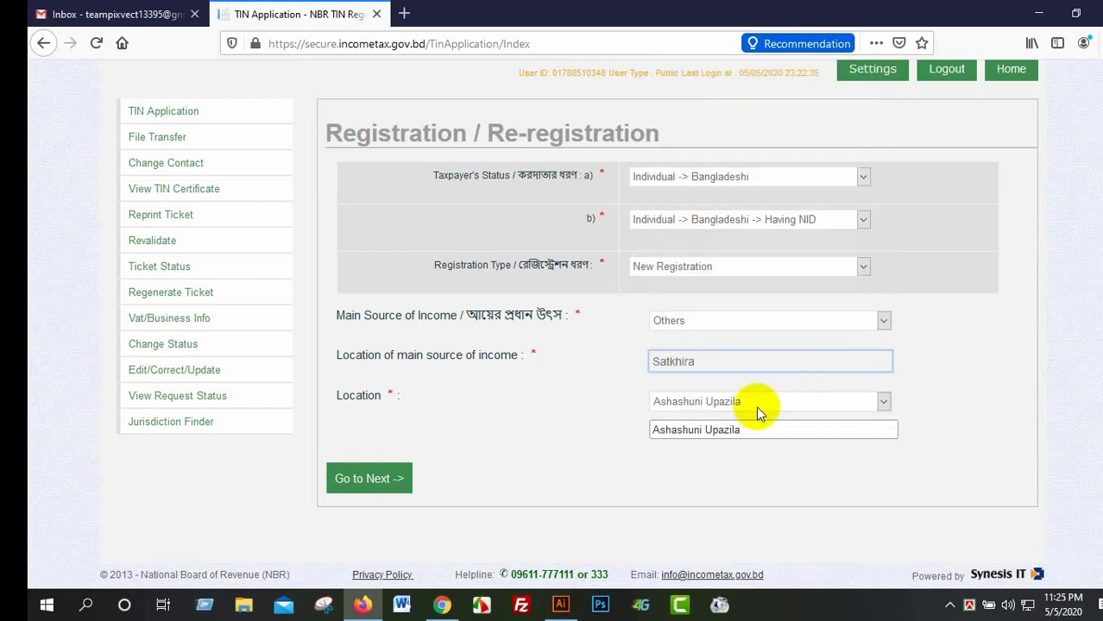
{"action": "left_click", "coordinate": [718, 429]}
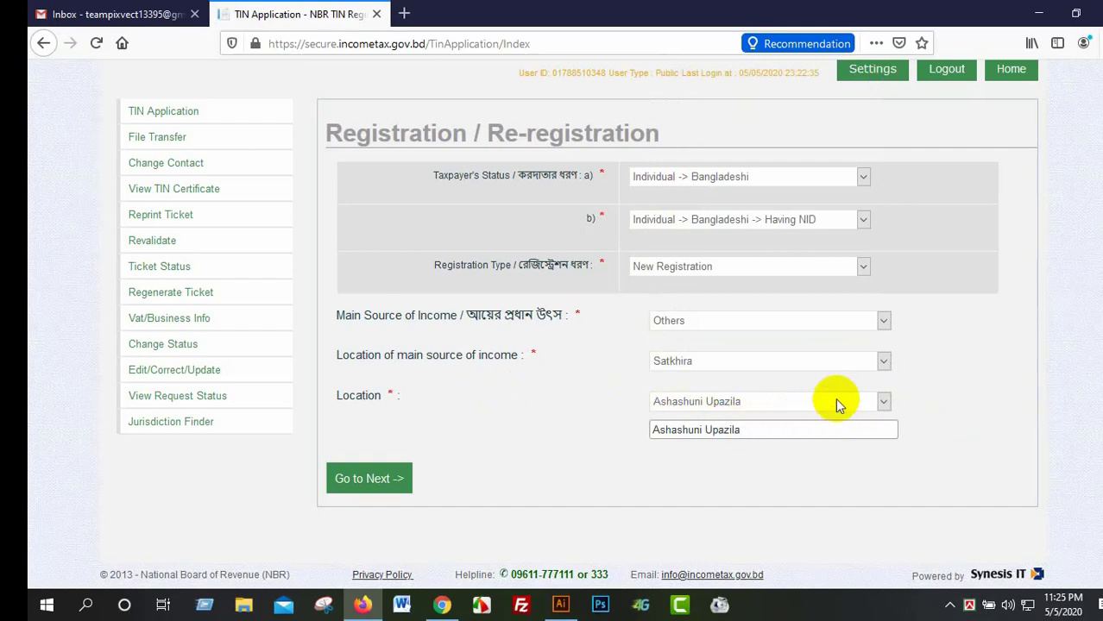
{"action": "left_click", "coordinate": [858, 400]}
{"action": "left_click", "coordinate": [713, 423]}
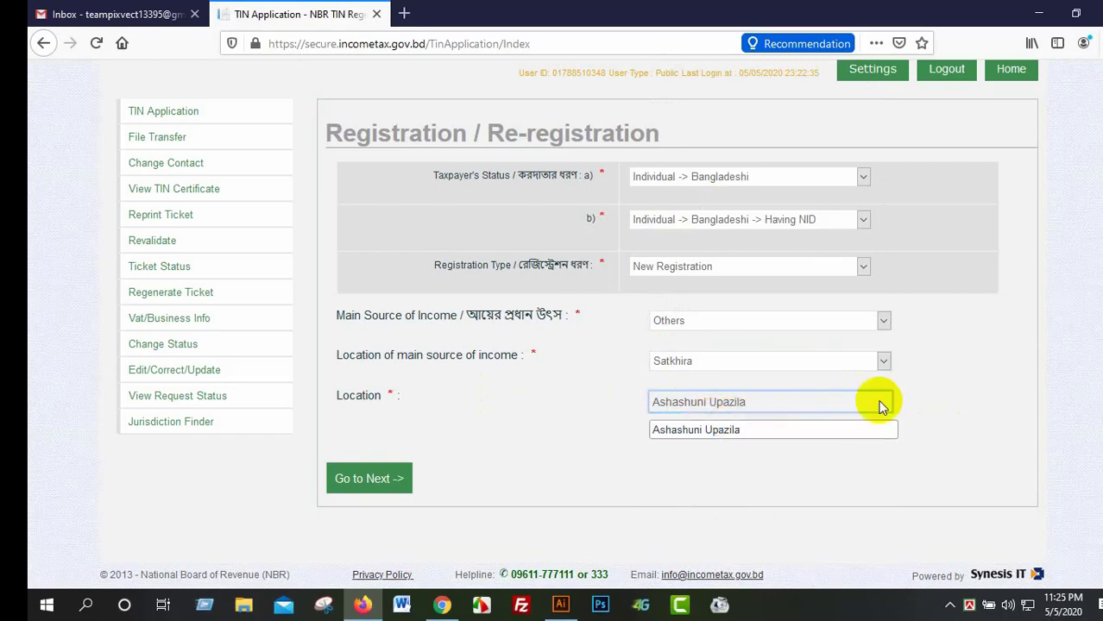
Step: Proceed to the Basic Information step of the application
{"action": "left_click", "coordinate": [371, 480]}
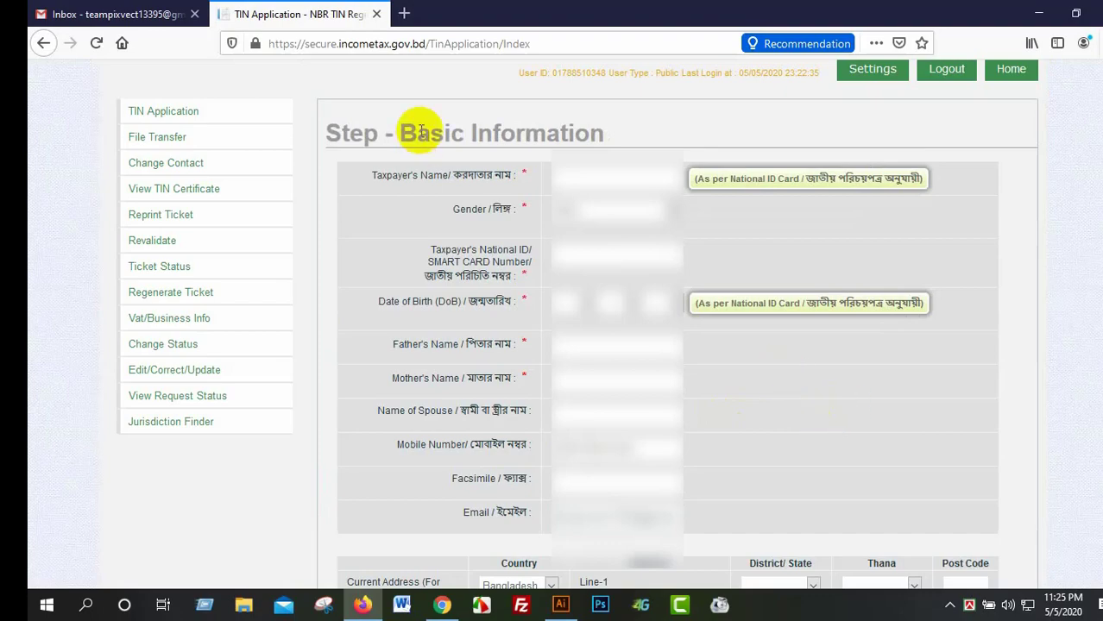
{"action": "scroll", "coordinate": [750, 310], "scroll_direction": "down", "scroll_amount": 5}
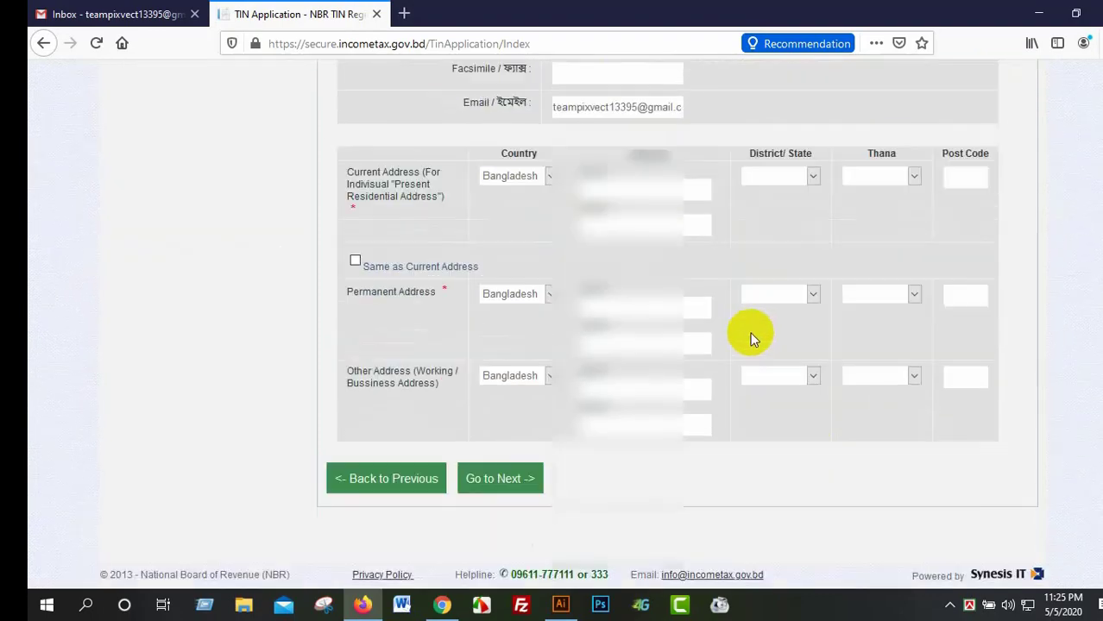
{"action": "scroll", "coordinate": [750, 375], "scroll_direction": "up", "scroll_amount": 4}
{"action": "scroll", "coordinate": [751, 374], "scroll_direction": "up", "scroll_amount": 3}
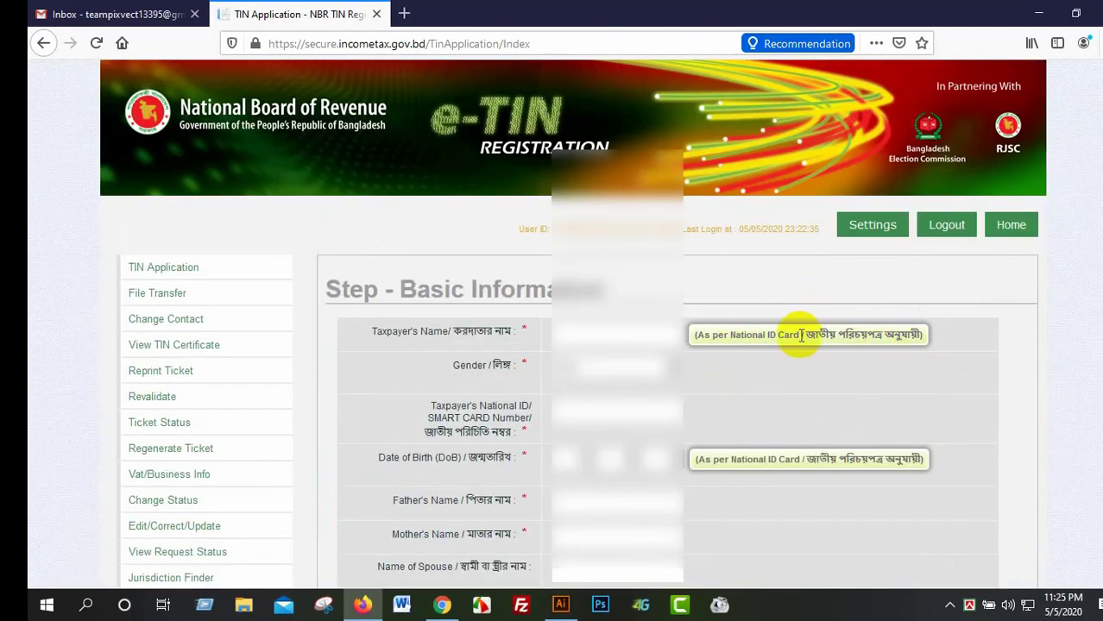
{"action": "scroll", "coordinate": [660, 276], "scroll_direction": "down", "scroll_amount": 2}
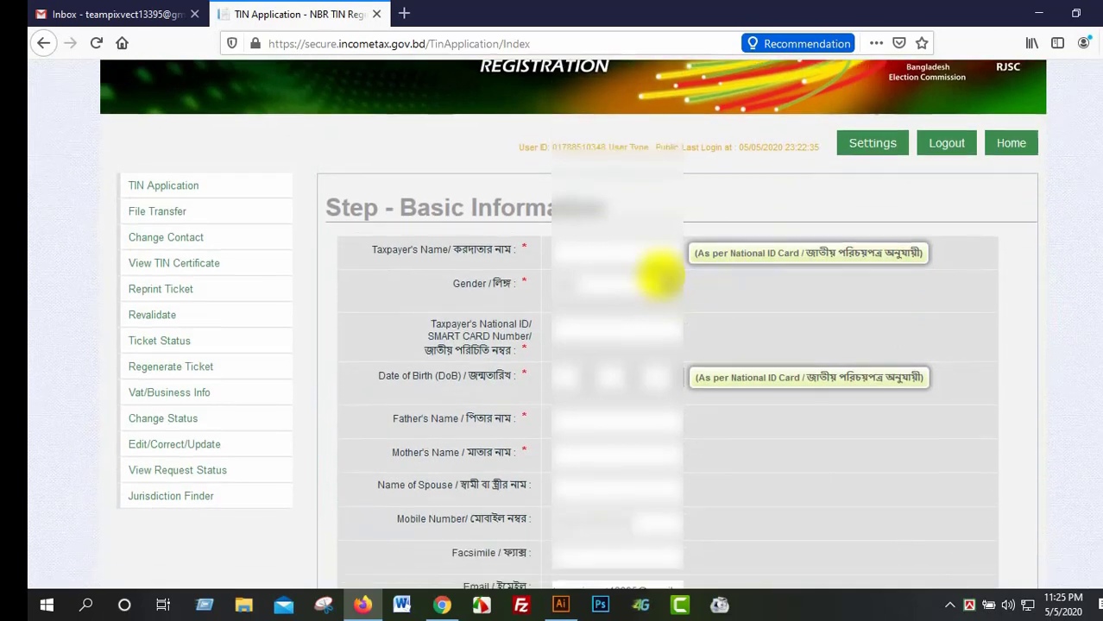
Step: Enter the taxpayer's name, choose the gender, and go to the National ID field
{"action": "left_click", "coordinate": [622, 251]}
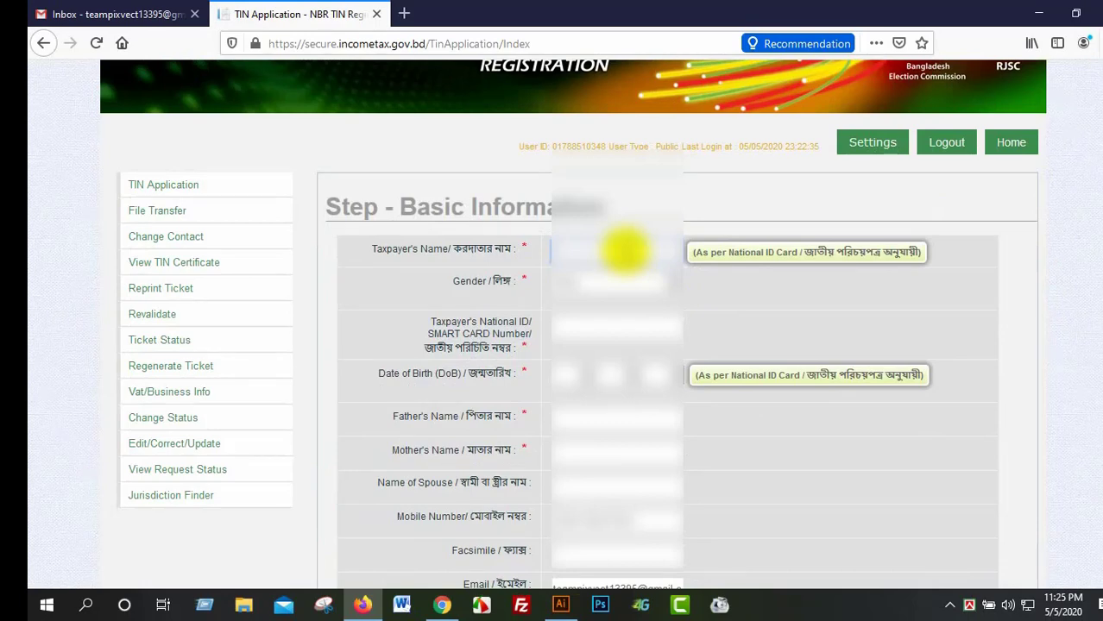
{"action": "type", "text": "Md A"}
{"action": "type", "text": "b"}
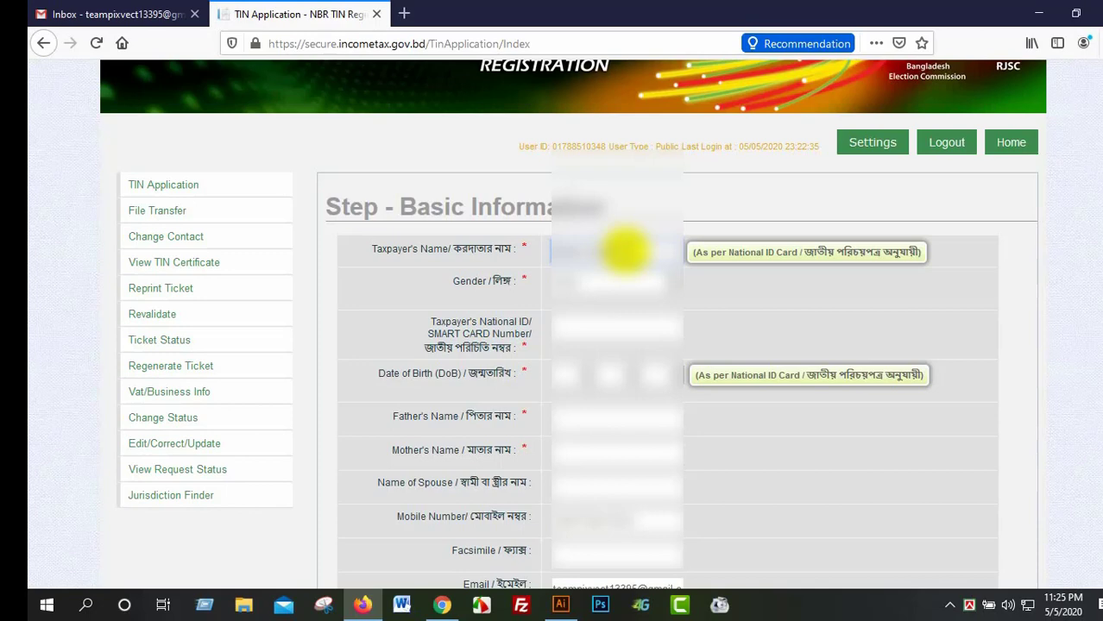
{"action": "left_click", "coordinate": [669, 278]}
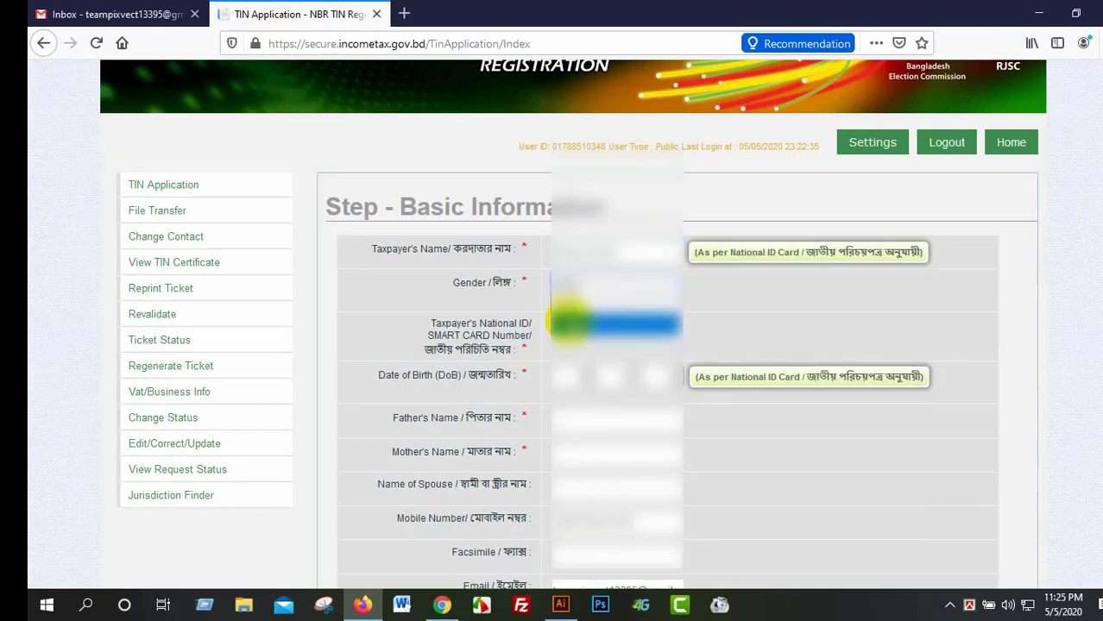
{"action": "left_click", "coordinate": [566, 325]}
{"action": "scroll", "coordinate": [643, 302], "scroll_direction": "down", "scroll_amount": 2}
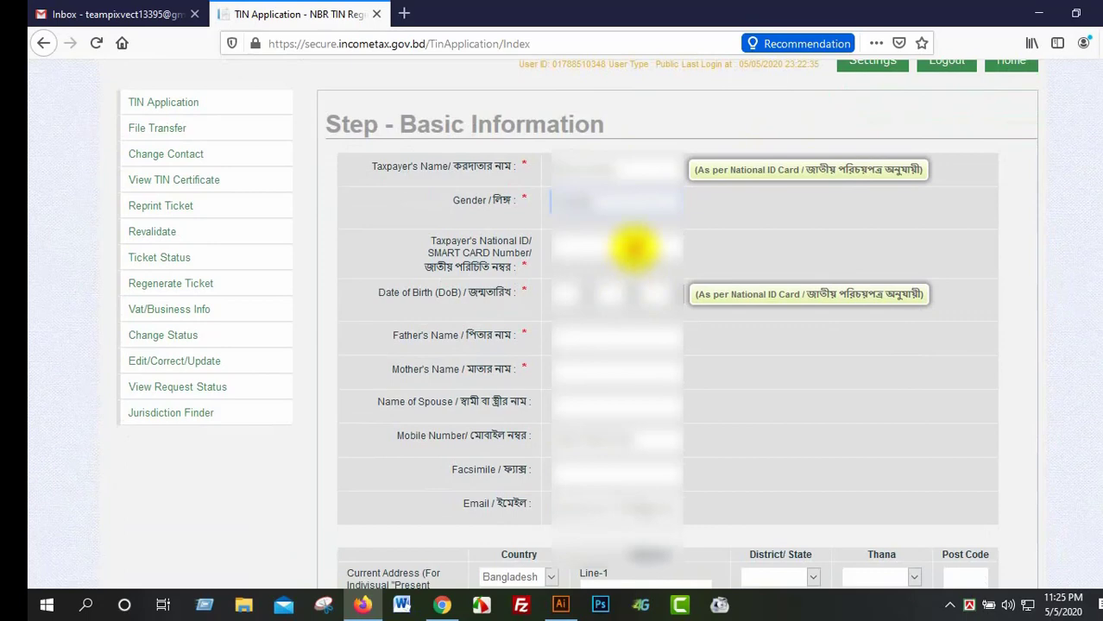
{"action": "left_click", "coordinate": [634, 248]}
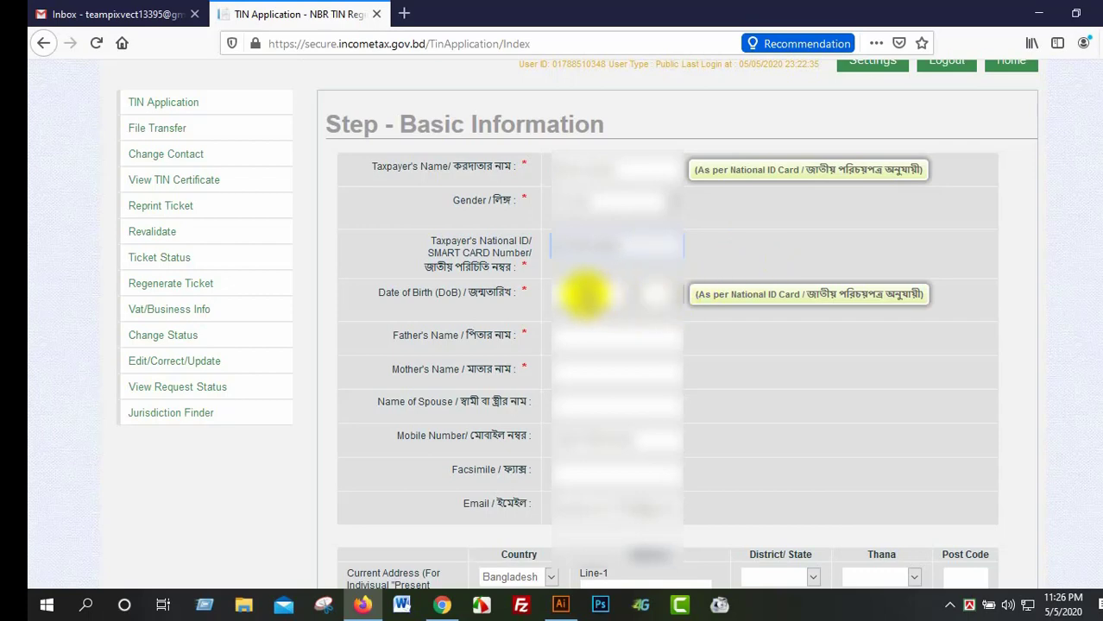
Step: Pick the taxpayer's birth day, month and year from the Date of Birth dropdowns
{"action": "left_click", "coordinate": [584, 294]}
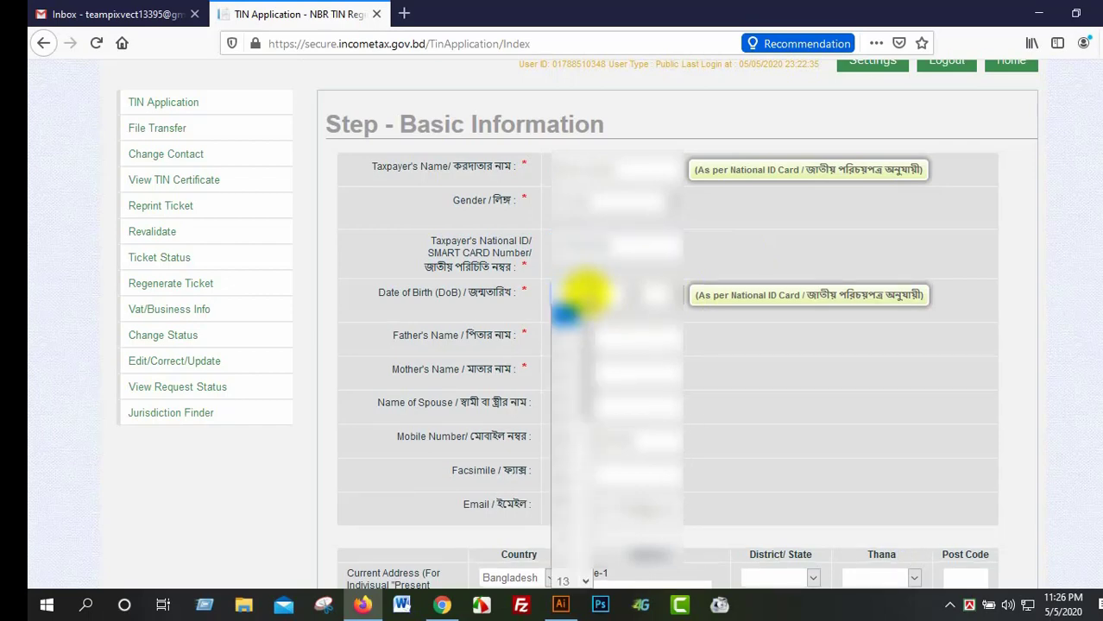
{"action": "left_click", "coordinate": [567, 476]}
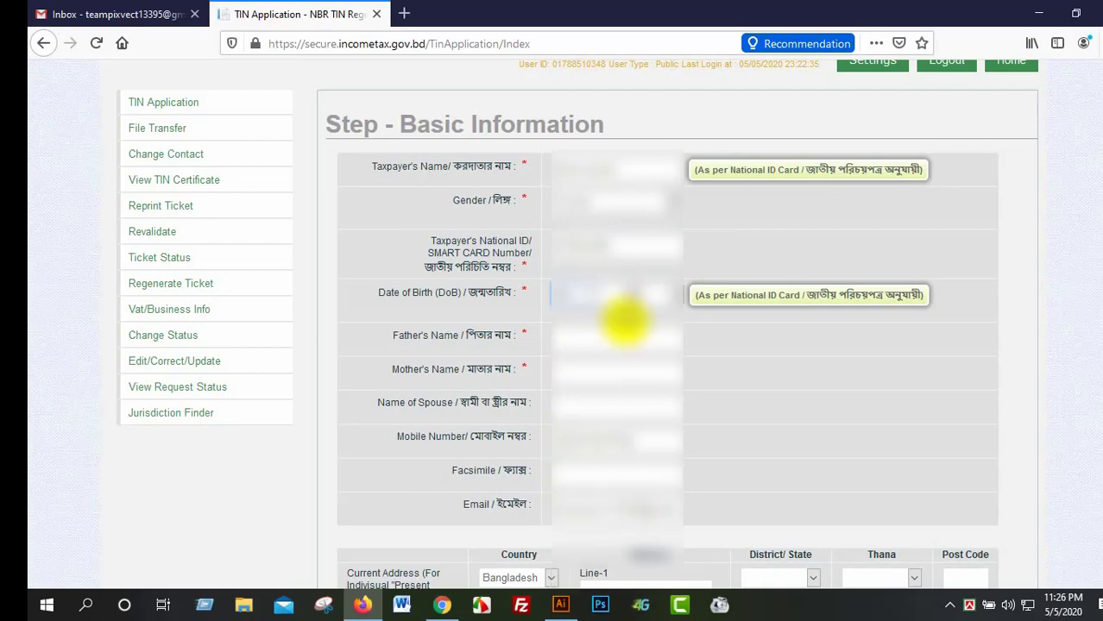
{"action": "left_click", "coordinate": [614, 475]}
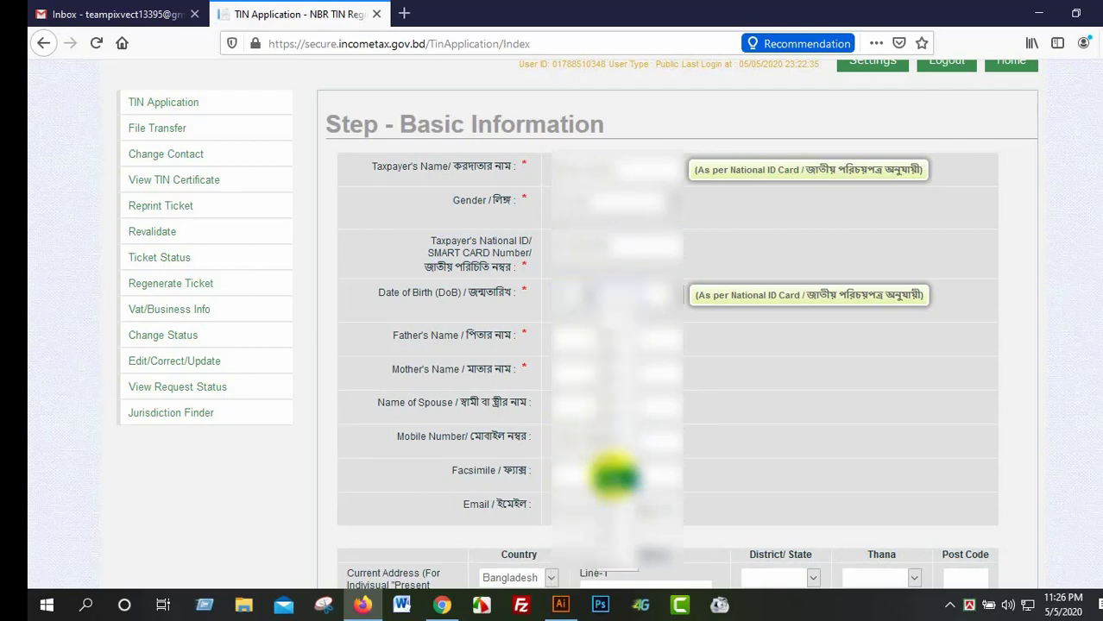
{"action": "left_click", "coordinate": [664, 295]}
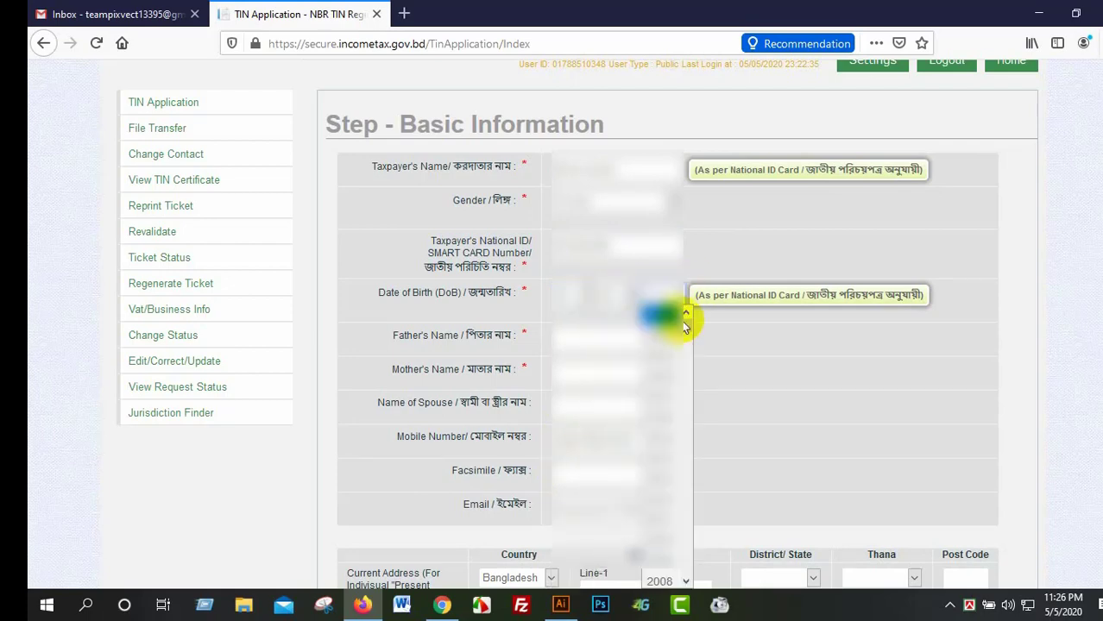
{"action": "scroll", "coordinate": [664, 460], "scroll_direction": "down", "scroll_amount": 15}
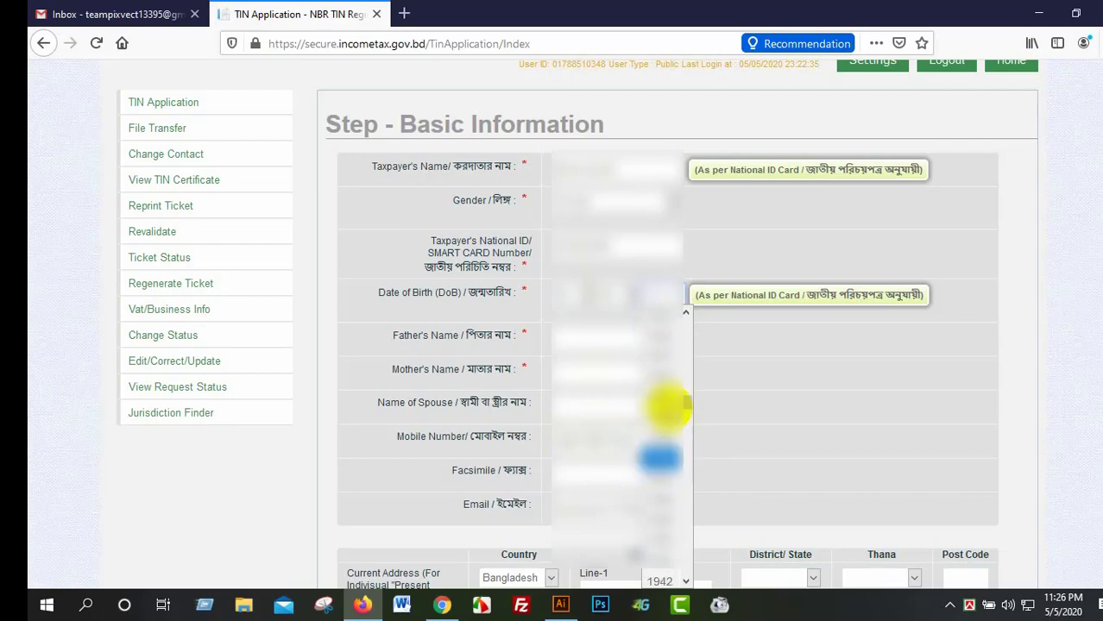
{"action": "scroll", "coordinate": [669, 353], "scroll_direction": "up", "scroll_amount": 5}
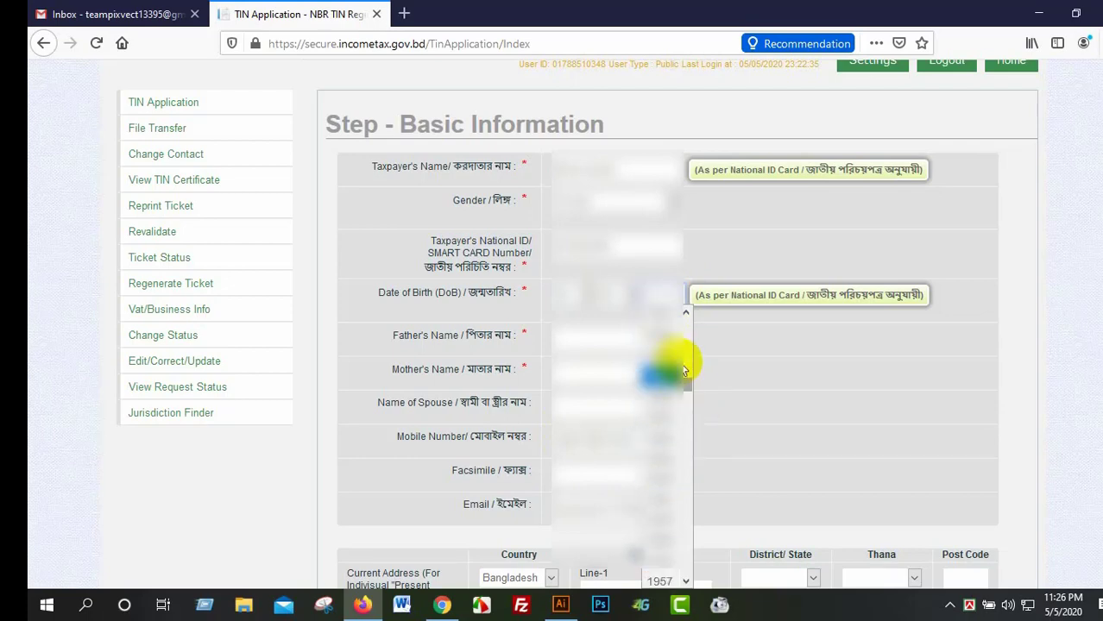
{"action": "left_click", "coordinate": [654, 330]}
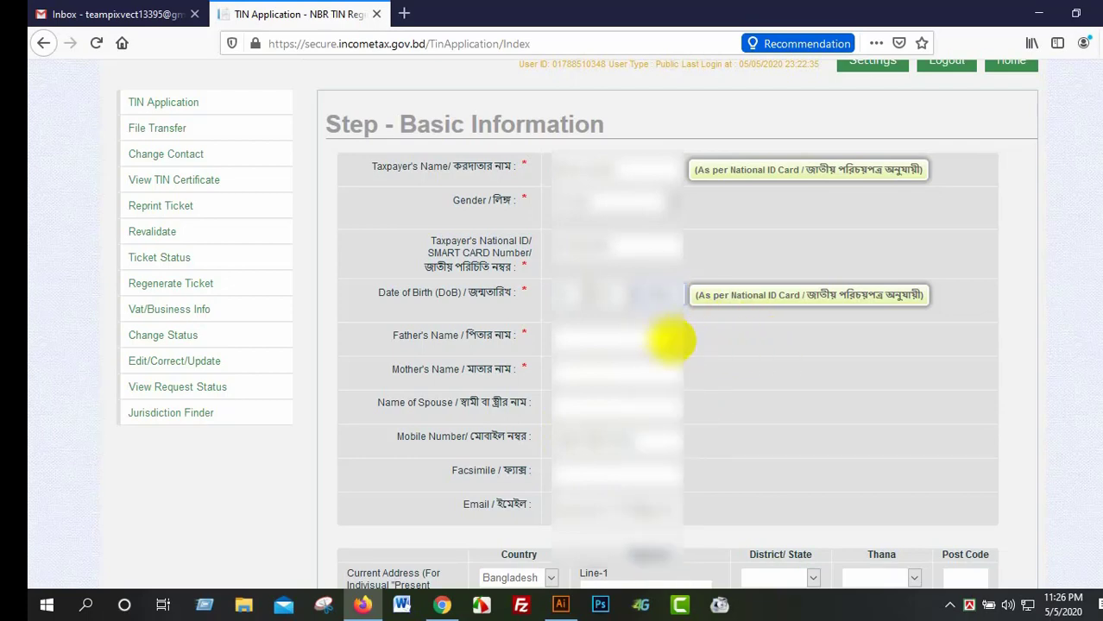
{"action": "left_click", "coordinate": [642, 340]}
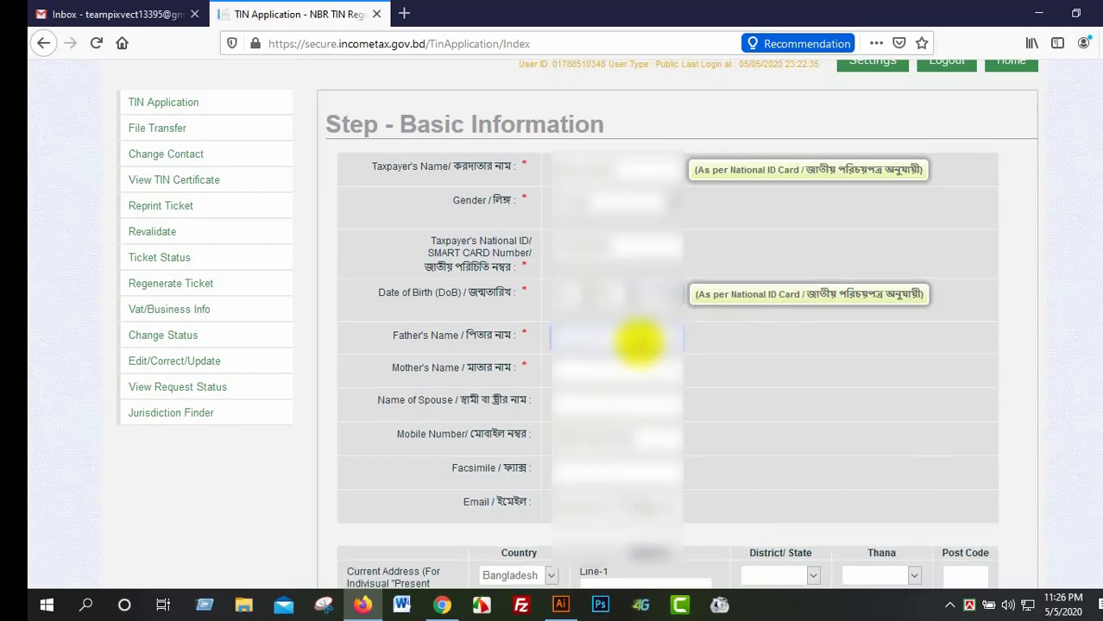
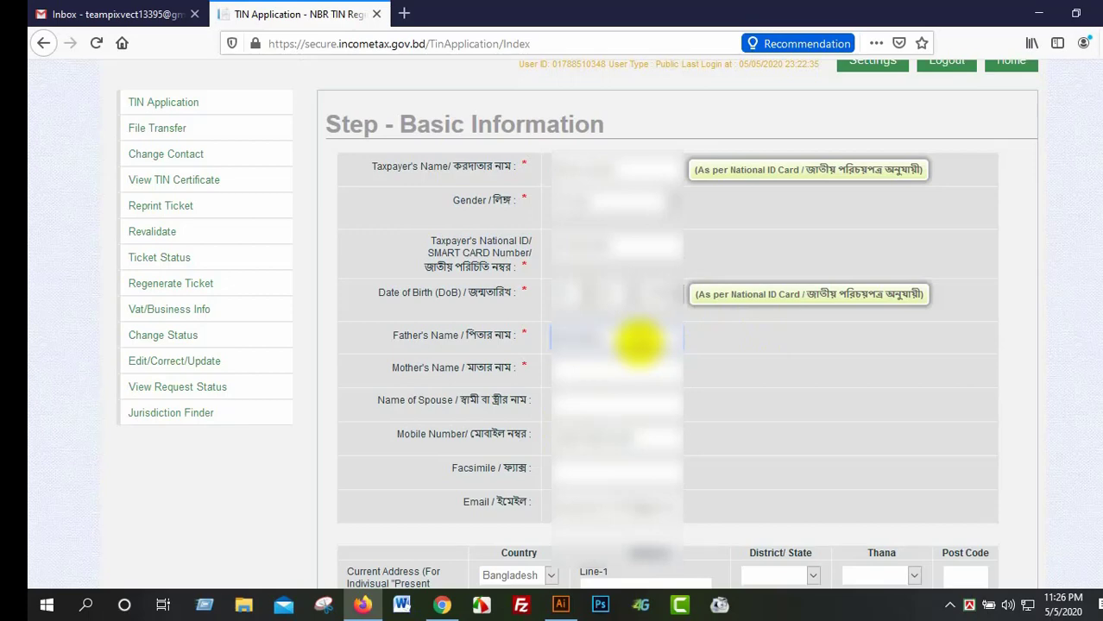
Step: Enter the father's name and begin typing the mother's name
{"action": "triple_click", "coordinate": [657, 340]}
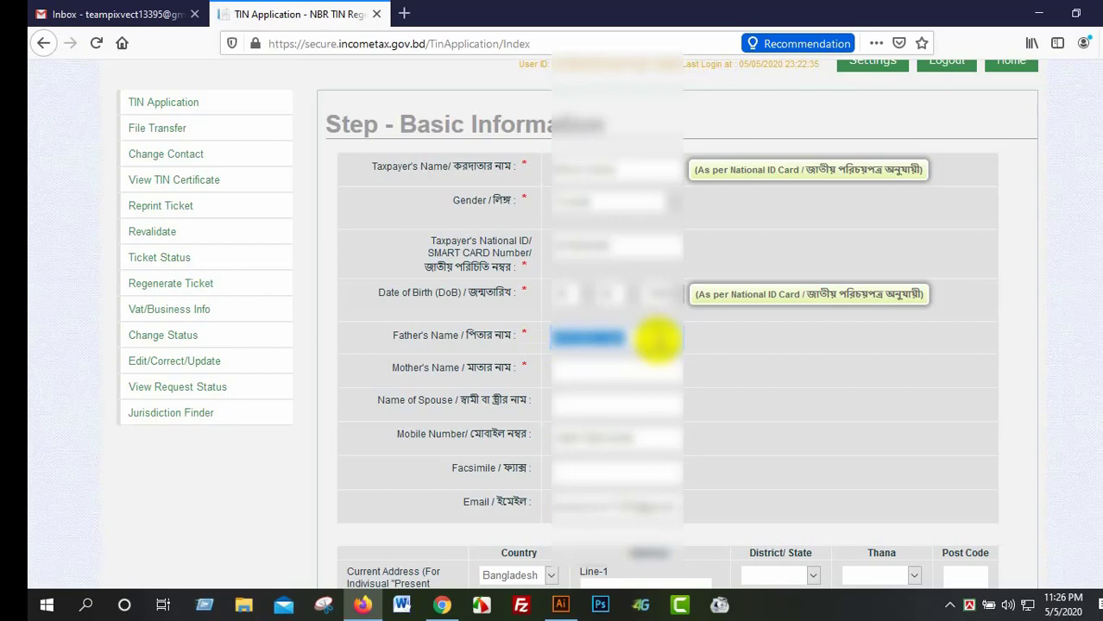
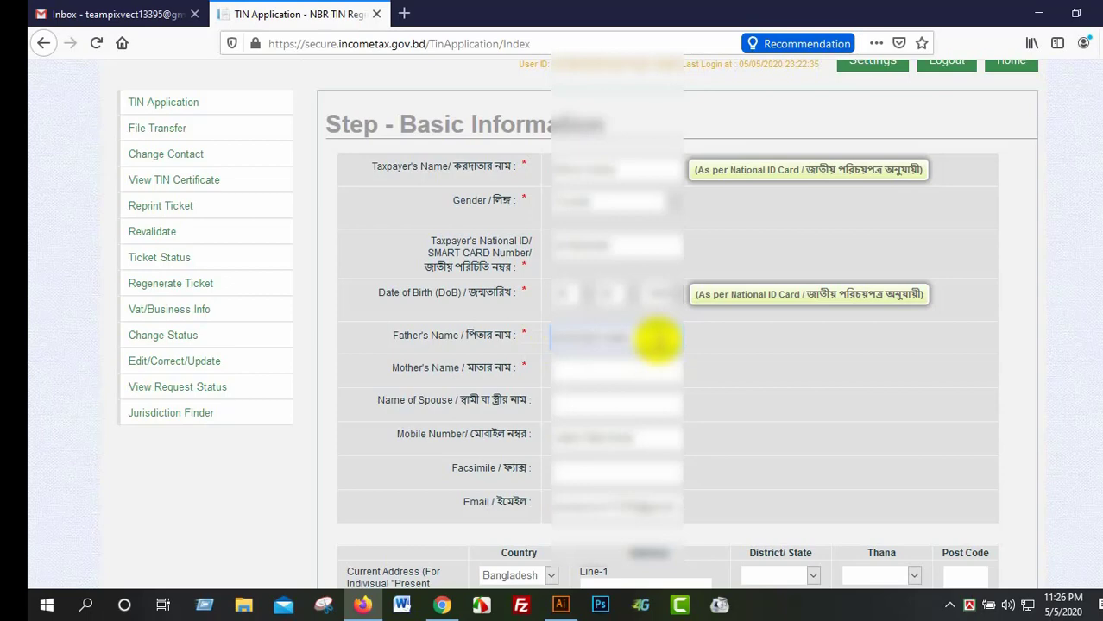
{"action": "left_click", "coordinate": [614, 373]}
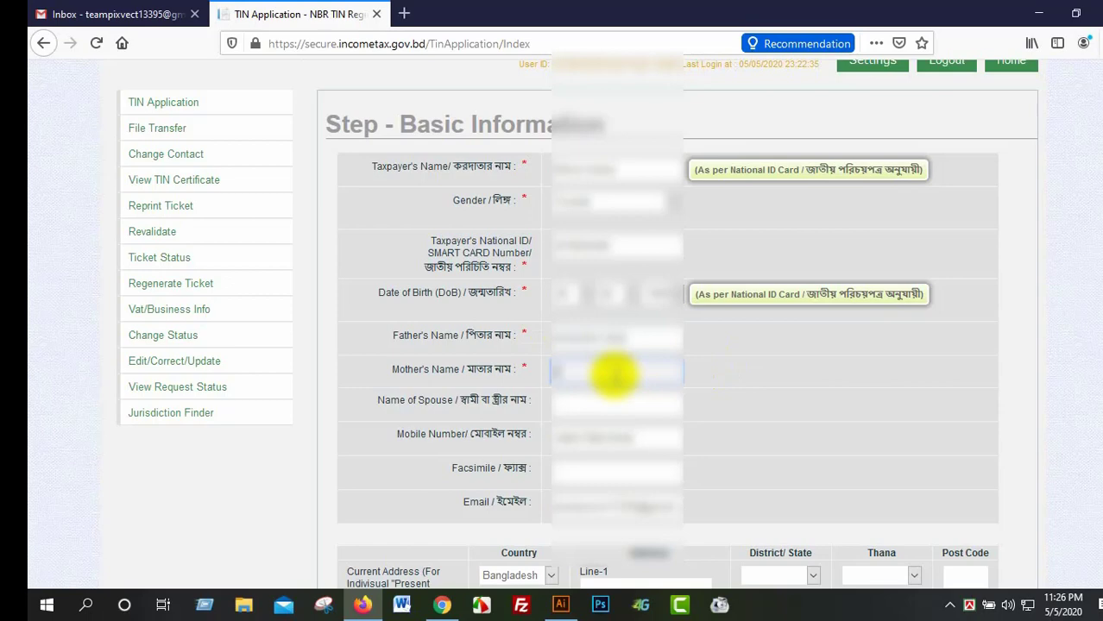
{"action": "type", "text": "st"}
{"action": "type", "text": "hana"}
{"action": "type", "text": "ak"}
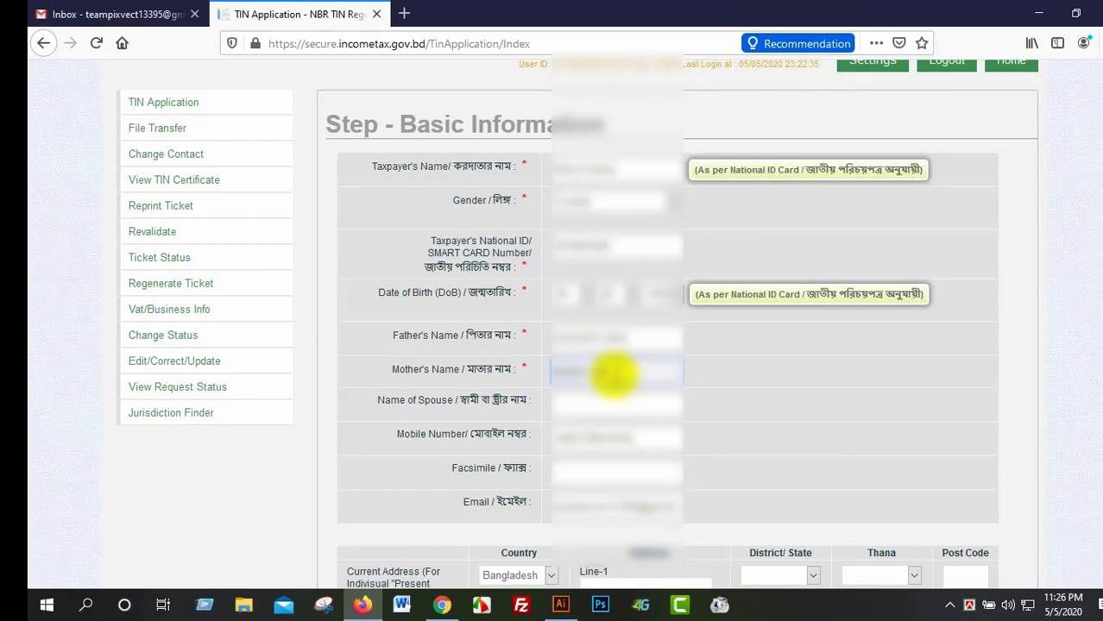
{"action": "type", "text": "h"}
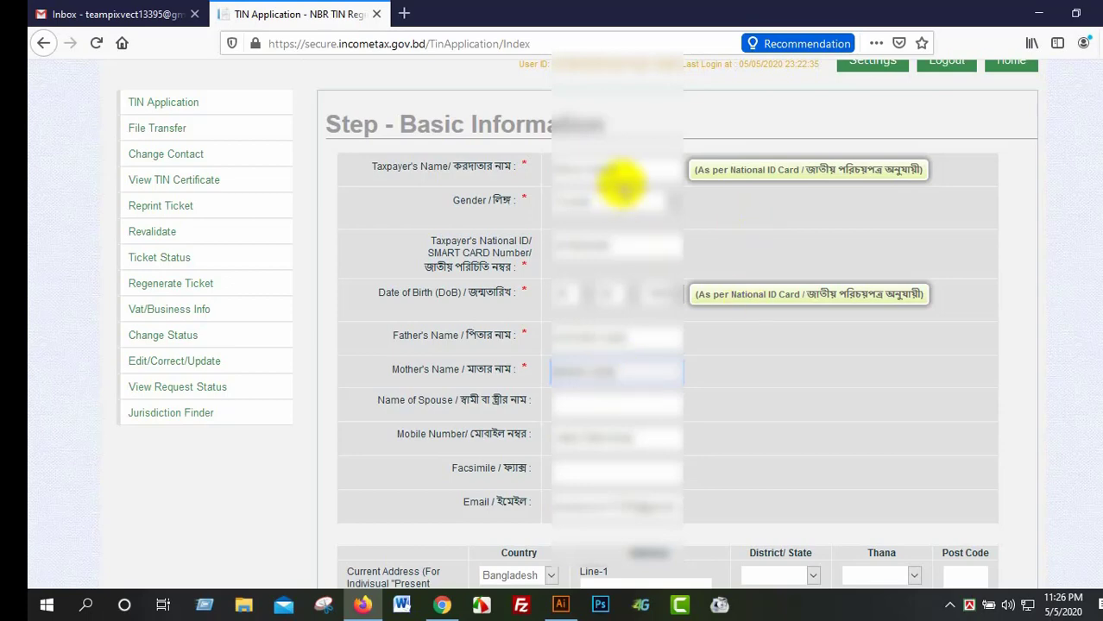
Step: Replace the Taxpayer's Name with the corrected full name
{"action": "left_click", "coordinate": [638, 168]}
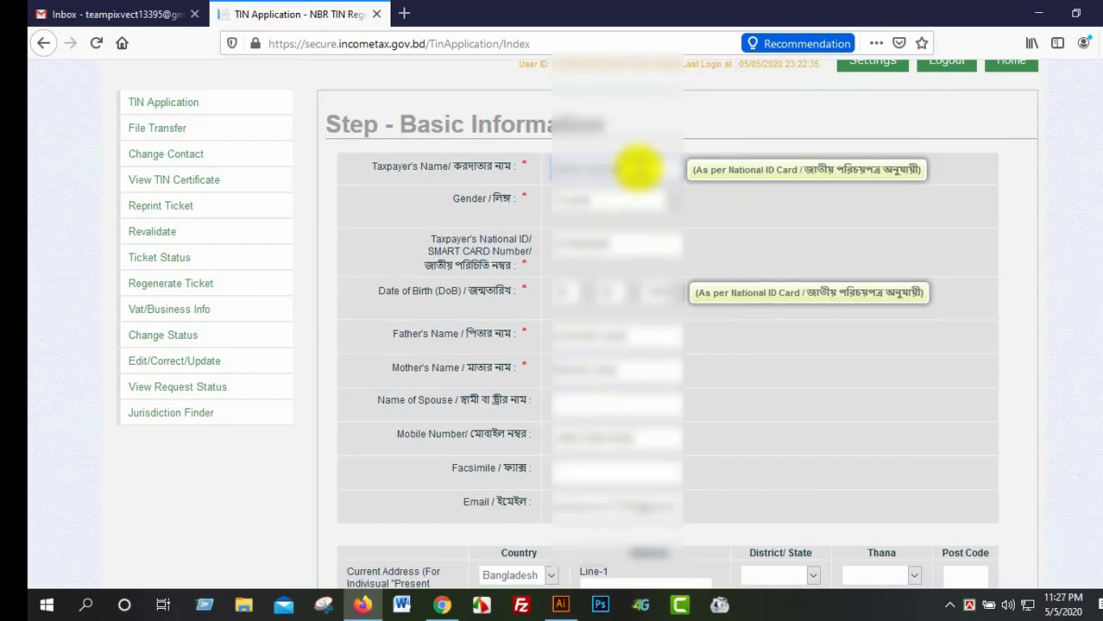
{"action": "left_click_drag", "start_coordinate": [639, 168], "coordinate": [546, 173]}
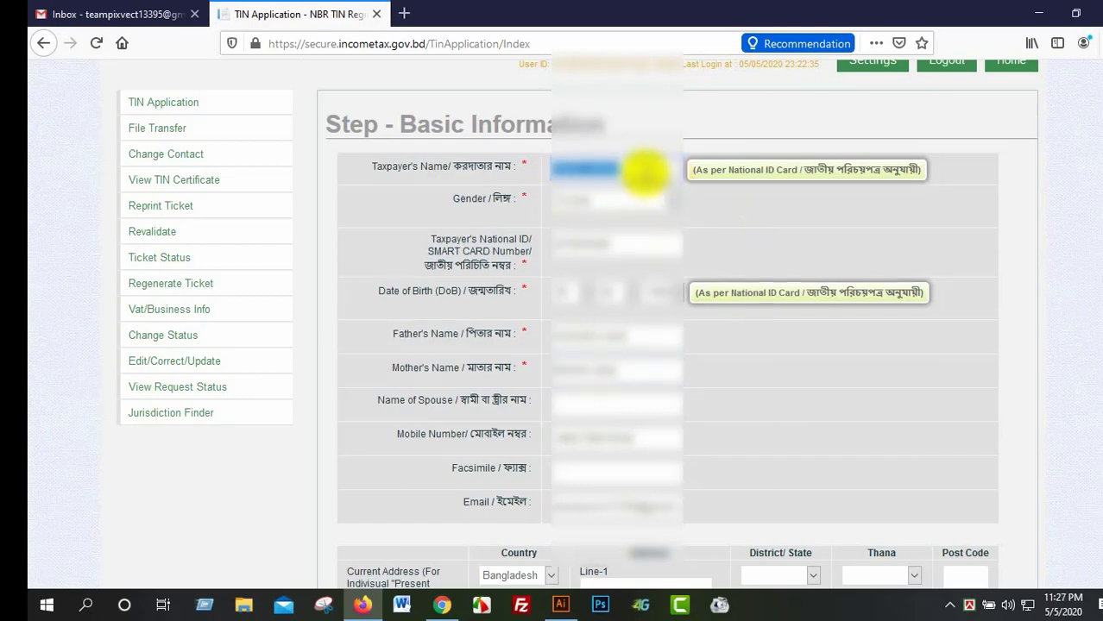
{"action": "key", "text": "BackSpace"}
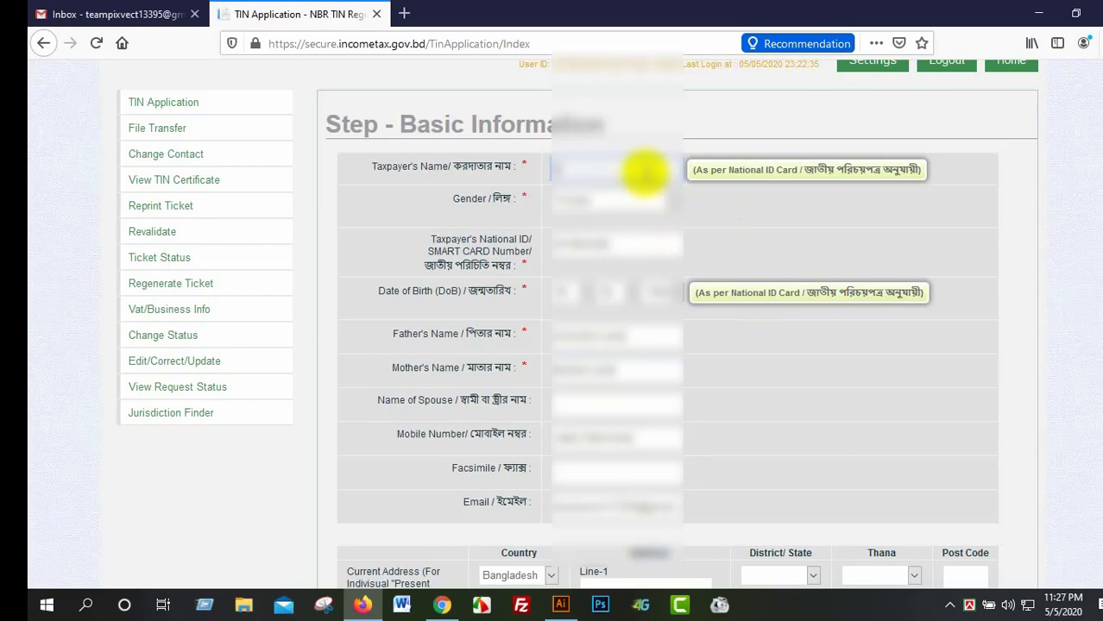
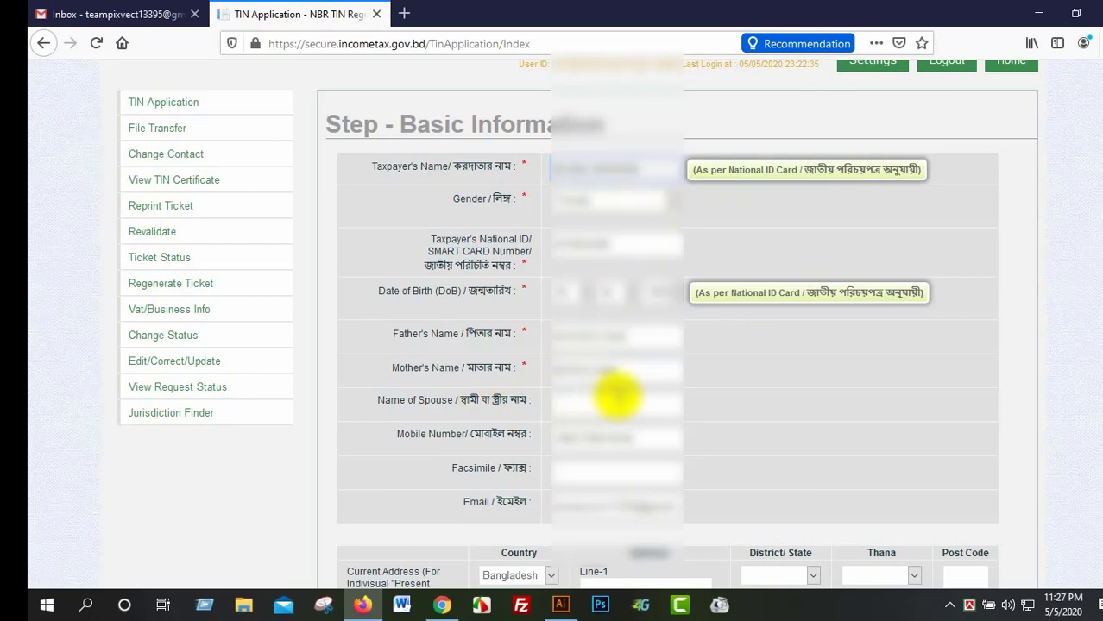
Step: Fill in the spouse's name in the Name of Spouse field
{"action": "scroll", "coordinate": [616, 396], "scroll_direction": "down", "scroll_amount": 2}
{"action": "left_click", "coordinate": [621, 321]}
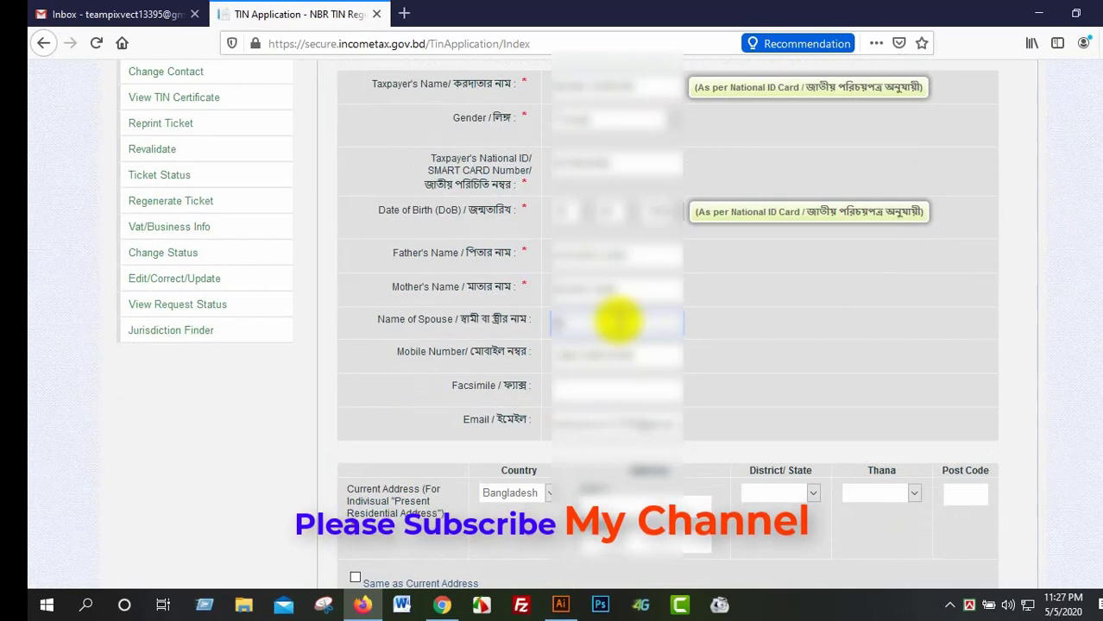
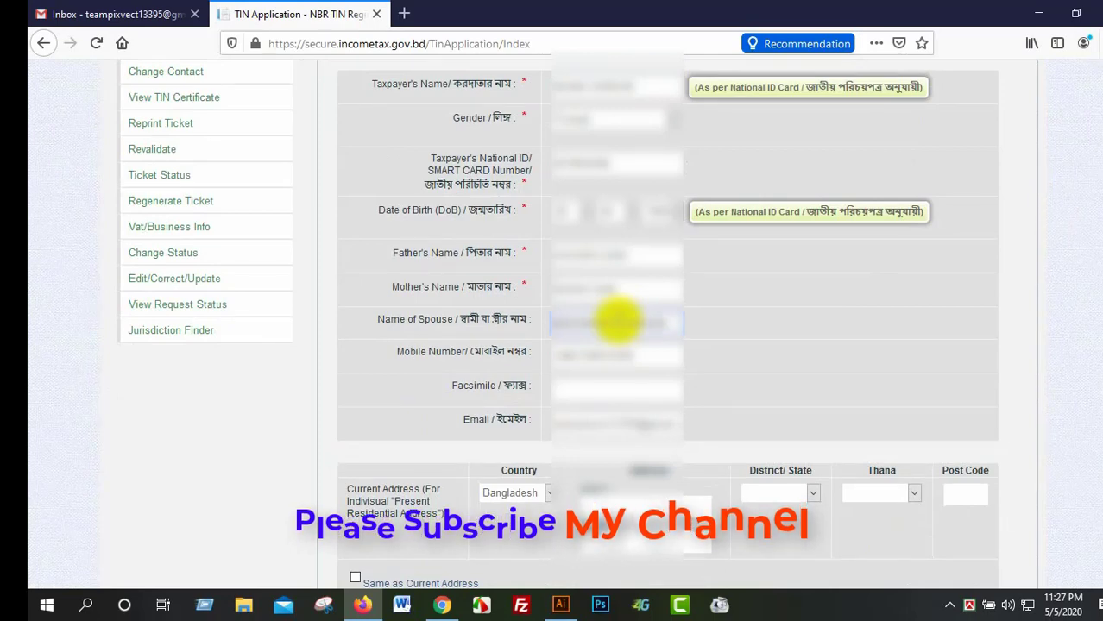
{"action": "scroll", "coordinate": [656, 341], "scroll_direction": "down", "scroll_amount": 2}
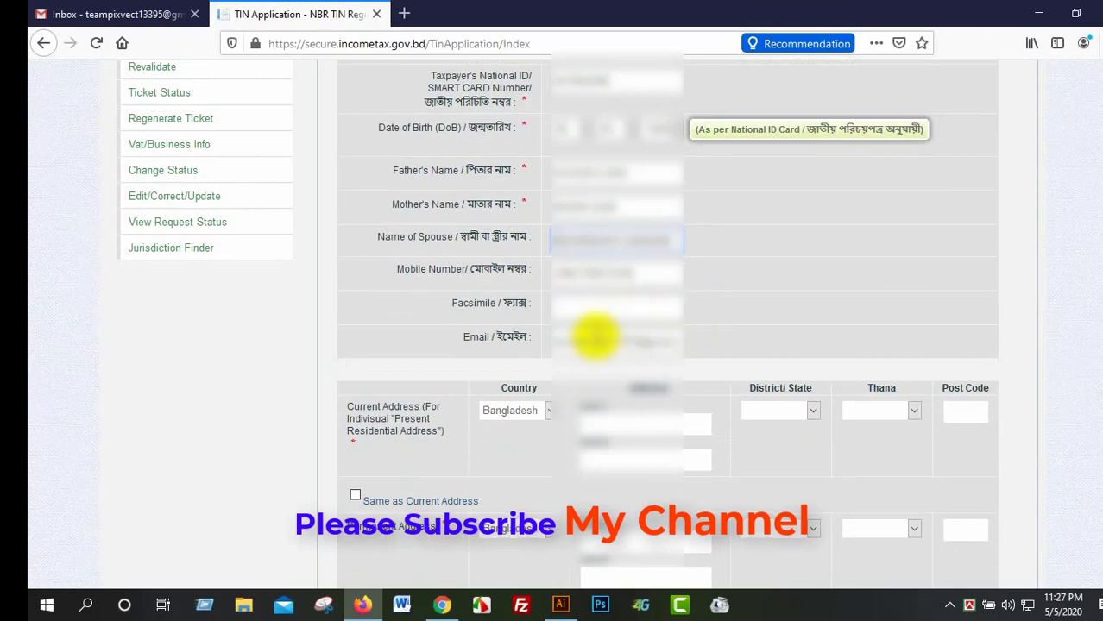
{"action": "scroll", "coordinate": [694, 337], "scroll_direction": "down", "scroll_amount": 2}
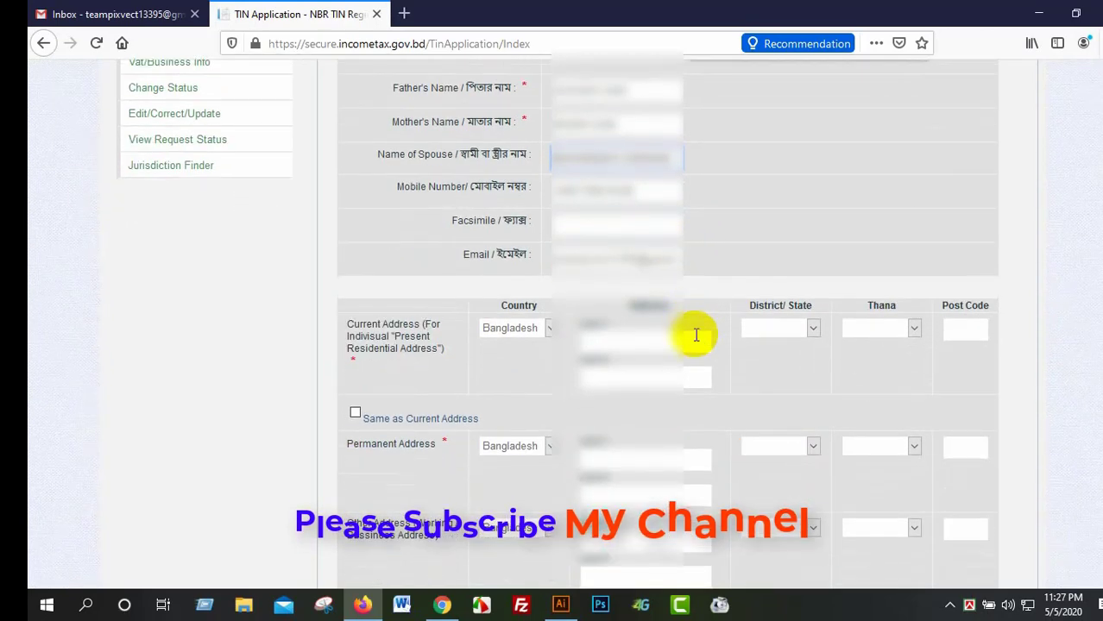
Step: Fill the two Current Address lines with the road number and the area name
{"action": "left_click", "coordinate": [652, 341]}
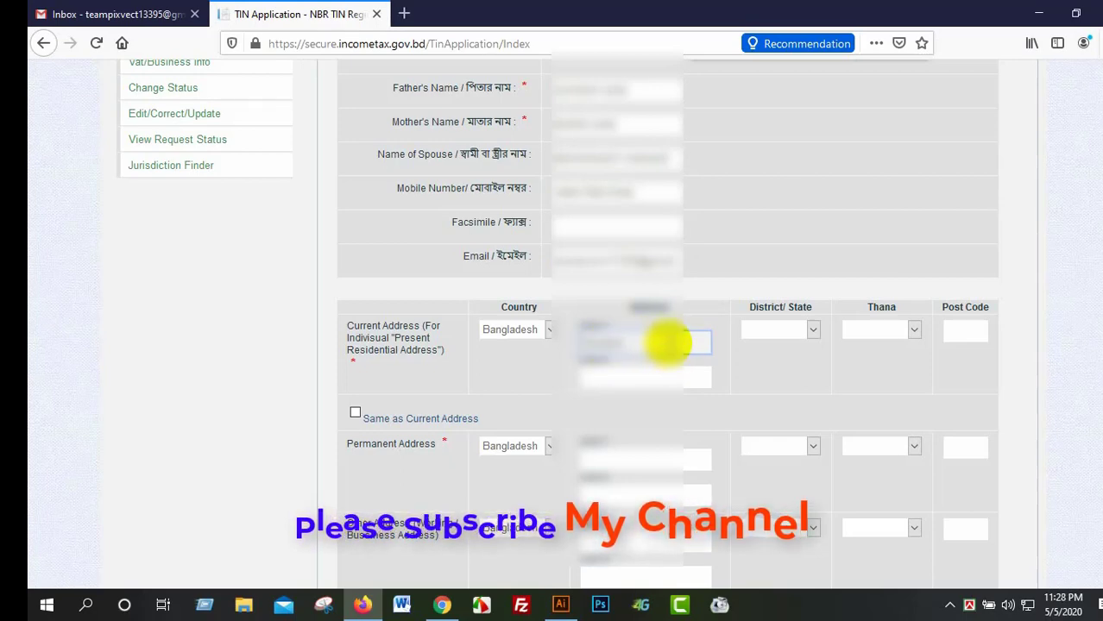
{"action": "left_click", "coordinate": [563, 347]}
{"action": "double_click", "coordinate": [561, 347]}
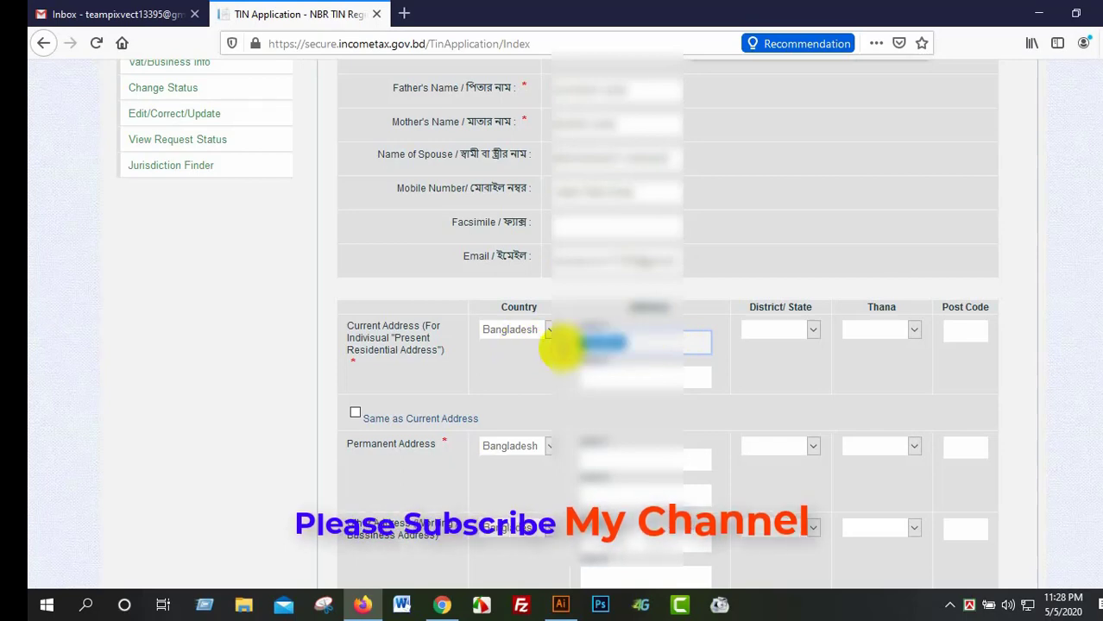
{"action": "left_click", "coordinate": [561, 347]}
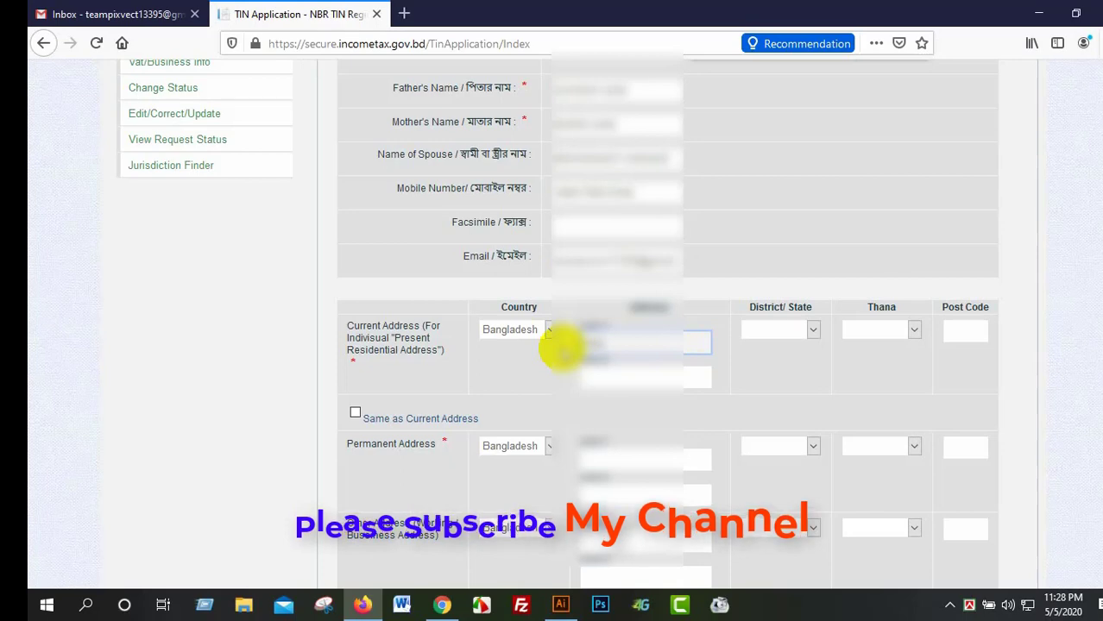
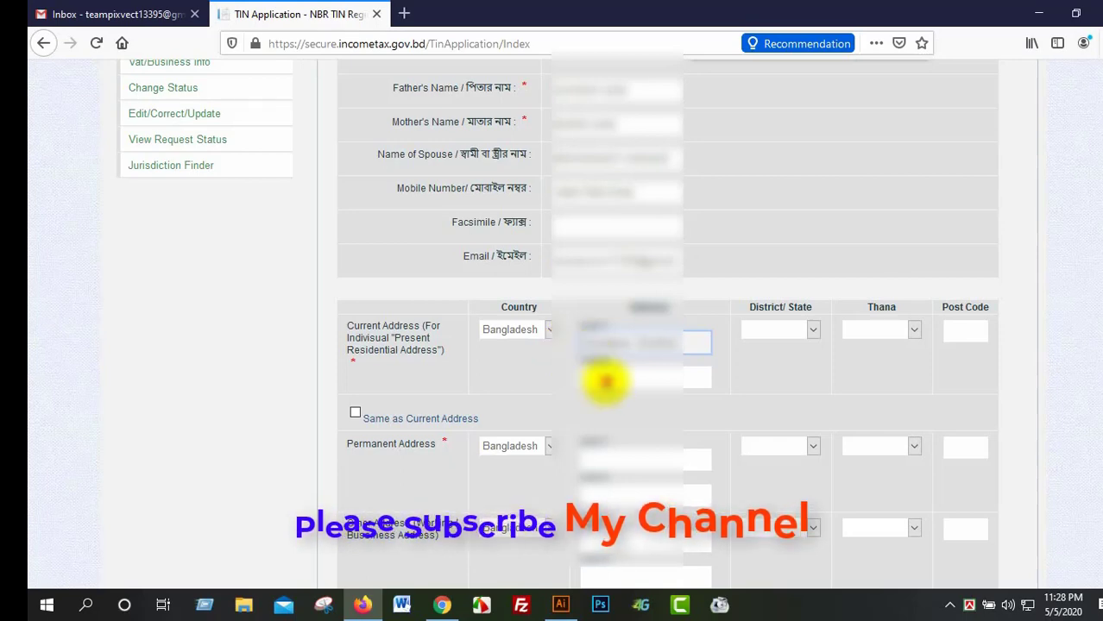
{"action": "left_click", "coordinate": [604, 379]}
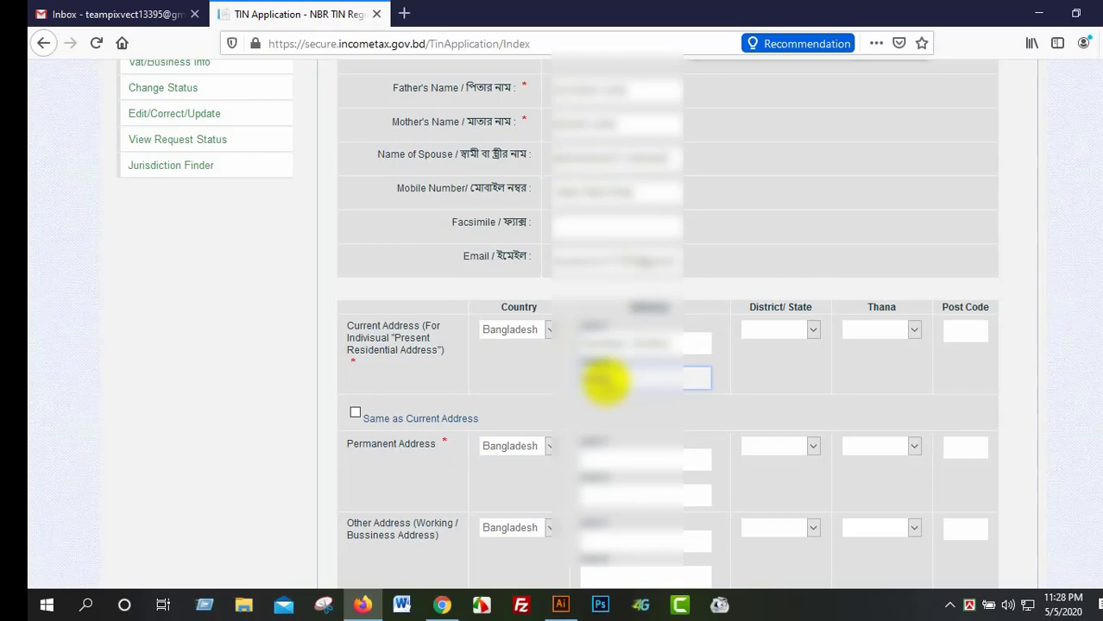
Step: Set the current address district to Satkhira and thana to Satkhira Sadar
{"action": "left_click", "coordinate": [791, 333]}
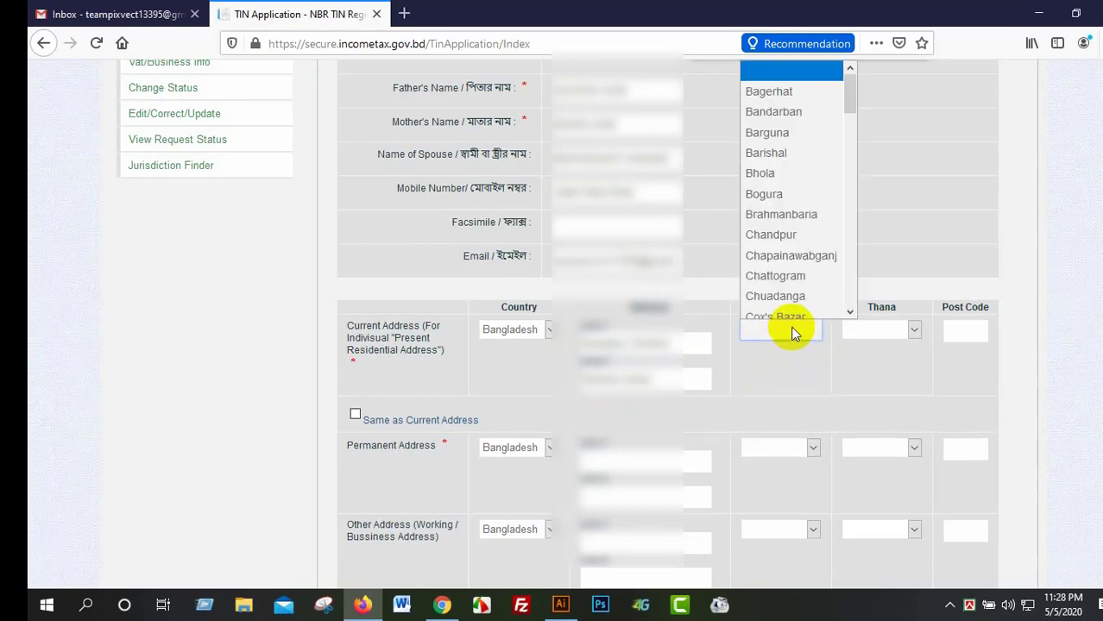
{"action": "scroll", "coordinate": [805, 262], "scroll_direction": "down", "scroll_amount": 5}
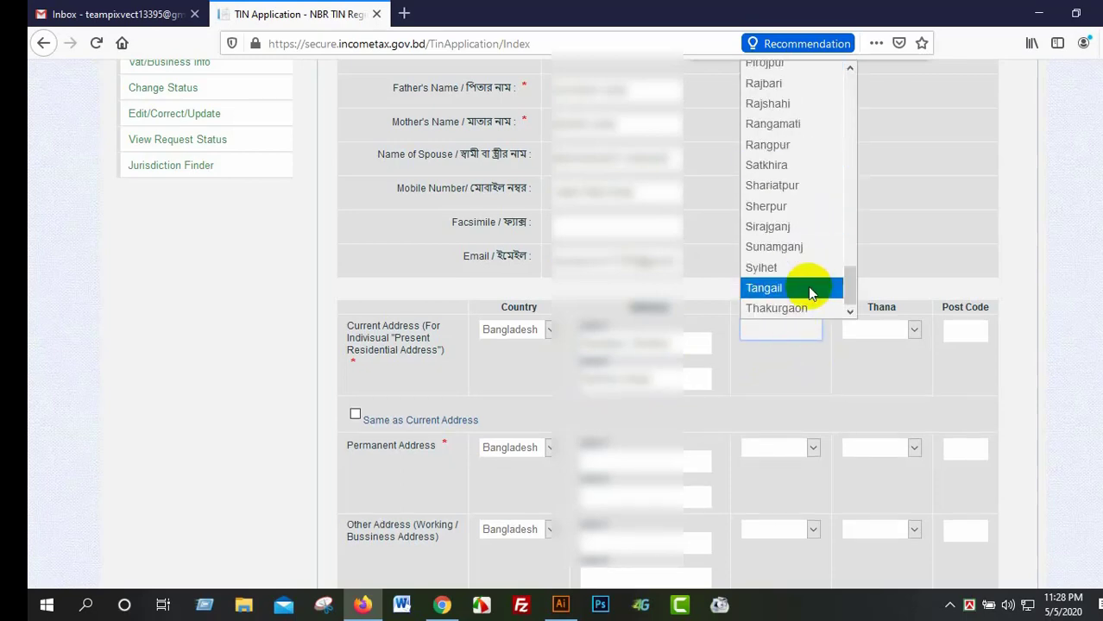
{"action": "left_click", "coordinate": [764, 166]}
{"action": "left_click", "coordinate": [913, 329]}
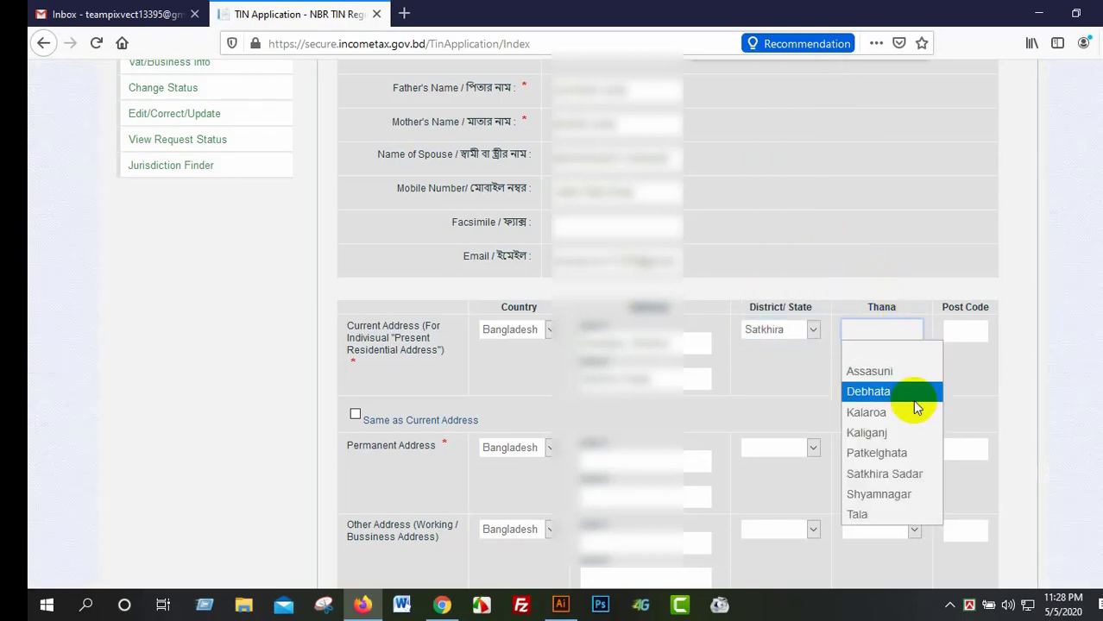
{"action": "left_click", "coordinate": [892, 476]}
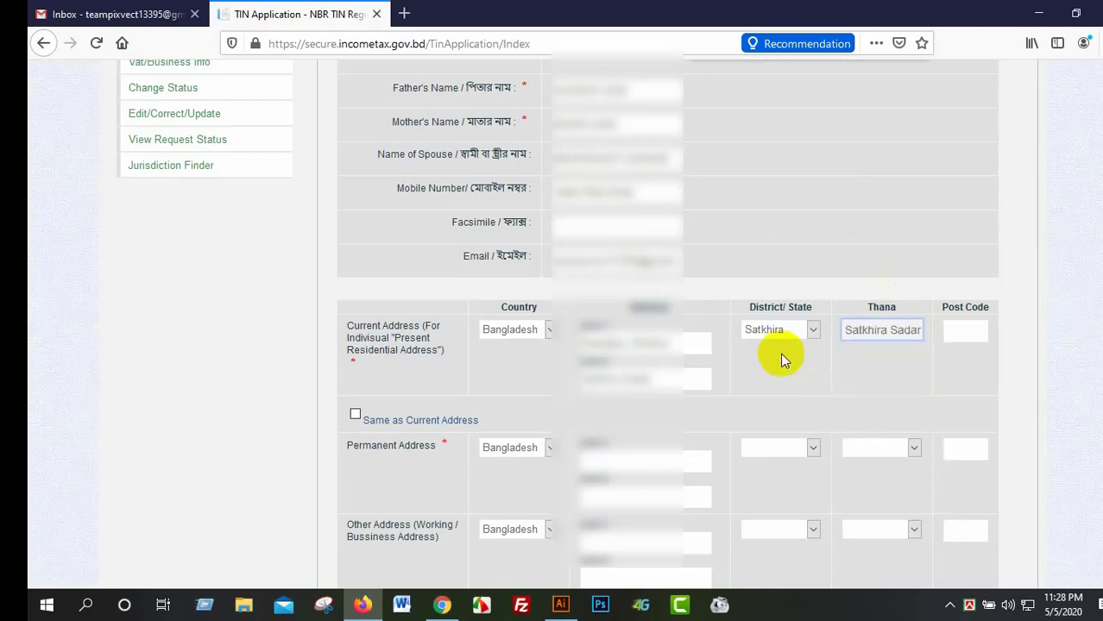
{"action": "scroll", "coordinate": [685, 278], "scroll_direction": "up", "scroll_amount": 5}
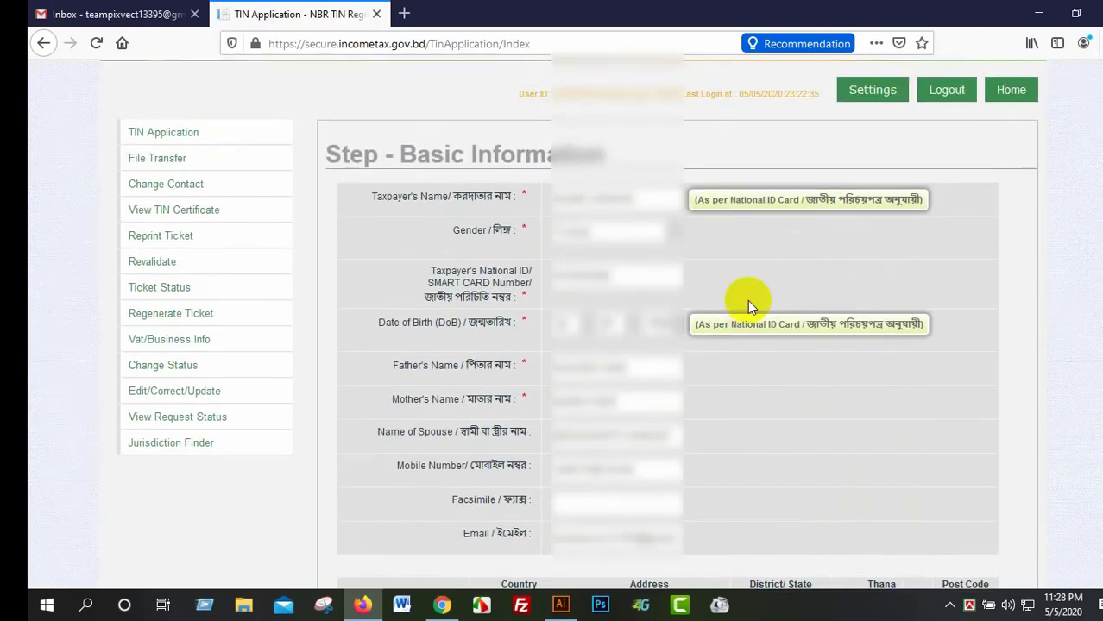
{"action": "scroll", "coordinate": [777, 302], "scroll_direction": "up", "scroll_amount": 1}
{"action": "scroll", "coordinate": [838, 319], "scroll_direction": "down", "scroll_amount": 3}
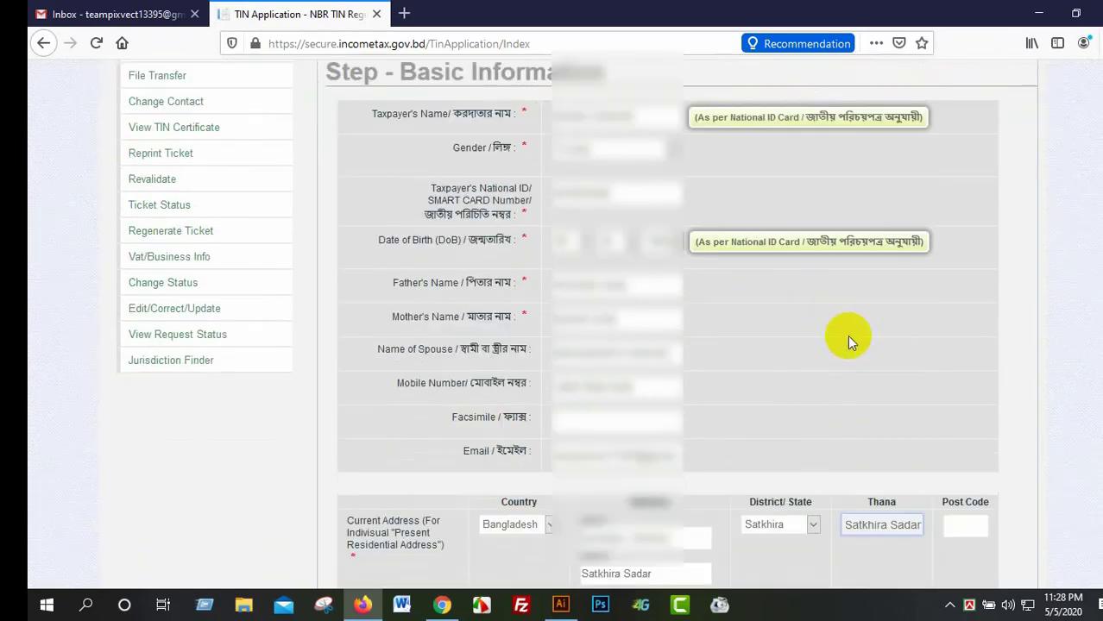
{"action": "scroll", "coordinate": [846, 335], "scroll_direction": "down", "scroll_amount": 3}
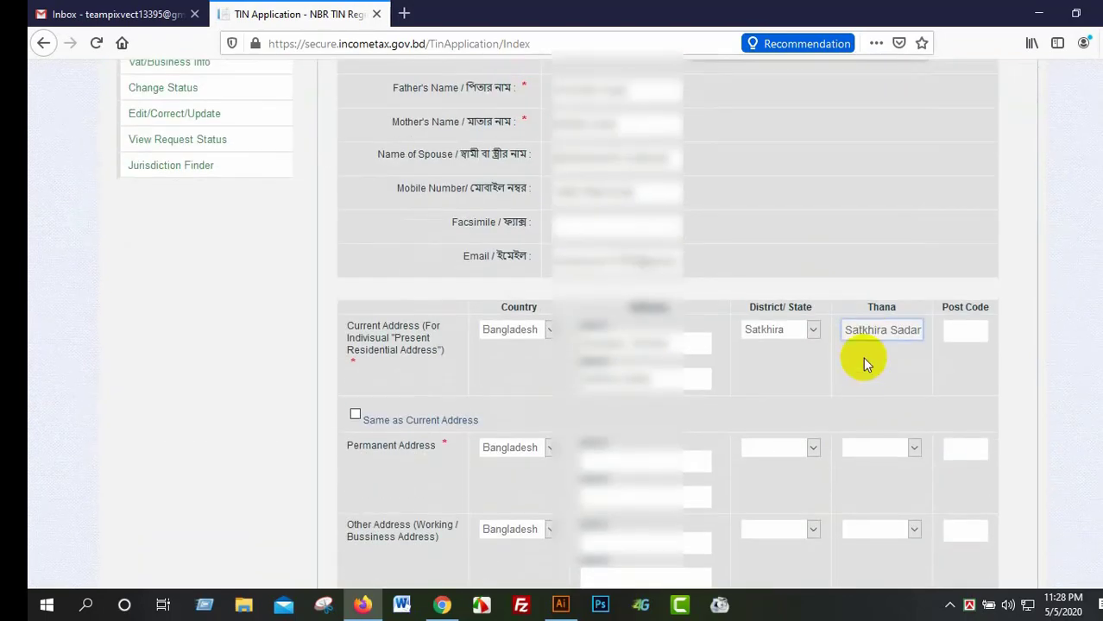
Step: Enter post code 9400 and mark the permanent address same as current
{"action": "left_click", "coordinate": [974, 329]}
{"action": "type", "text": "9400"}
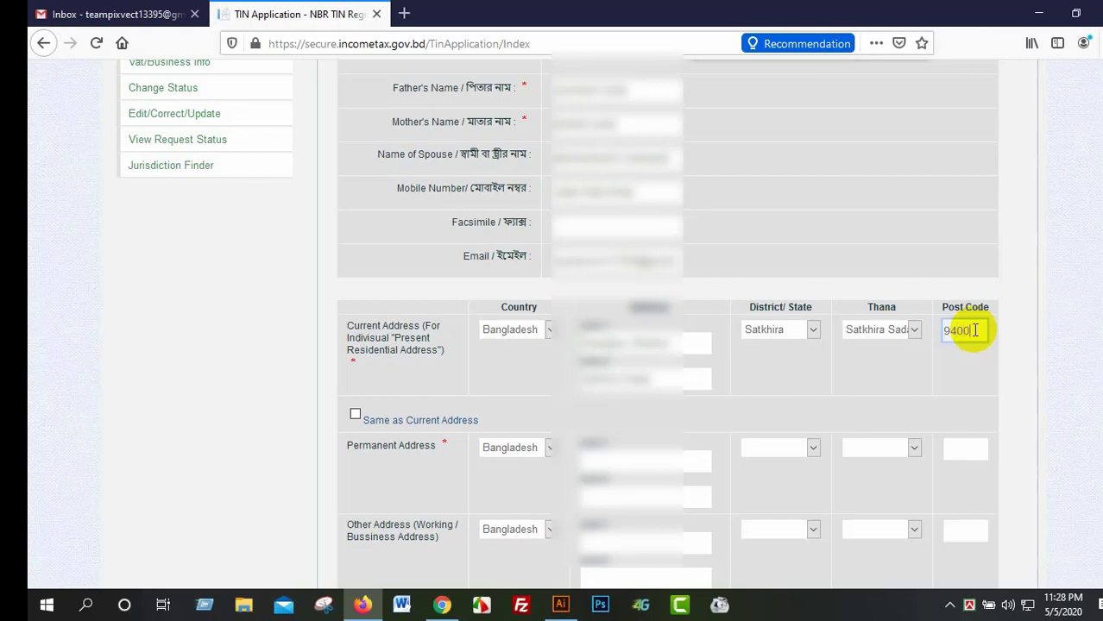
{"action": "scroll", "coordinate": [820, 389], "scroll_direction": "down", "scroll_amount": 3}
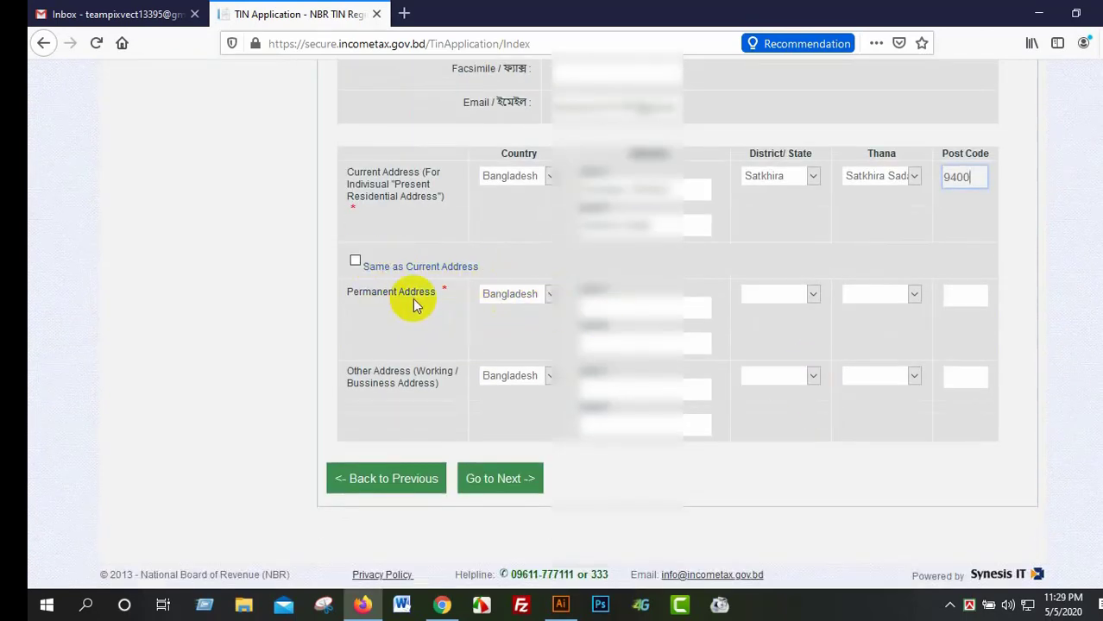
{"action": "left_click", "coordinate": [355, 261]}
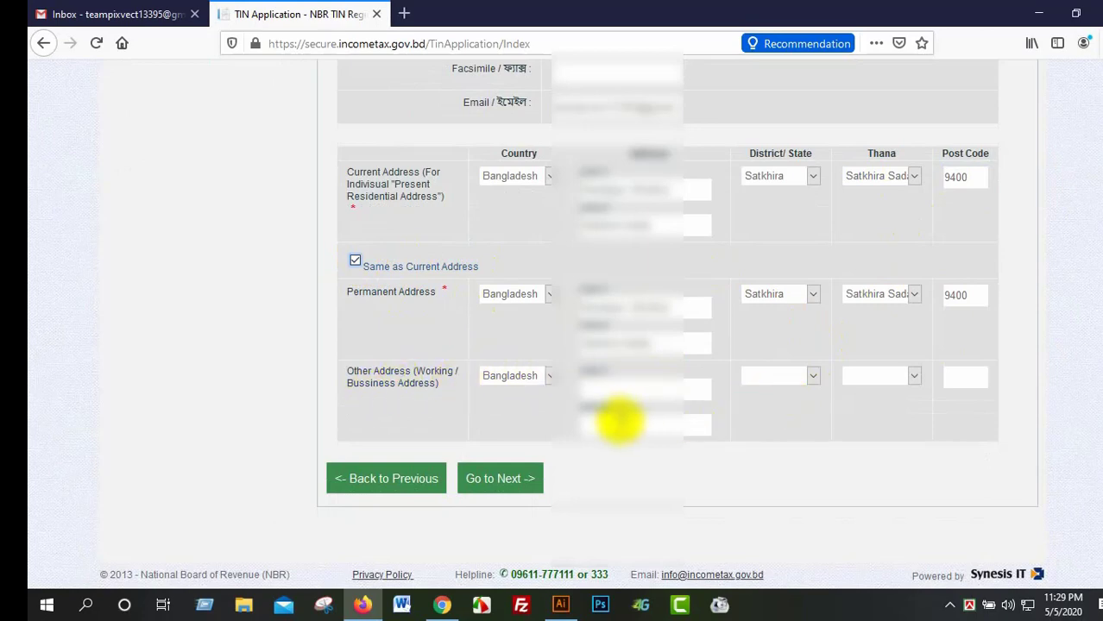
Step: Move to the Final Preview, accept the declaration and submit the TIN application
{"action": "left_click", "coordinate": [516, 483]}
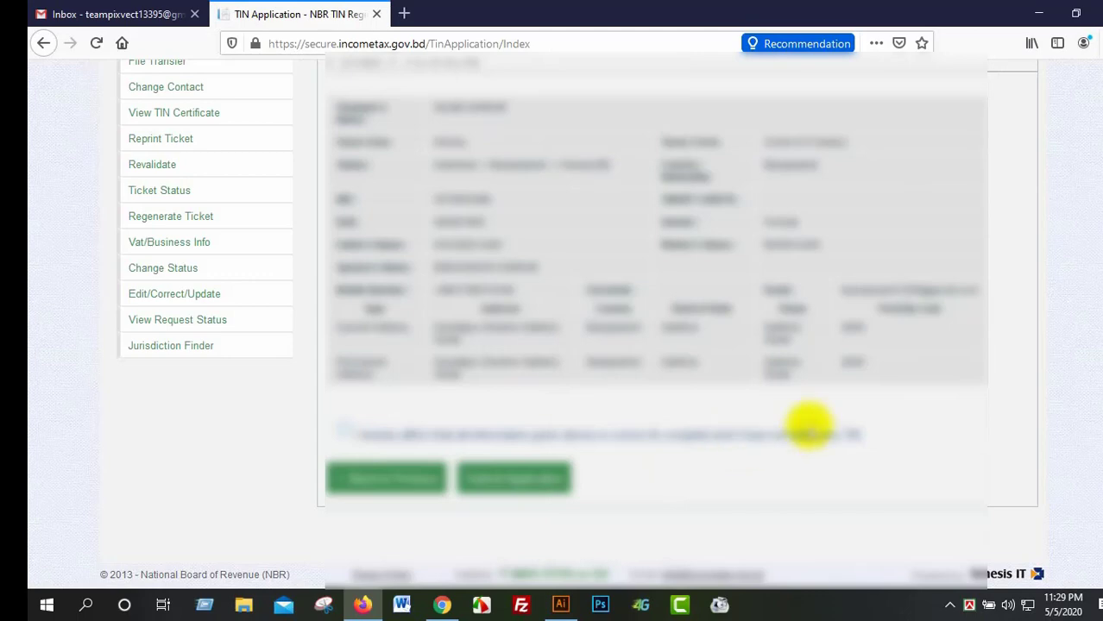
{"action": "scroll", "coordinate": [669, 425], "scroll_direction": "up", "scroll_amount": 3}
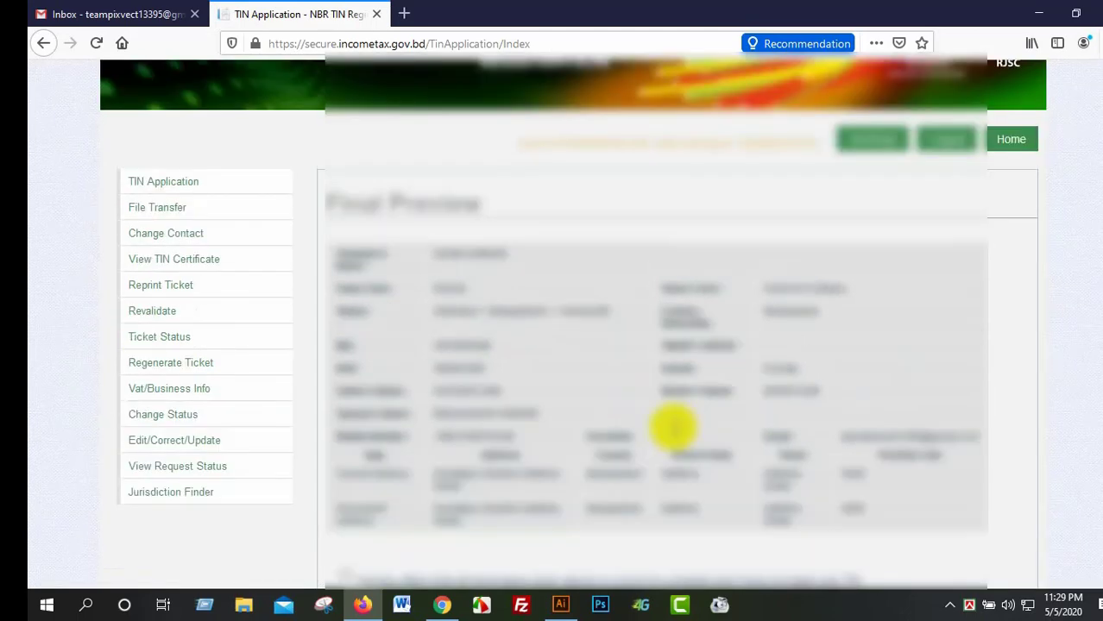
{"action": "scroll", "coordinate": [673, 426], "scroll_direction": "down", "scroll_amount": 3}
{"action": "scroll", "coordinate": [682, 427], "scroll_direction": "up", "scroll_amount": 3}
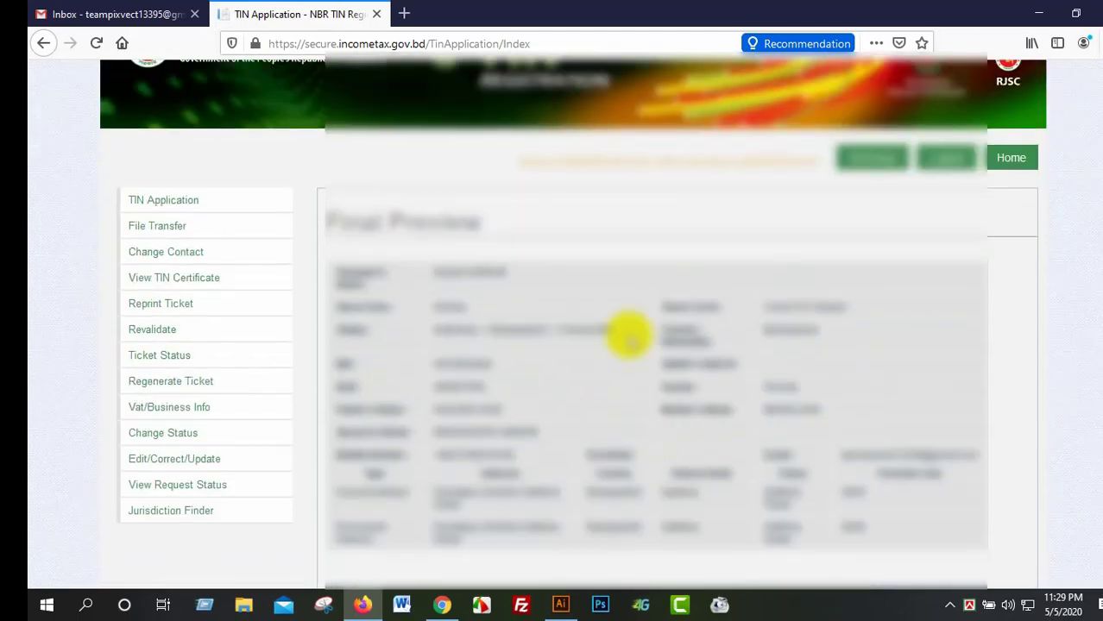
{"action": "scroll", "coordinate": [604, 388], "scroll_direction": "down", "scroll_amount": 3}
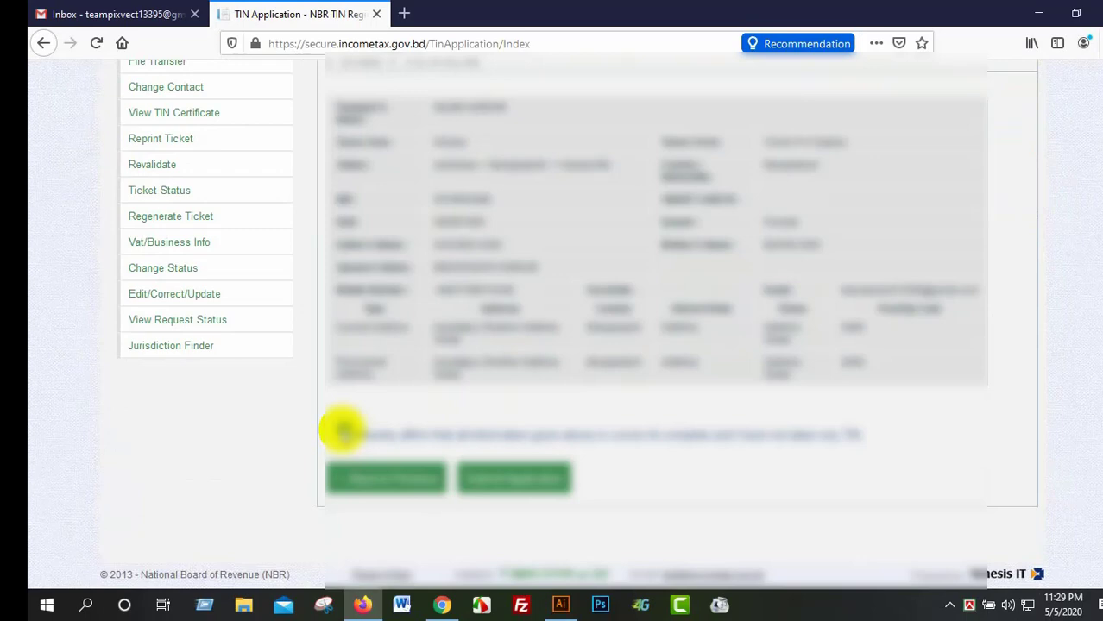
{"action": "left_click", "coordinate": [344, 429]}
{"action": "left_click", "coordinate": [516, 479]}
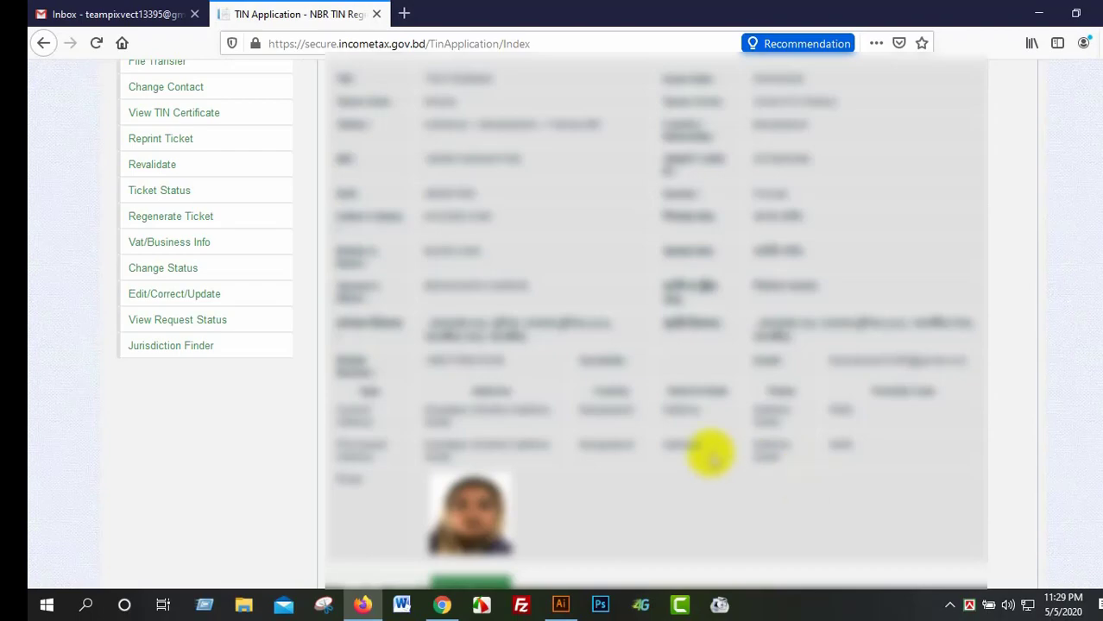
Step: Scroll through the completed TIN record to review the taxpayer's details
{"action": "scroll", "coordinate": [706, 457], "scroll_direction": "down", "scroll_amount": 1}
{"action": "scroll", "coordinate": [751, 461], "scroll_direction": "down", "scroll_amount": 1}
{"action": "scroll", "coordinate": [794, 463], "scroll_direction": "up", "scroll_amount": 2}
{"action": "scroll", "coordinate": [795, 462], "scroll_direction": "up", "scroll_amount": 2}
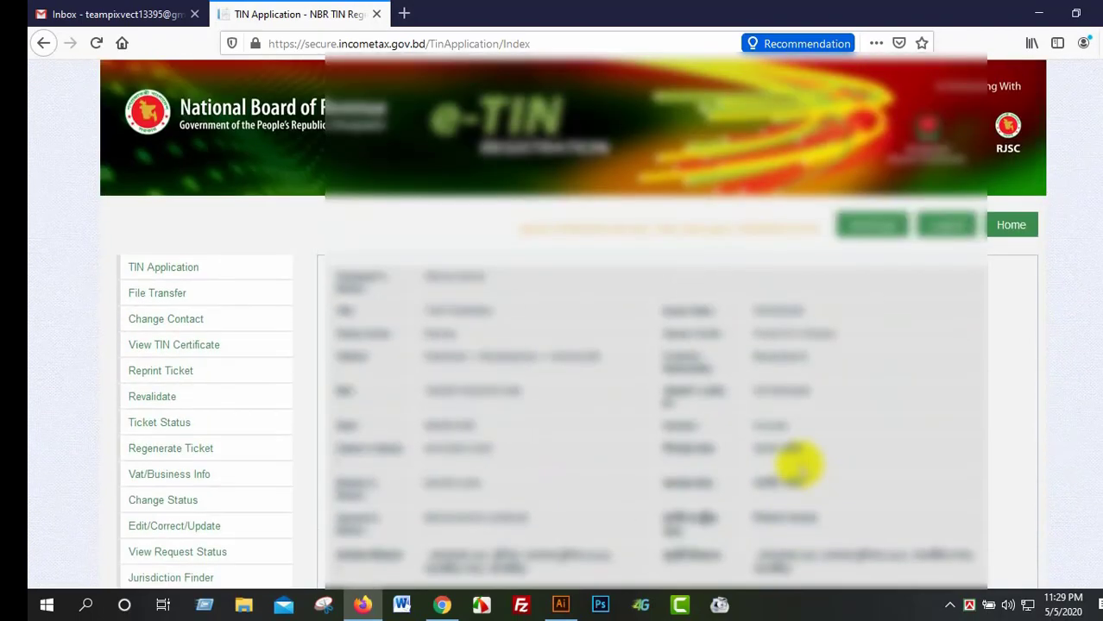
{"action": "scroll", "coordinate": [799, 465], "scroll_direction": "down", "scroll_amount": 4}
{"action": "scroll", "coordinate": [799, 465], "scroll_direction": "down", "scroll_amount": 1}
{"action": "scroll", "coordinate": [774, 399], "scroll_direction": "up", "scroll_amount": 2}
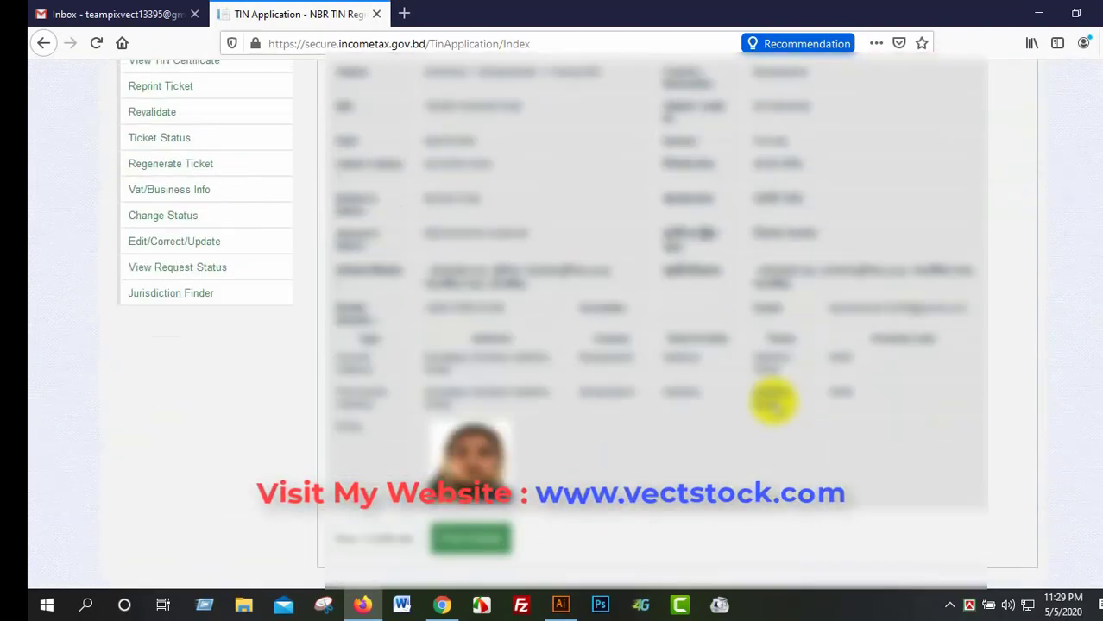
{"action": "scroll", "coordinate": [775, 402], "scroll_direction": "up", "scroll_amount": 5}
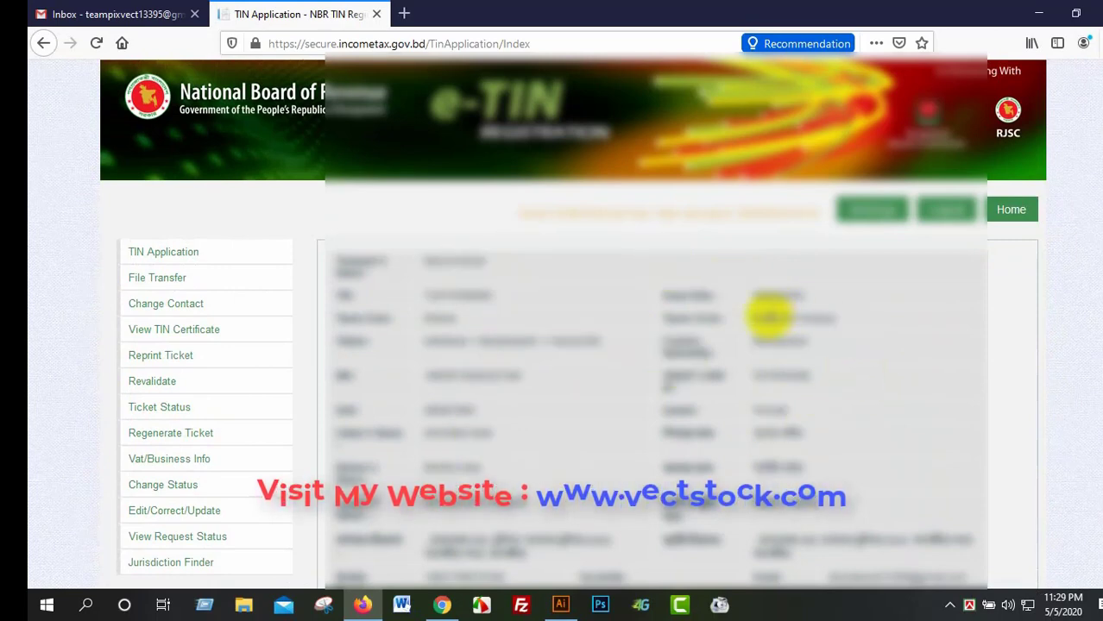
{"action": "scroll", "coordinate": [863, 337], "scroll_direction": "down", "scroll_amount": 3}
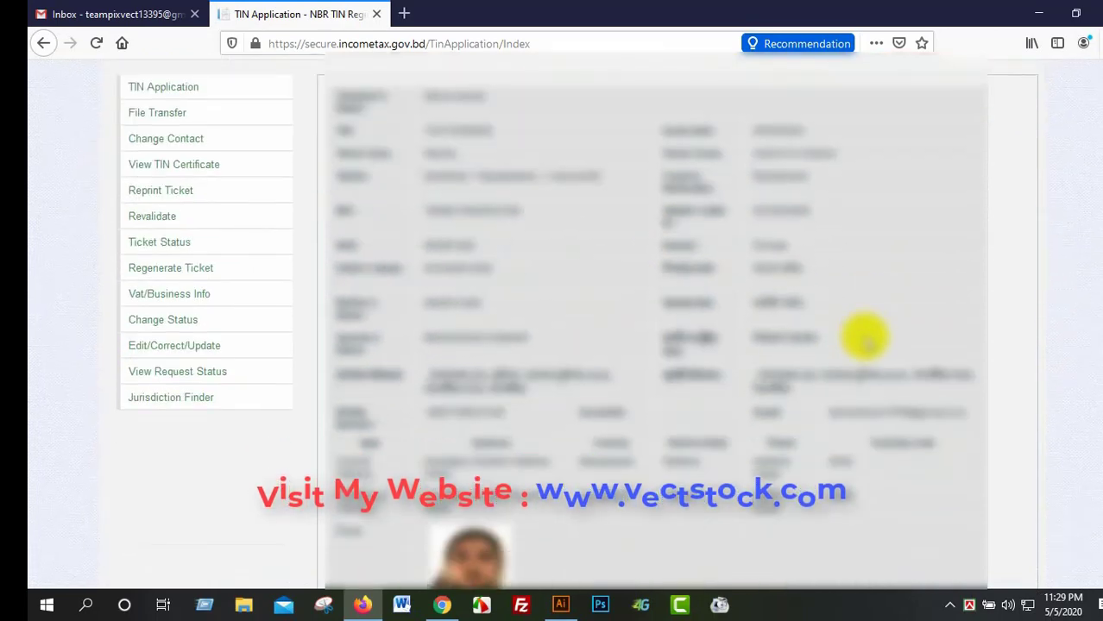
{"action": "scroll", "coordinate": [500, 203], "scroll_direction": "up", "scroll_amount": 2}
Step: Select the TIN number in the details and scroll down to the page bottom
{"action": "left_click_drag", "start_coordinate": [497, 212], "coordinate": [424, 212]}
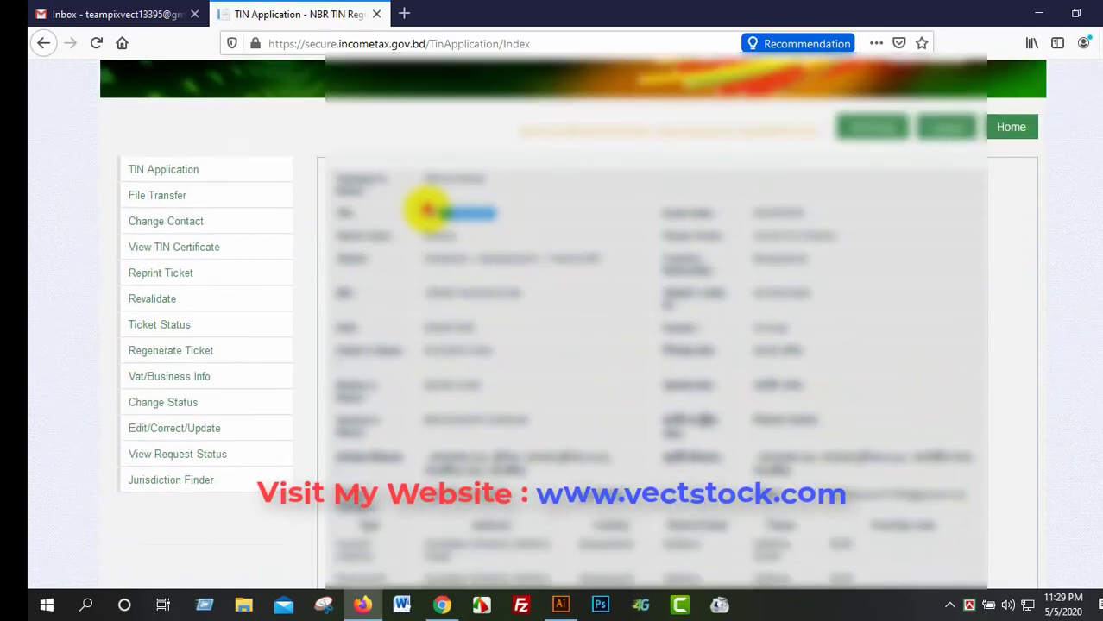
{"action": "left_click_drag", "start_coordinate": [521, 209], "coordinate": [436, 212]}
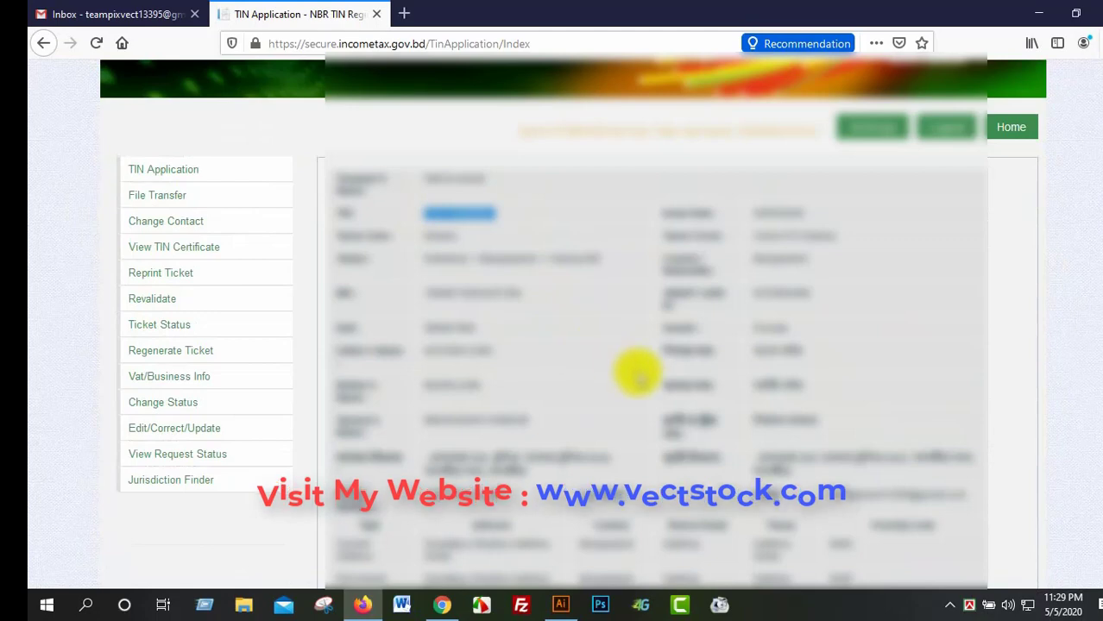
{"action": "scroll", "coordinate": [655, 381], "scroll_direction": "down", "scroll_amount": 3}
{"action": "scroll", "coordinate": [681, 388], "scroll_direction": "down", "scroll_amount": 2}
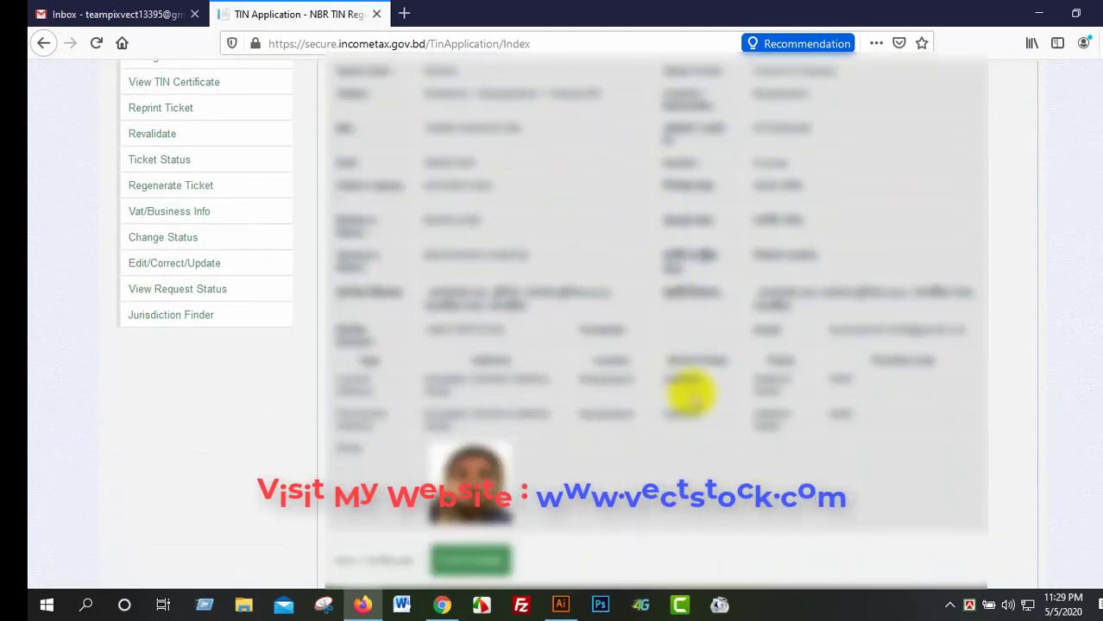
{"action": "scroll", "coordinate": [717, 397], "scroll_direction": "down", "scroll_amount": 2}
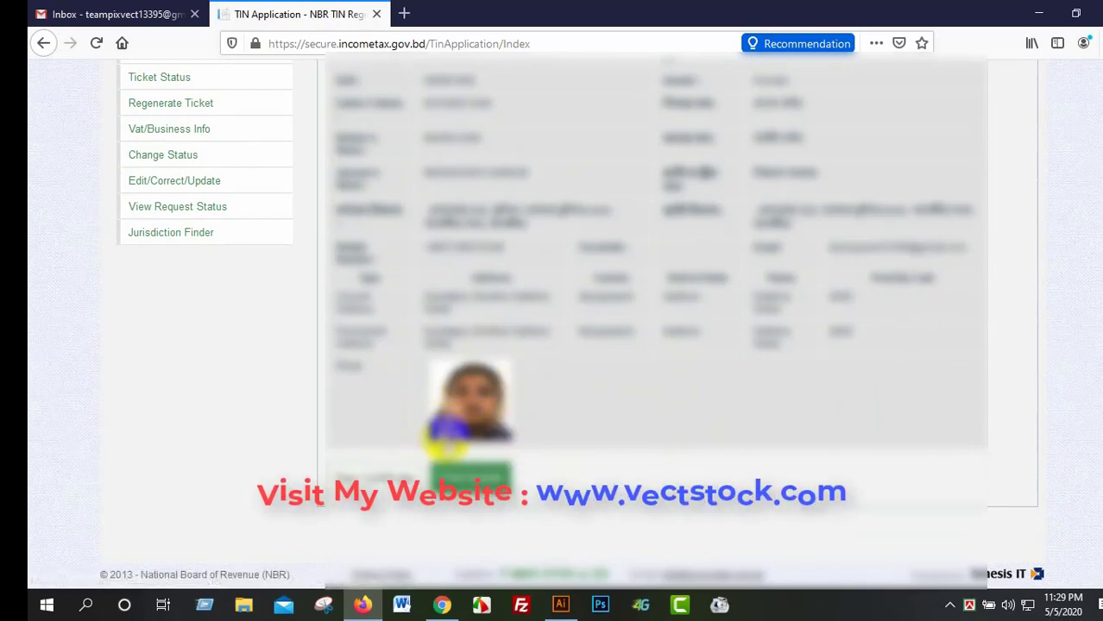
Step: Open the e-TIN certificate and scroll through it to review its contents
{"action": "left_click", "coordinate": [376, 474]}
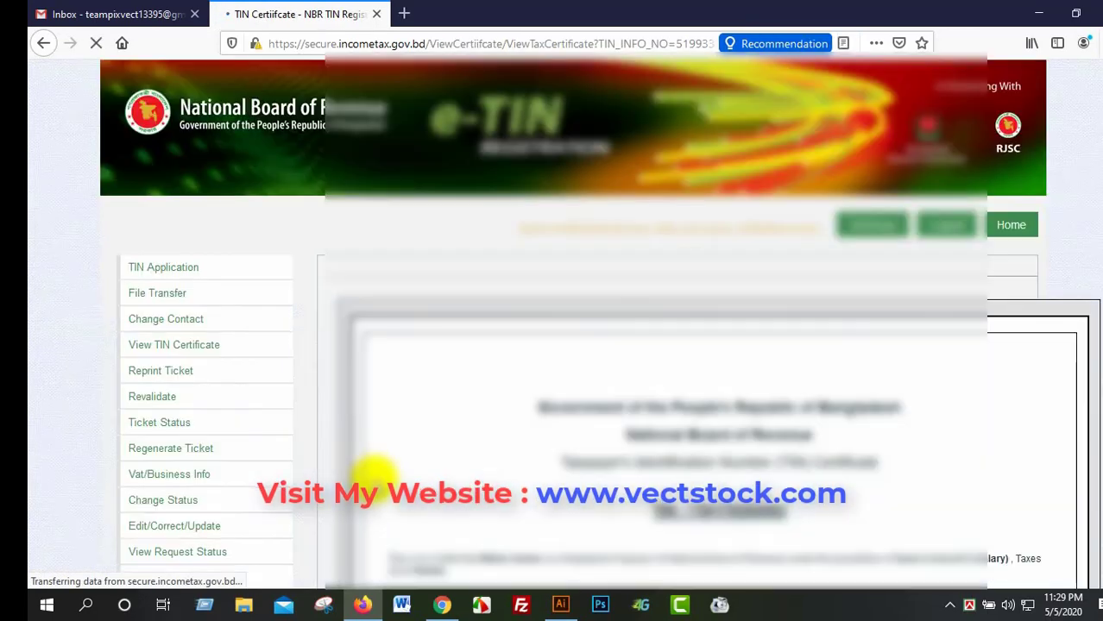
{"action": "scroll", "coordinate": [922, 473], "scroll_direction": "down", "scroll_amount": 1}
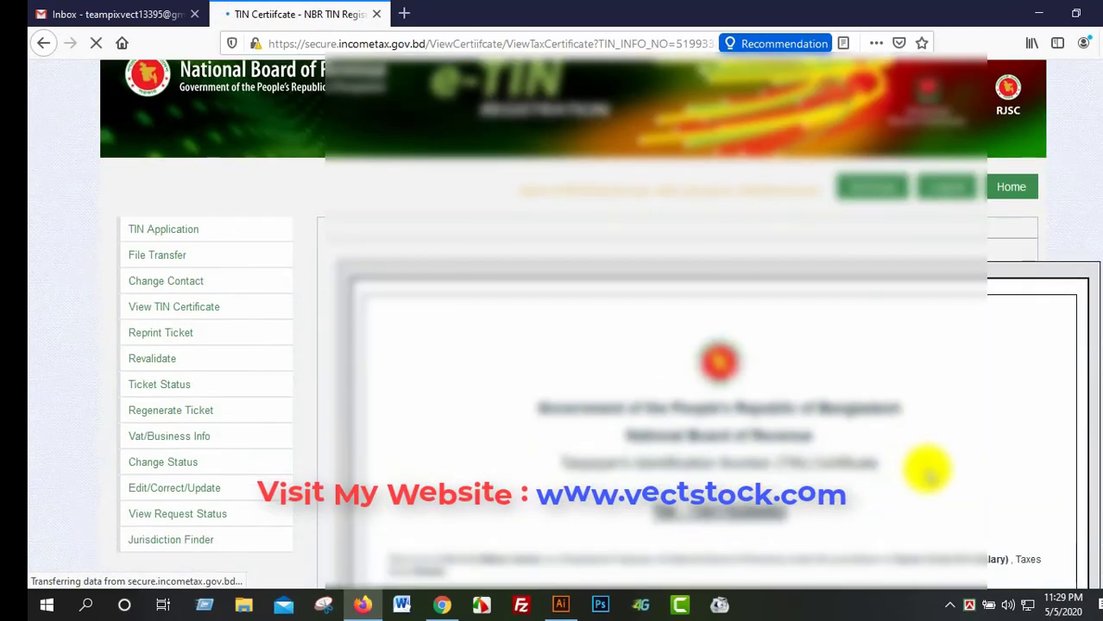
{"action": "scroll", "coordinate": [922, 473], "scroll_direction": "down", "scroll_amount": 2}
{"action": "scroll", "coordinate": [920, 473], "scroll_direction": "down", "scroll_amount": 2}
{"action": "scroll", "coordinate": [917, 473], "scroll_direction": "down", "scroll_amount": 1}
{"action": "scroll", "coordinate": [922, 470], "scroll_direction": "down", "scroll_amount": 5}
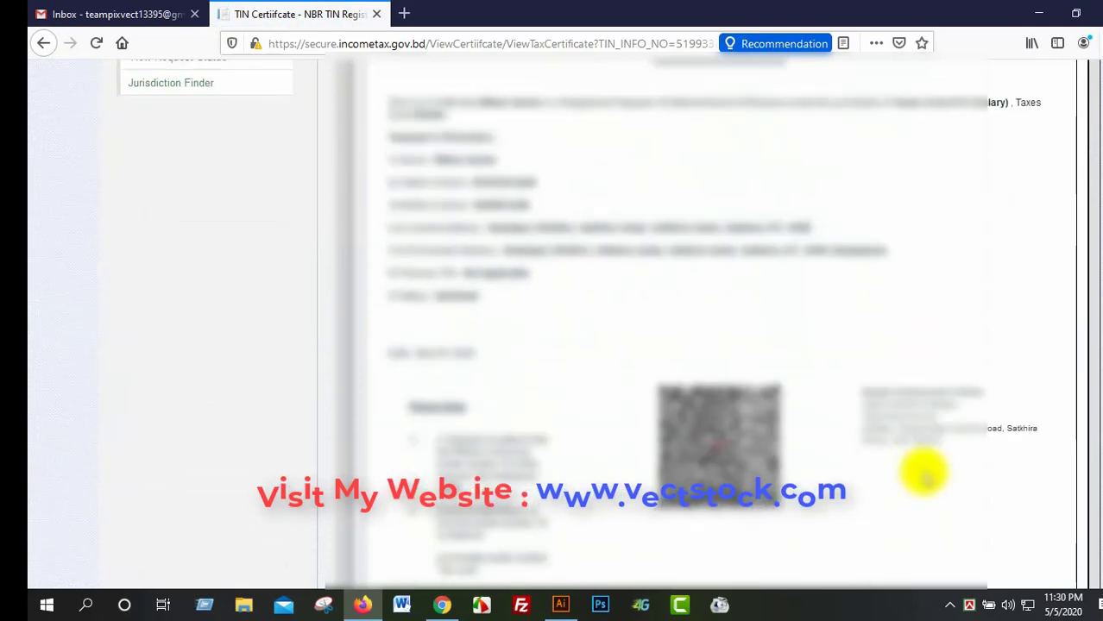
{"action": "scroll", "coordinate": [807, 432], "scroll_direction": "up", "scroll_amount": 1}
{"action": "scroll", "coordinate": [440, 298], "scroll_direction": "up", "scroll_amount": 3}
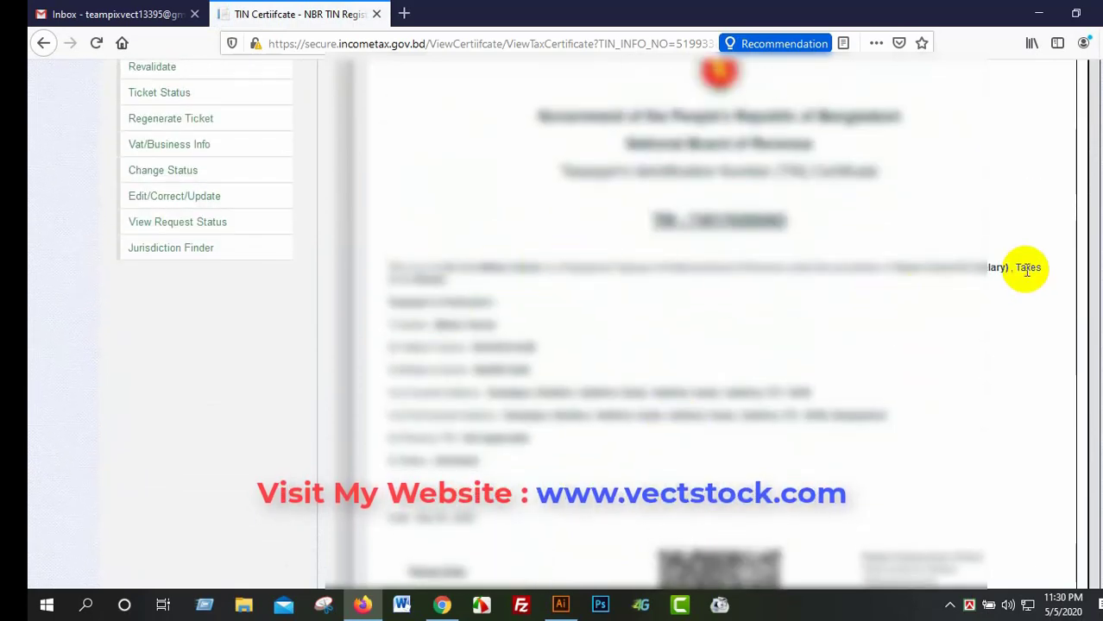
Step: Save the TIN certificate as a PDF file named after its TIN number
{"action": "scroll", "coordinate": [793, 358], "scroll_direction": "down", "scroll_amount": 3}
{"action": "scroll", "coordinate": [792, 358], "scroll_direction": "down", "scroll_amount": 4}
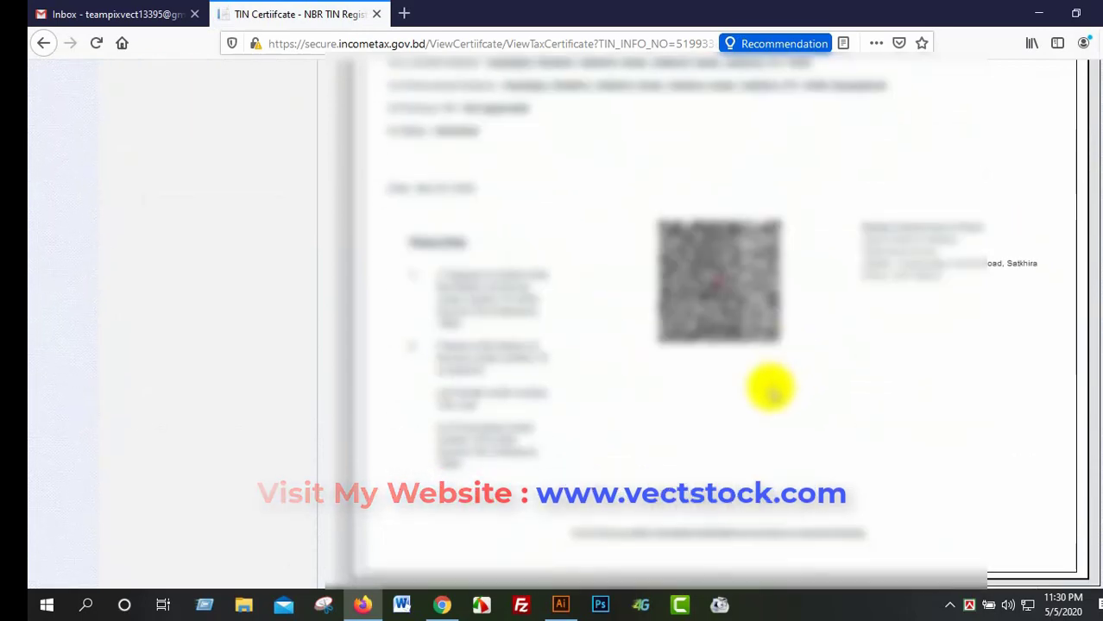
{"action": "scroll", "coordinate": [769, 385], "scroll_direction": "down", "scroll_amount": 3}
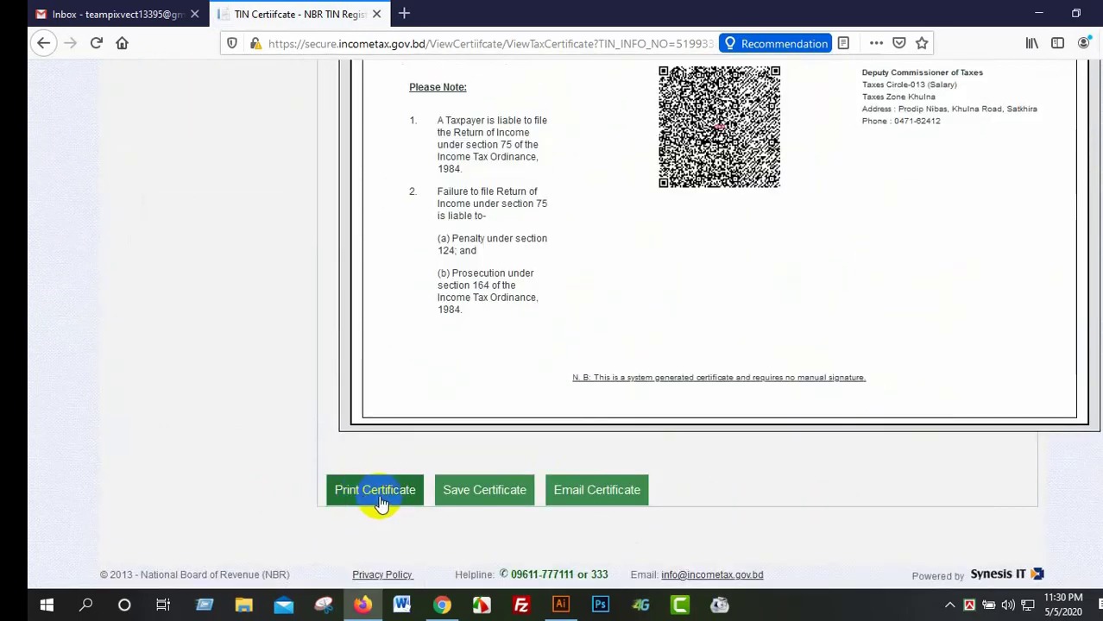
{"action": "left_click", "coordinate": [483, 492]}
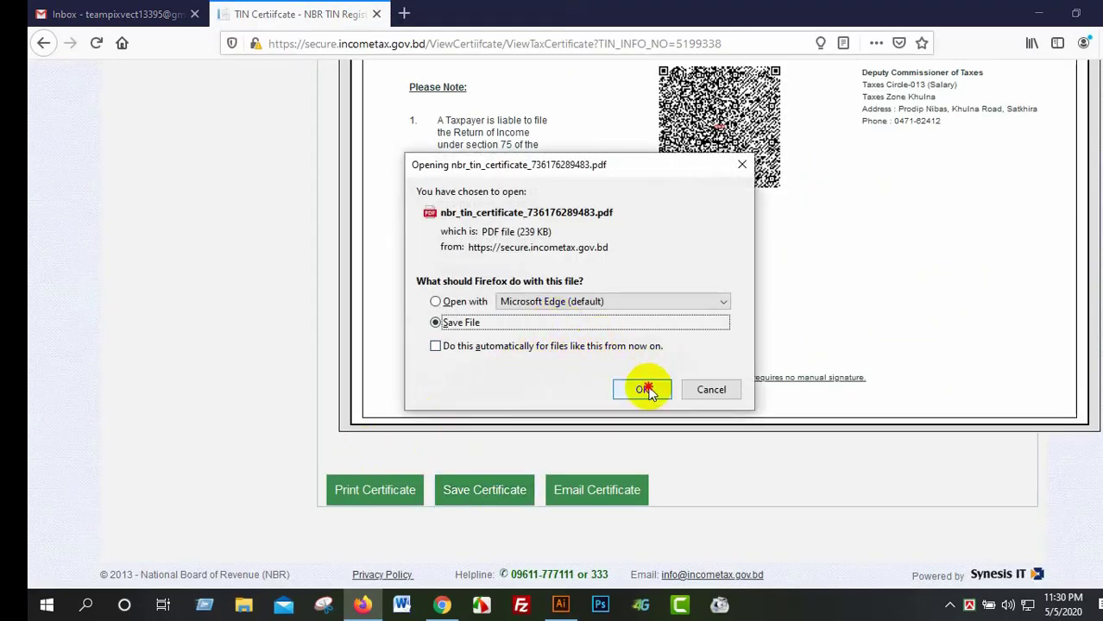
{"action": "left_click", "coordinate": [647, 390]}
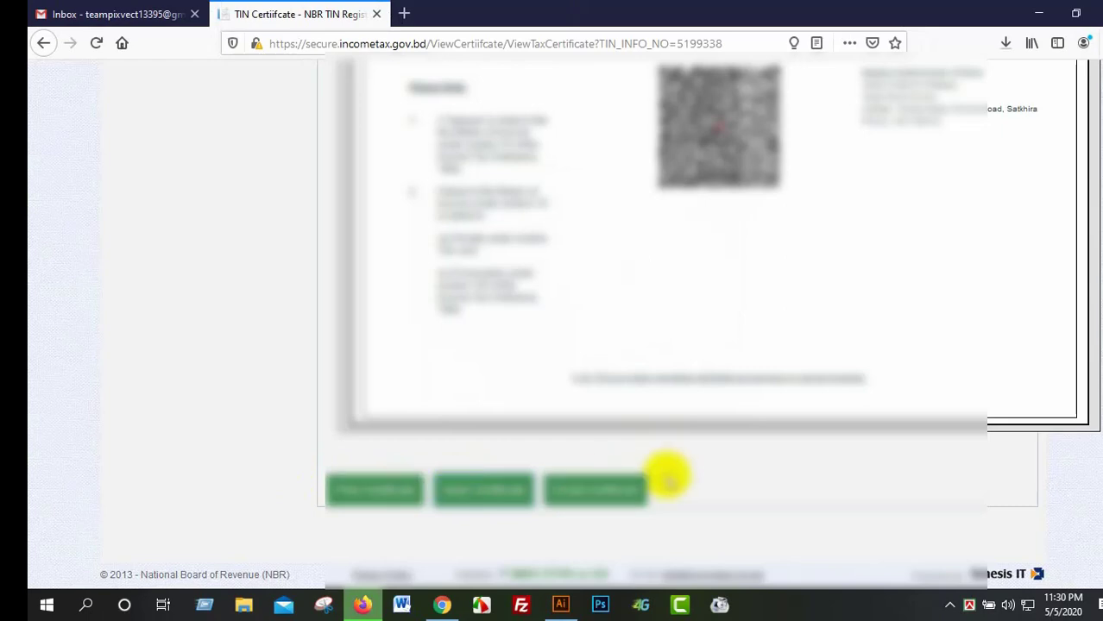
Step: Return to the top of the certificate and highlight the TIN number line
{"action": "scroll", "coordinate": [669, 476], "scroll_direction": "up", "scroll_amount": 10}
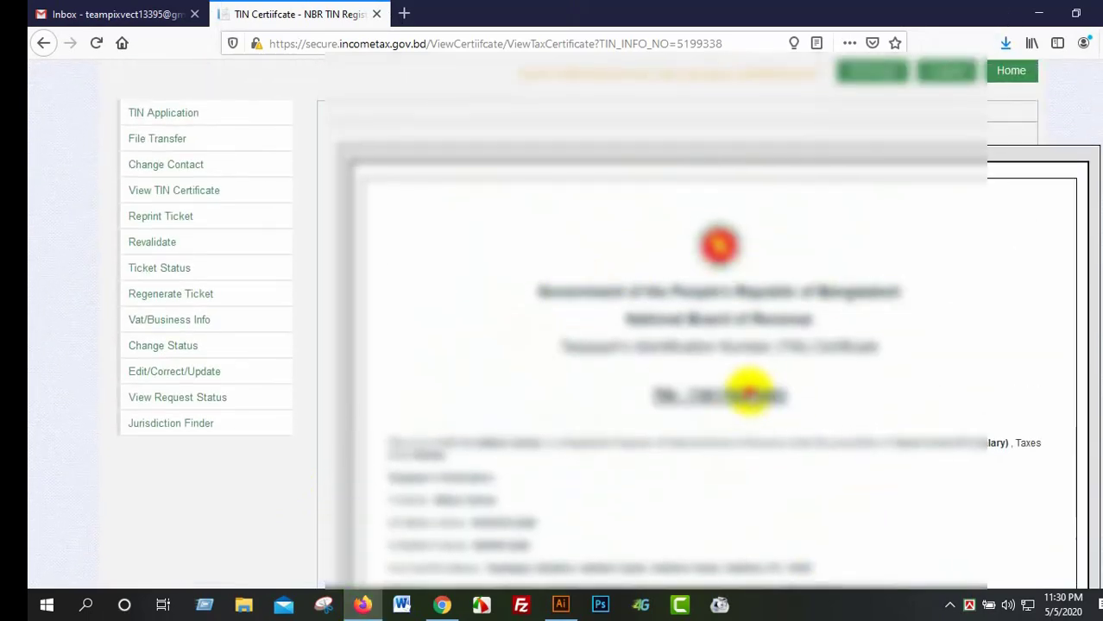
{"action": "double_click", "coordinate": [749, 395]}
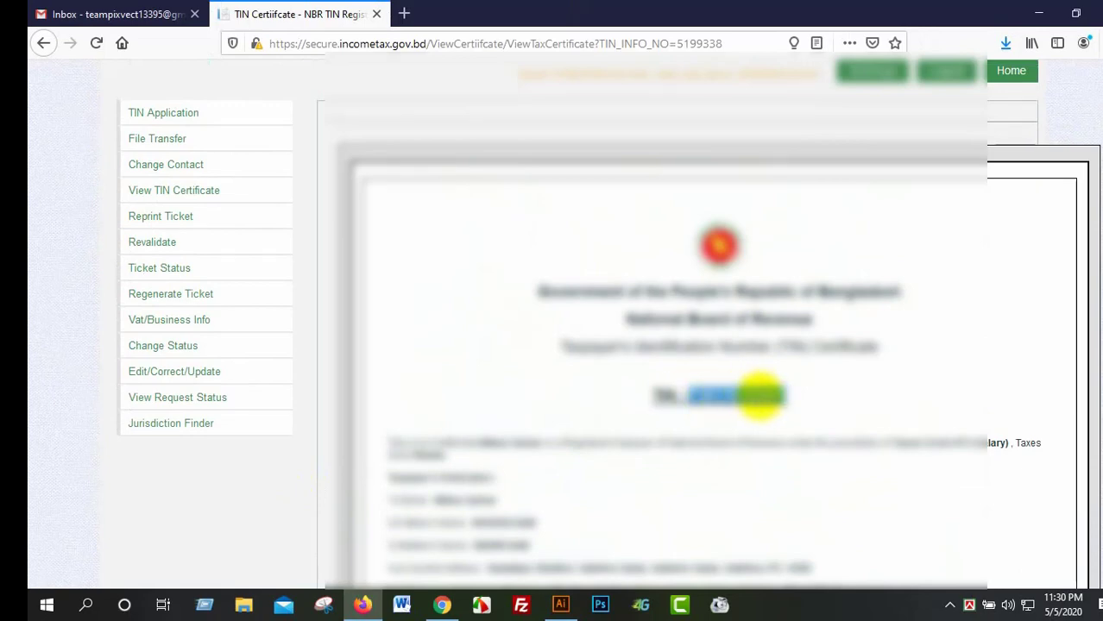
{"action": "left_click_drag", "start_coordinate": [785, 396], "coordinate": [695, 397]}
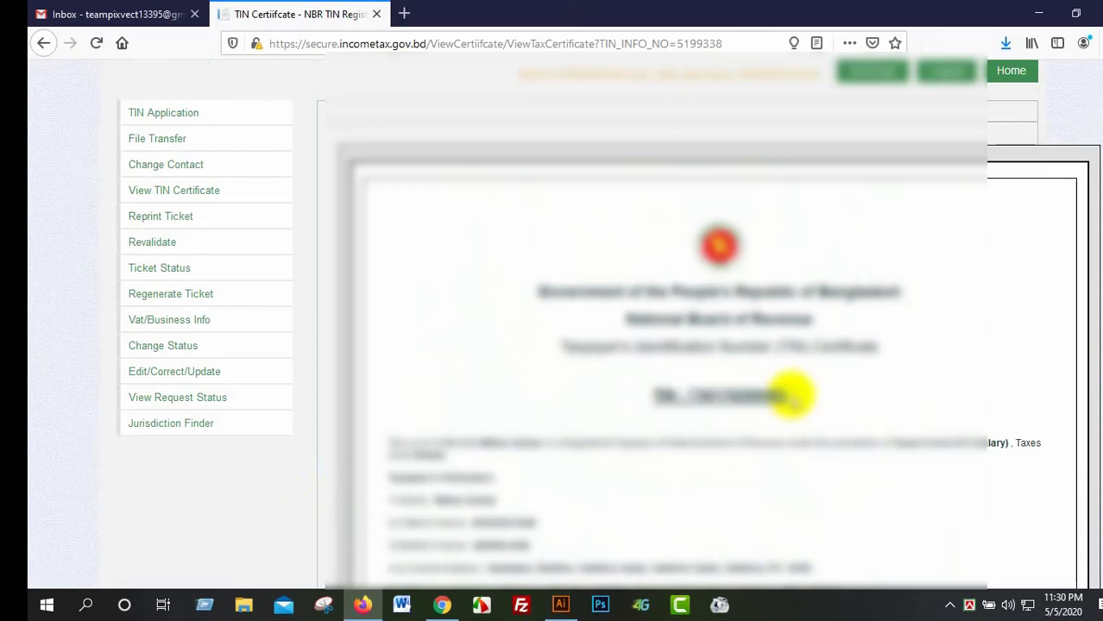
{"action": "left_click_drag", "start_coordinate": [788, 395], "coordinate": [647, 396]}
{"action": "left_click", "coordinate": [836, 390]}
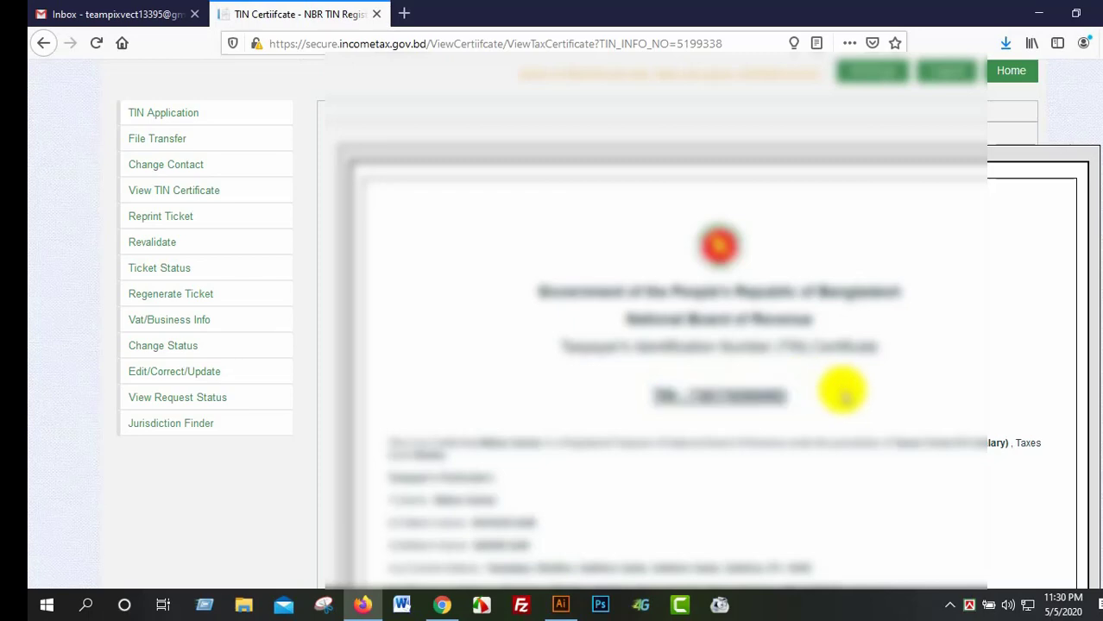